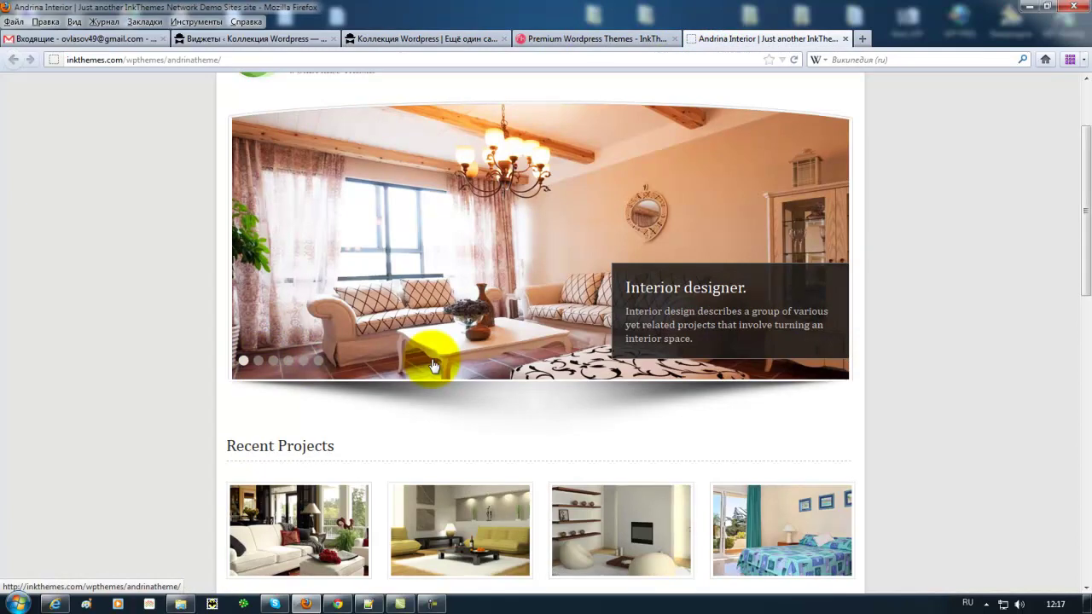
# Examine the Andrina demo site's home page from header to footer and compare it with the localhost/translator home page.
pyautogui.scroll(3, 111, 417)
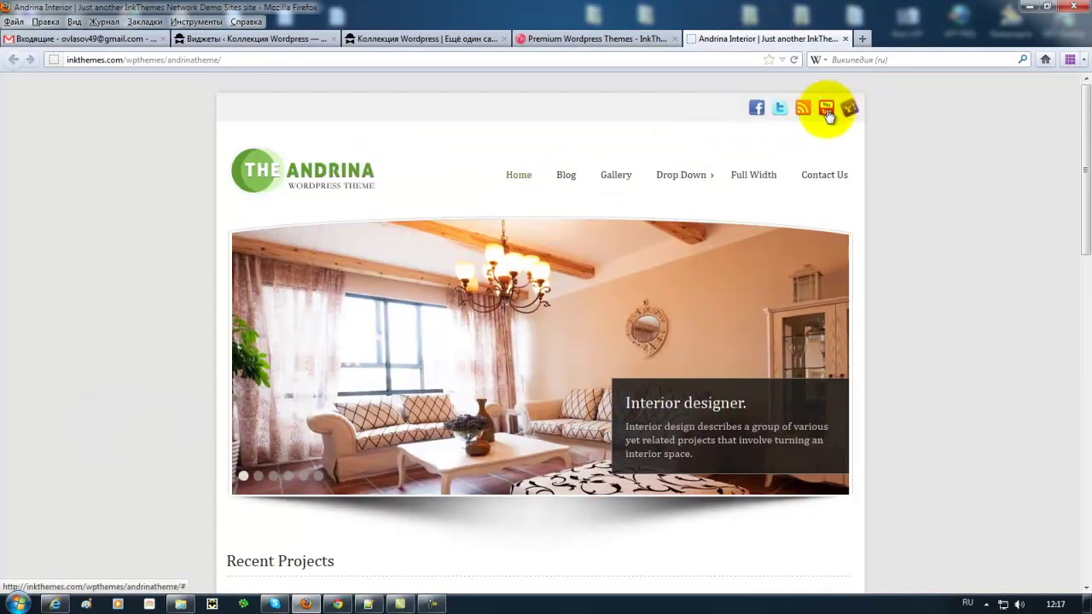
pyautogui.scroll(-5, 893, 375)
pyautogui.scroll(-3, 893, 375)
pyautogui.scroll(-3, 908, 365)
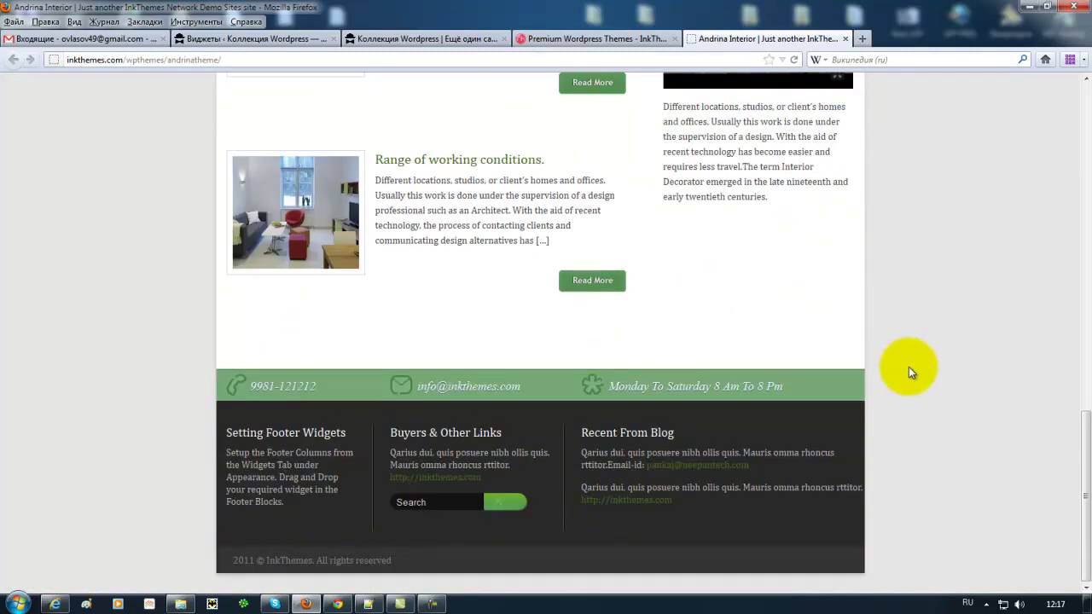
pyautogui.moveTo(1089, 475); pyautogui.dragTo(1038, 132)
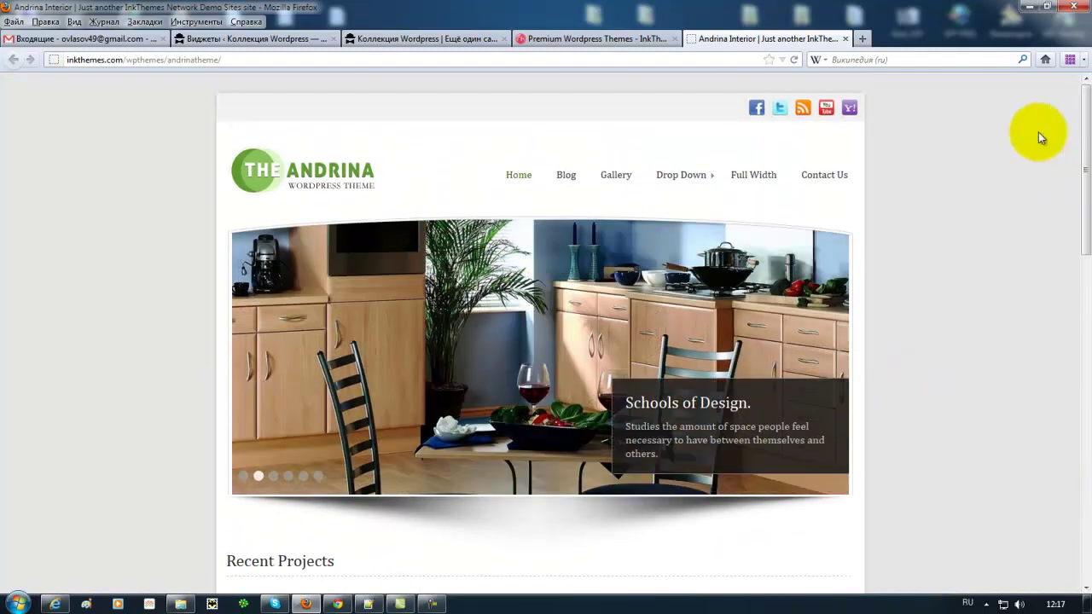
pyautogui.click(468, 40)
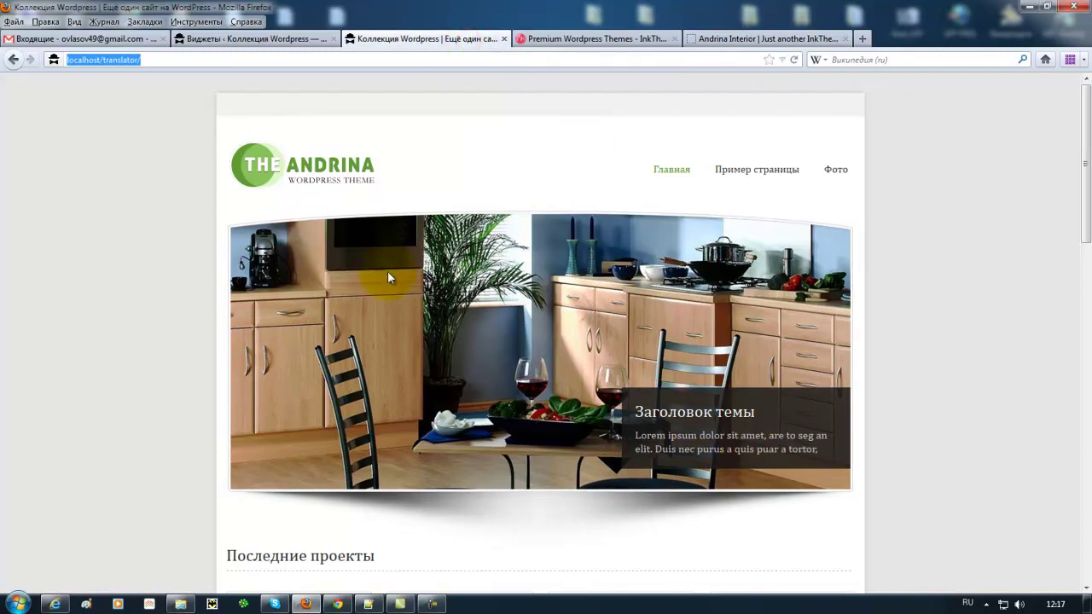
pyautogui.moveTo(1087, 182); pyautogui.dragTo(1071, 307)
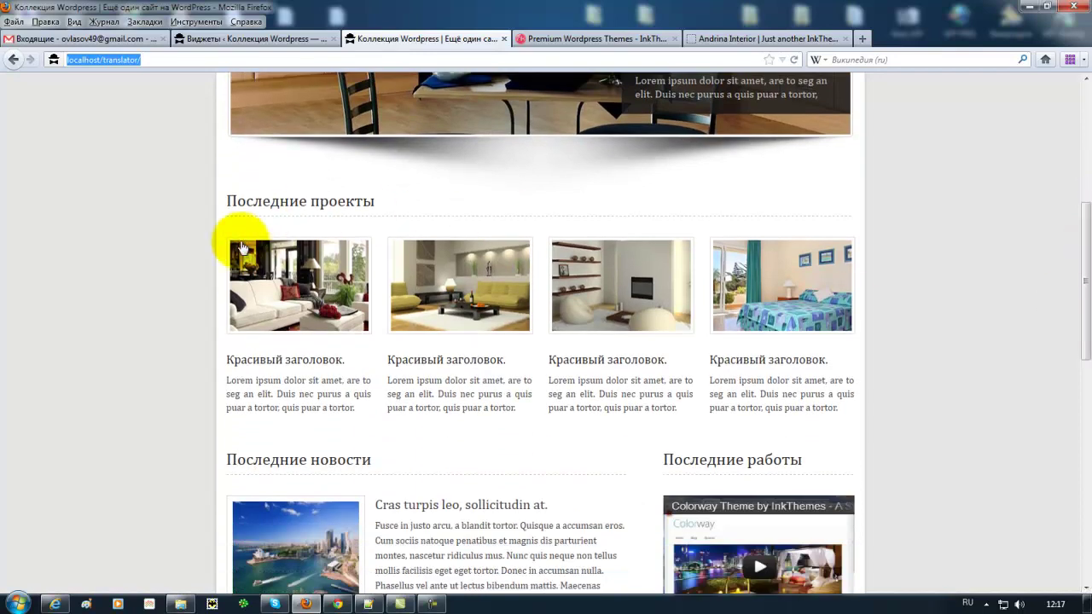
pyautogui.moveTo(1081, 288); pyautogui.dragTo(1086, 137)
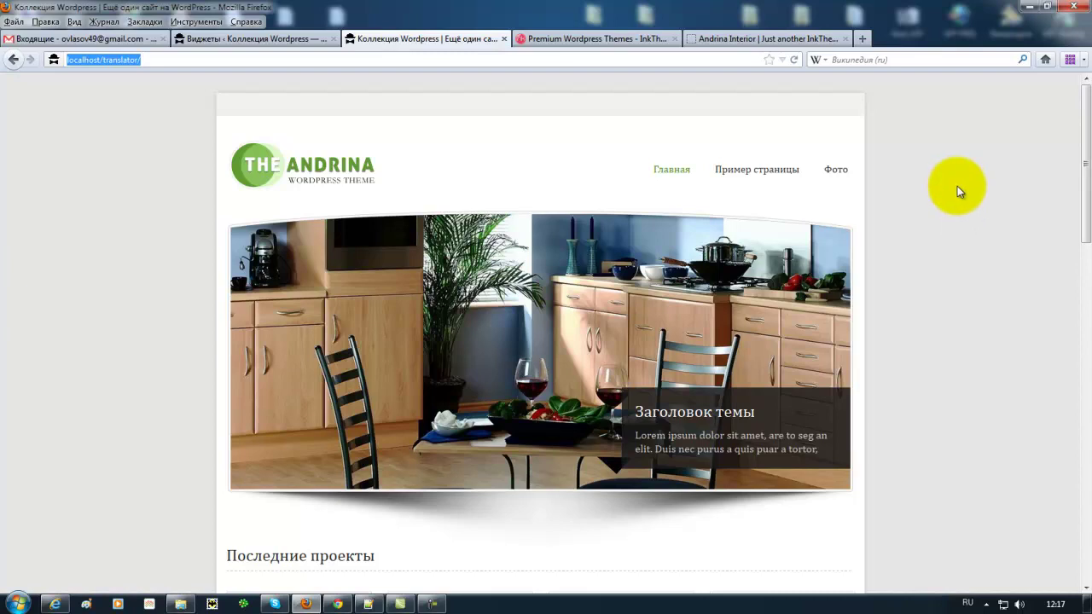
# Open the Theme Options page of the active Andrina Lite theme in the WordPress admin and look through its general settings.
pyautogui.click(267, 39)
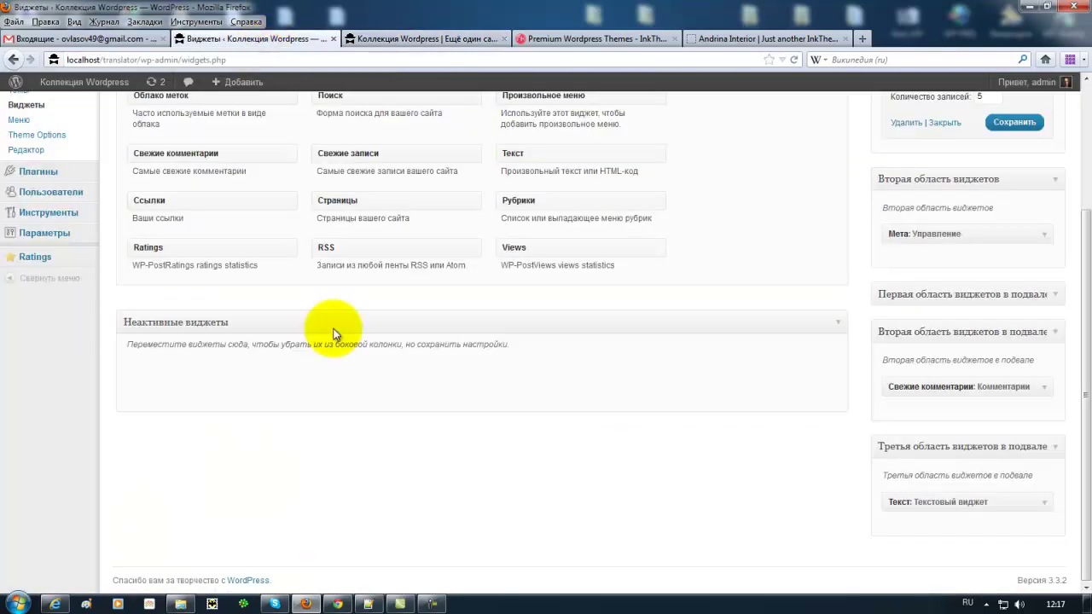
pyautogui.click(48, 256)
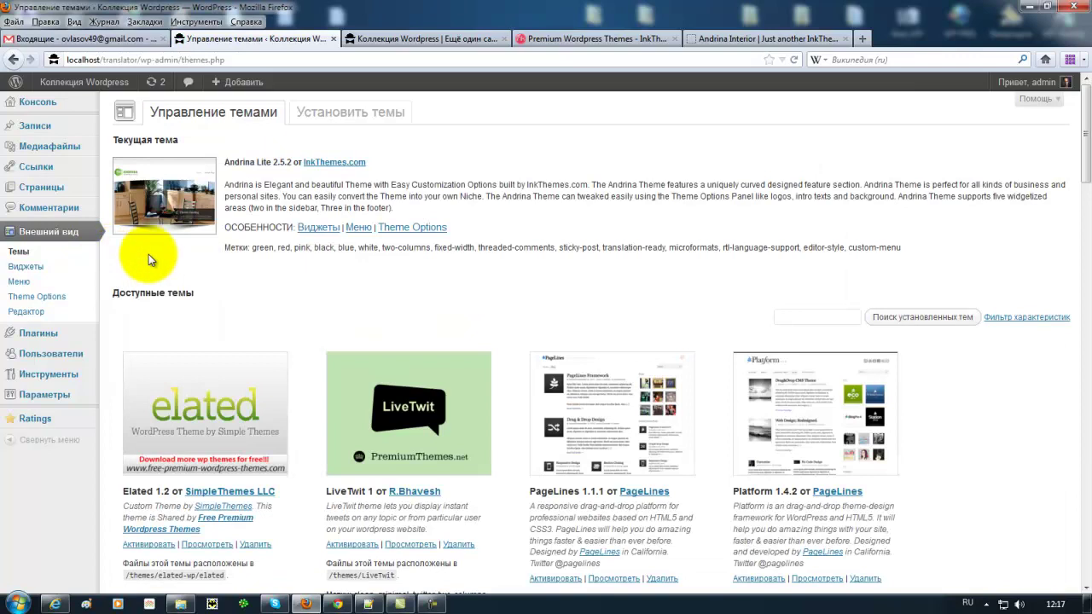
pyautogui.click(46, 303)
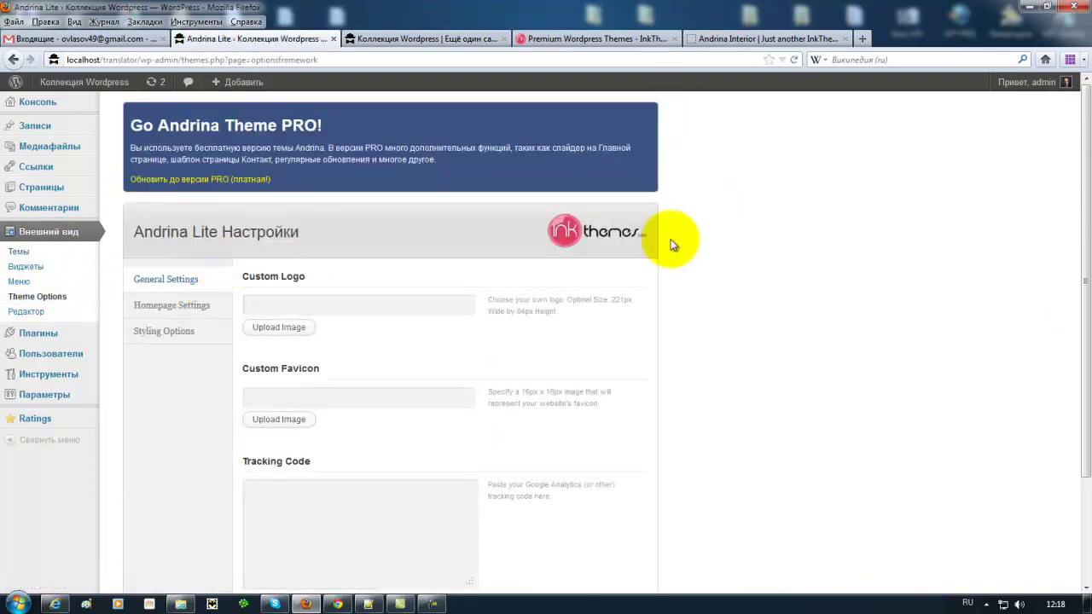
pyautogui.scroll(-3, 691, 359)
pyautogui.scroll(3, 691, 358)
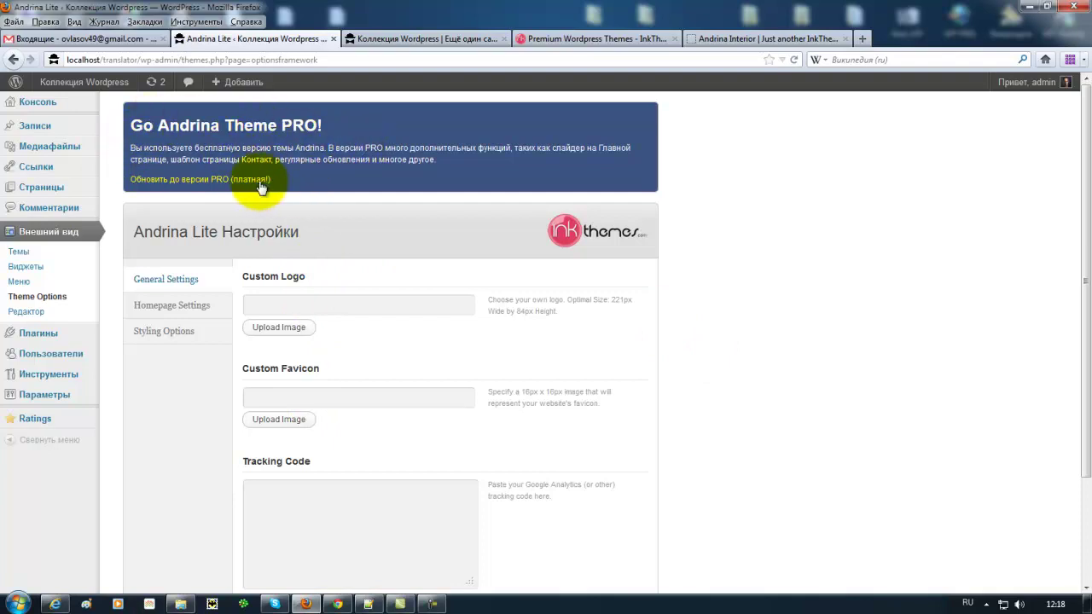
# Find and open the Andrina Theme page in the InkThemes theme catalogue, and close the Andrina Interior demo page.
pyautogui.click(706, 40)
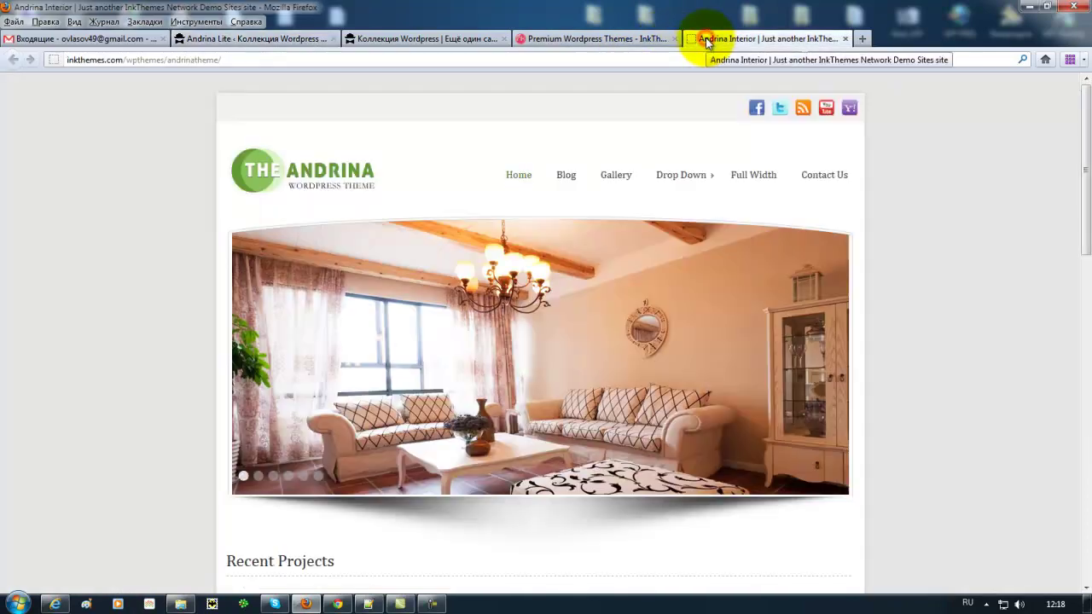
pyautogui.click(624, 37)
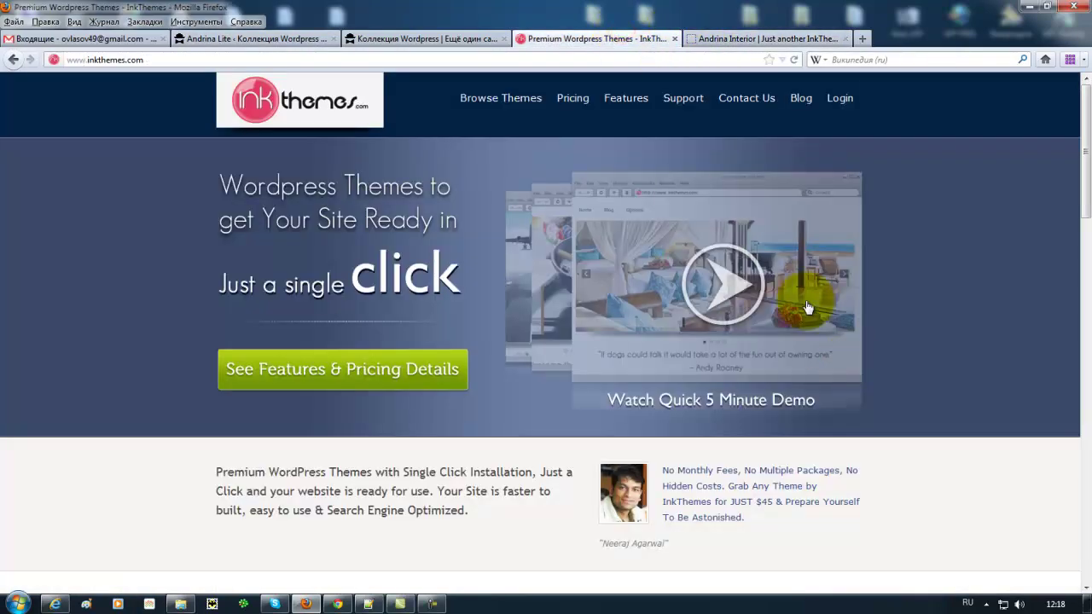
pyautogui.click(529, 103)
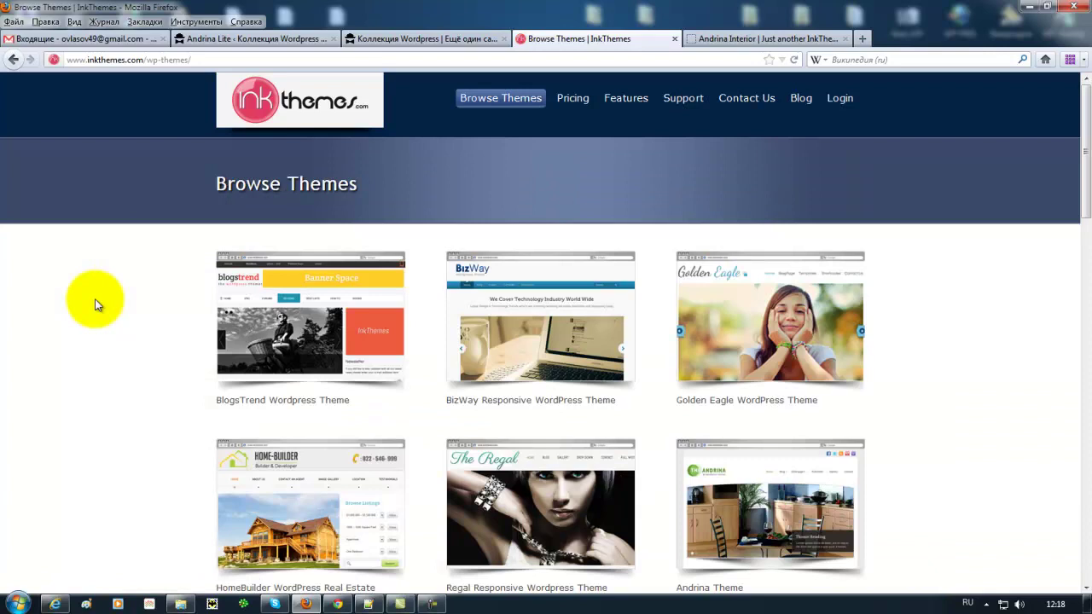
pyautogui.scroll(-5, 95, 300)
pyautogui.scroll(2, 94, 300)
pyautogui.click(735, 301)
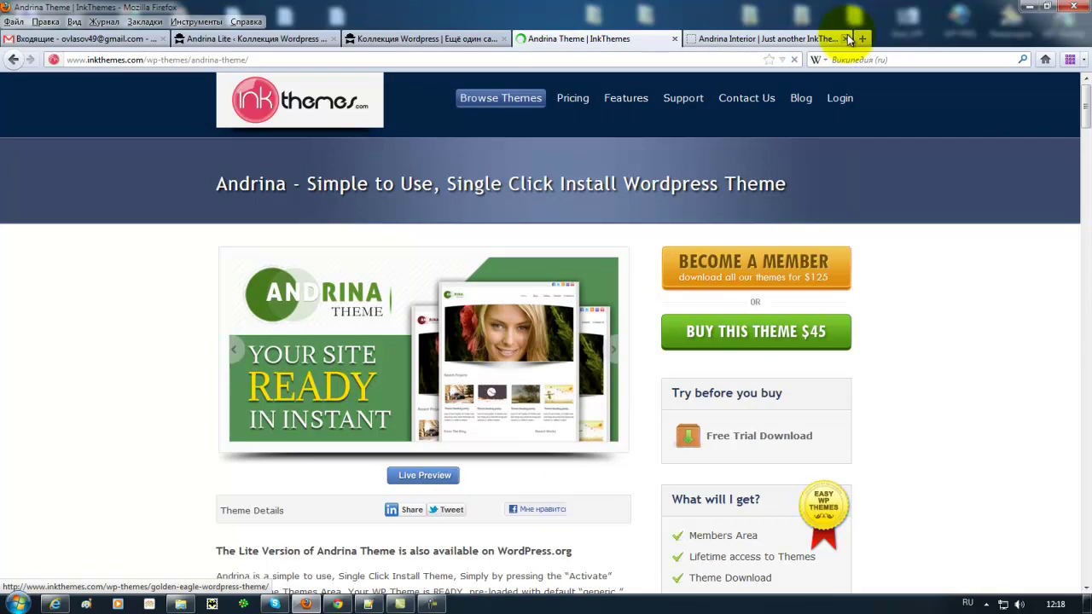
pyautogui.click(845, 38)
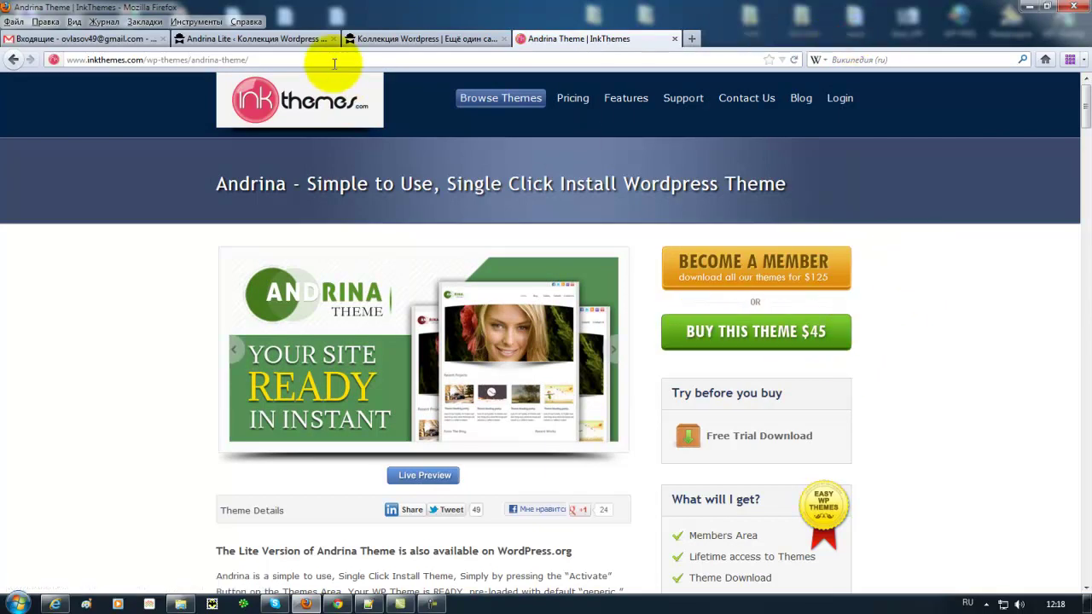
# Review the Homepage Settings, Styling Options and General Settings sections of the Andrina Lite theme options, ending on General Settings.
pyautogui.click(295, 39)
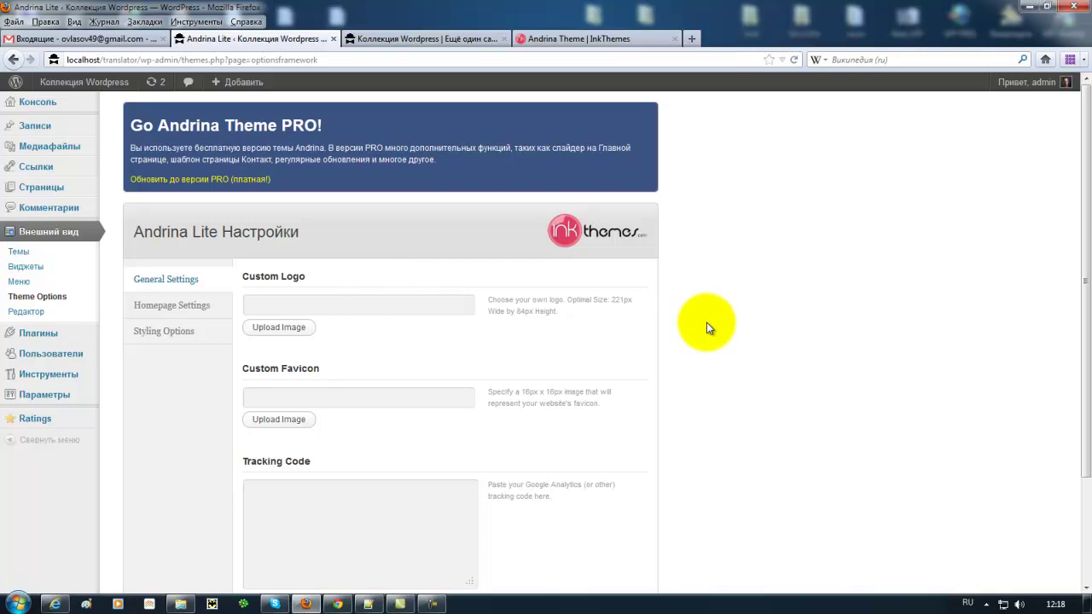
pyautogui.scroll(-2, 706, 323)
pyautogui.click(189, 229)
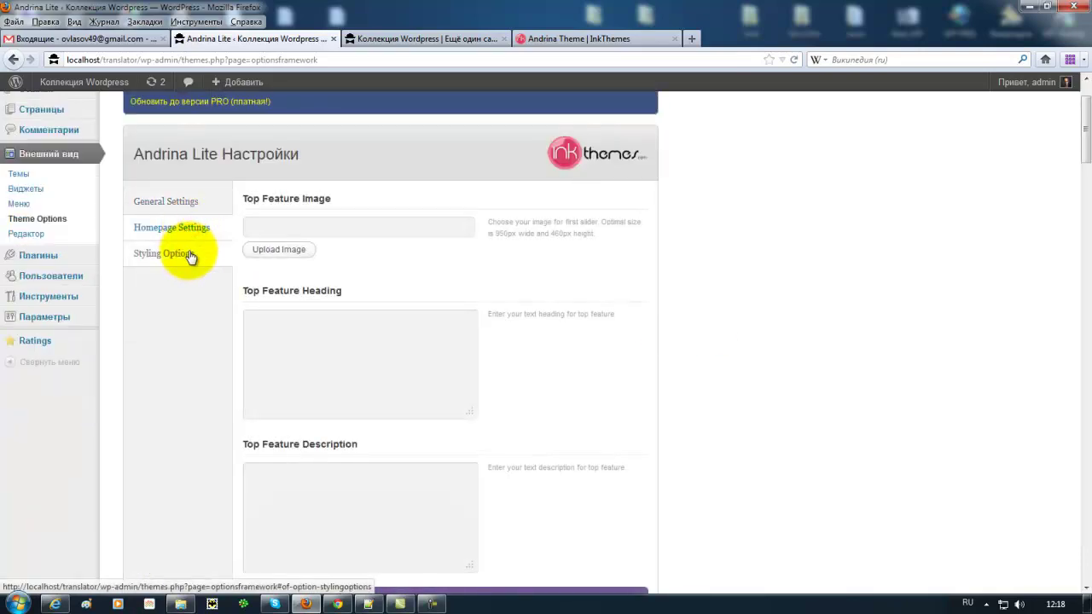
pyautogui.click(185, 253)
pyautogui.click(184, 205)
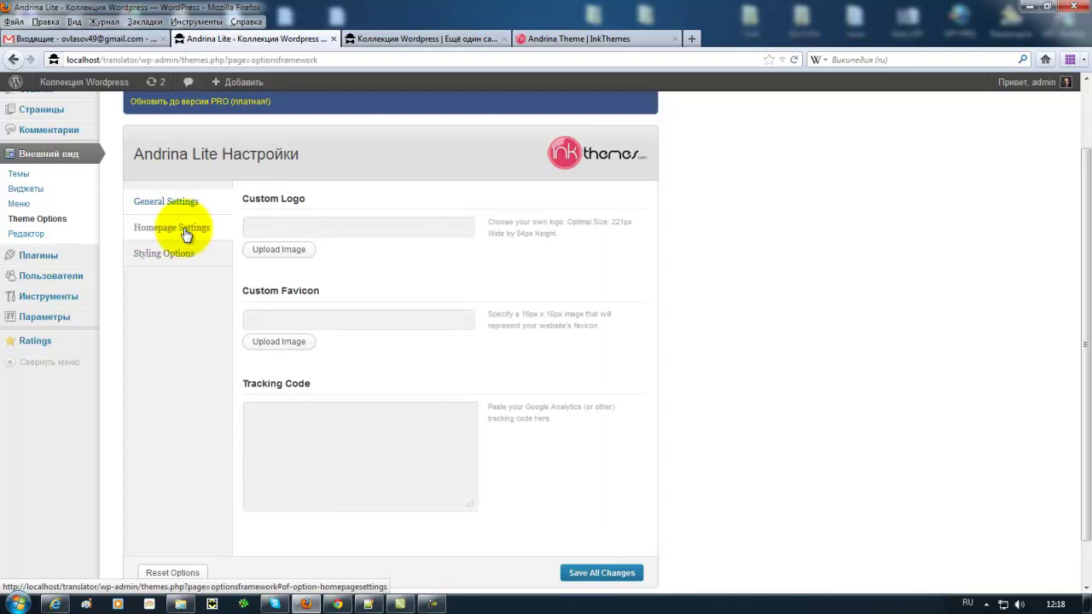
pyautogui.click(187, 230)
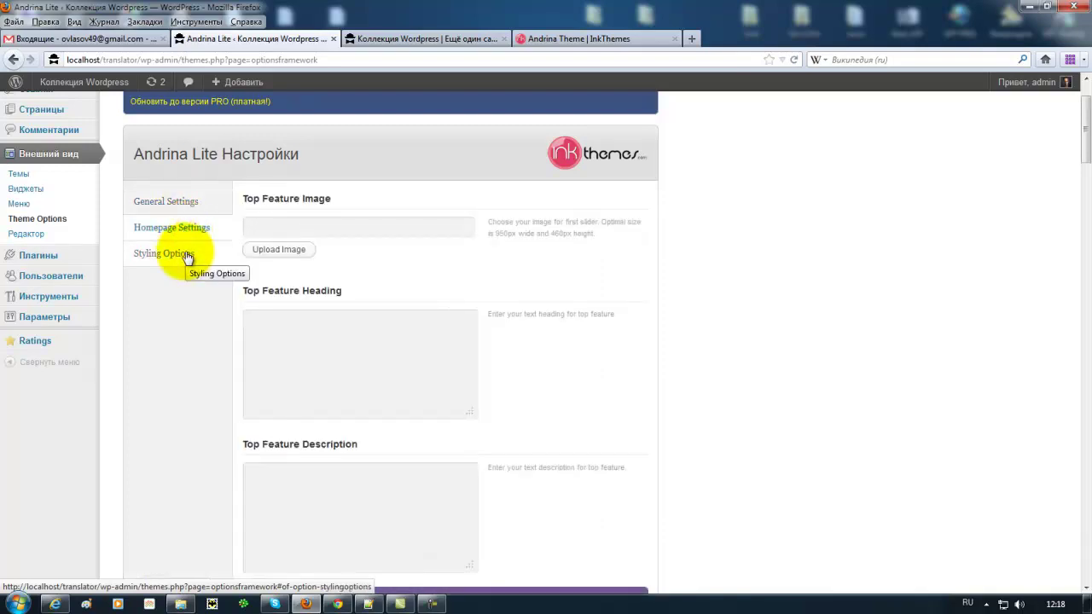
pyautogui.click(187, 256)
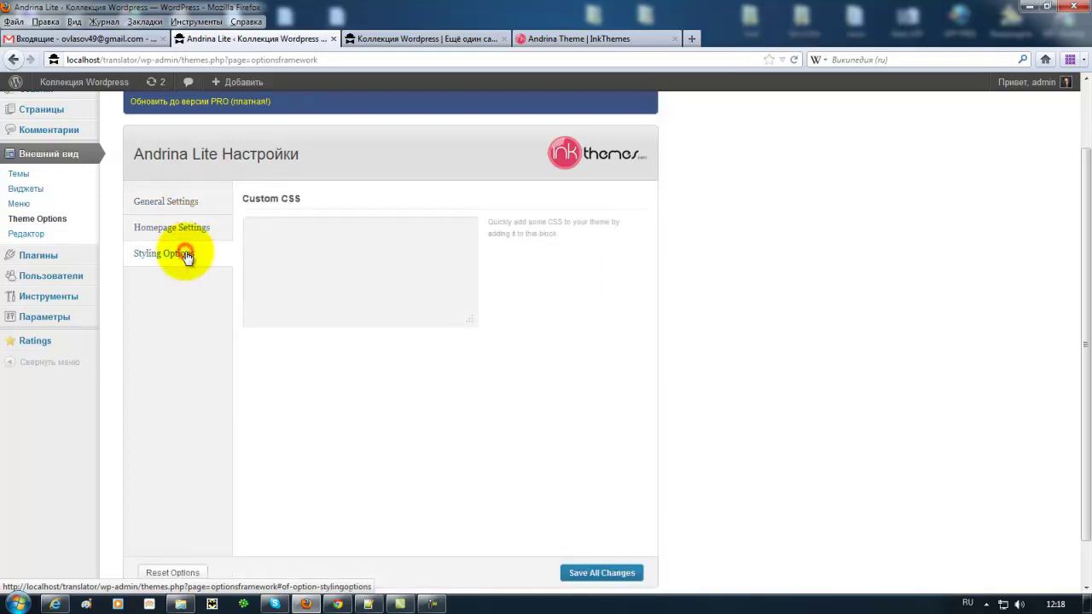
pyautogui.click(189, 203)
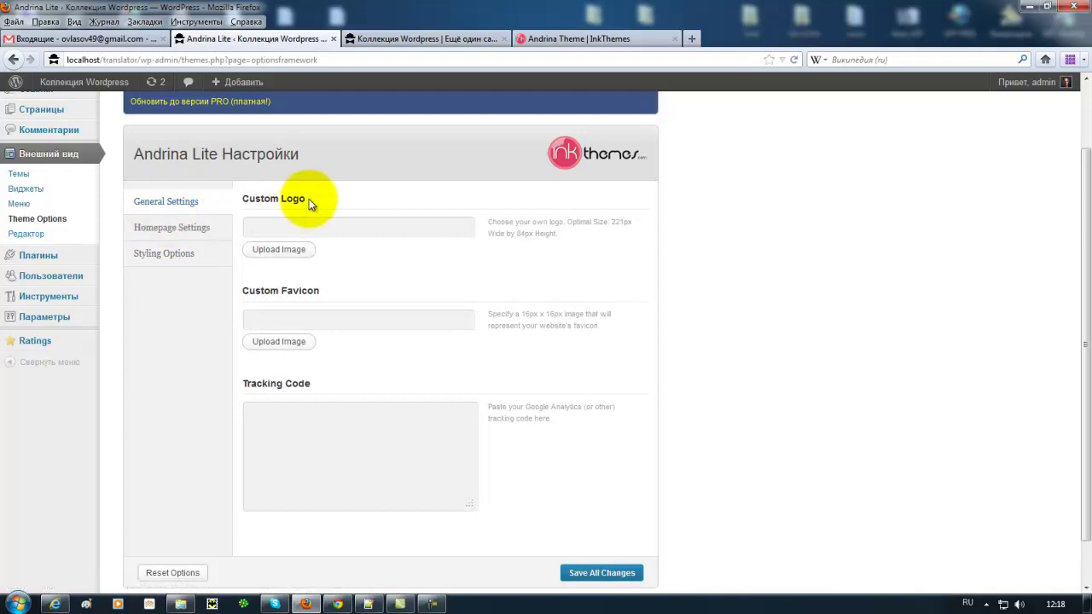
# Check the local site's current logo and upload 800px-Sony_logo.svg from the desktop's template-development Logo folder as the Custom Logo.
pyautogui.click(427, 39)
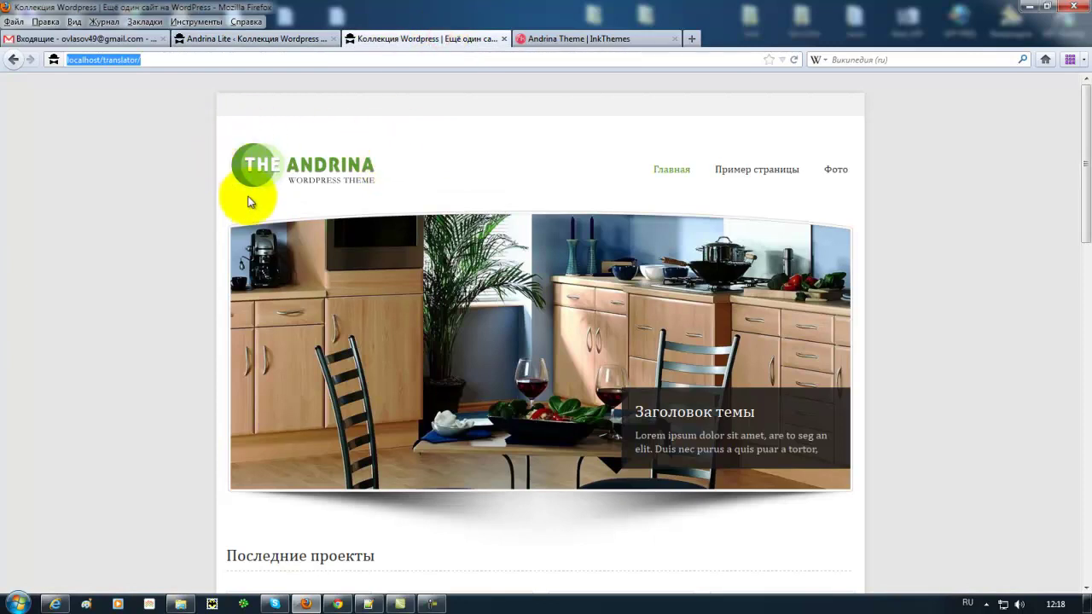
pyautogui.click(298, 40)
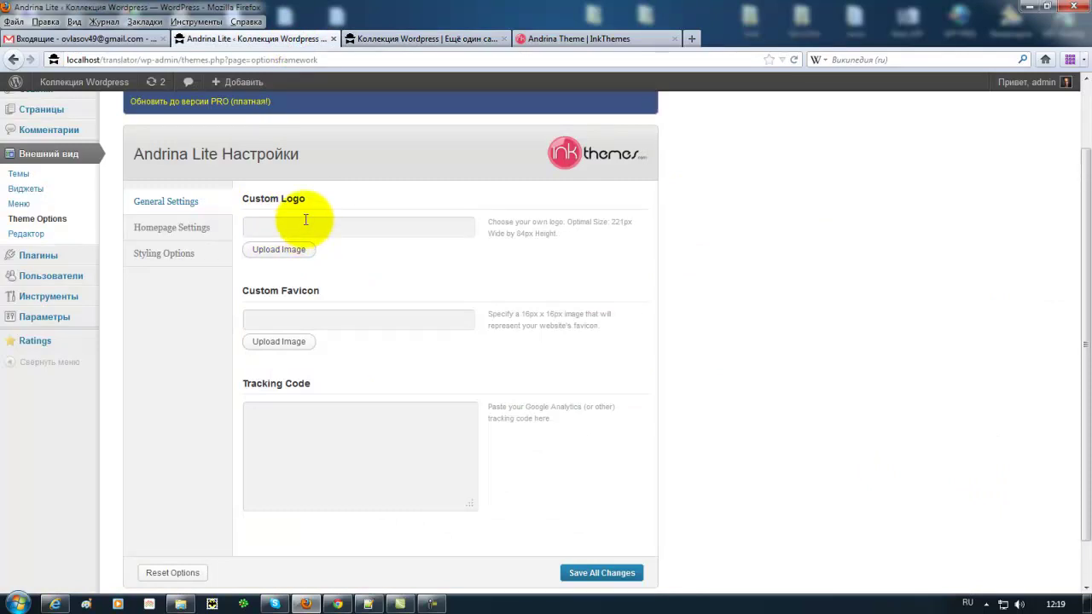
pyautogui.click(290, 249)
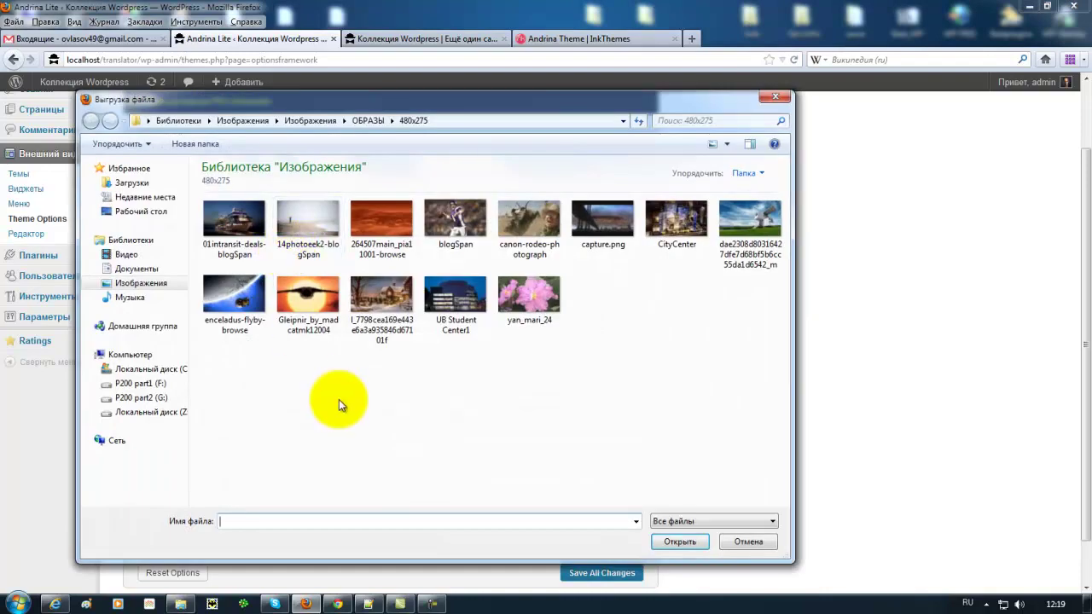
pyautogui.click(140, 213)
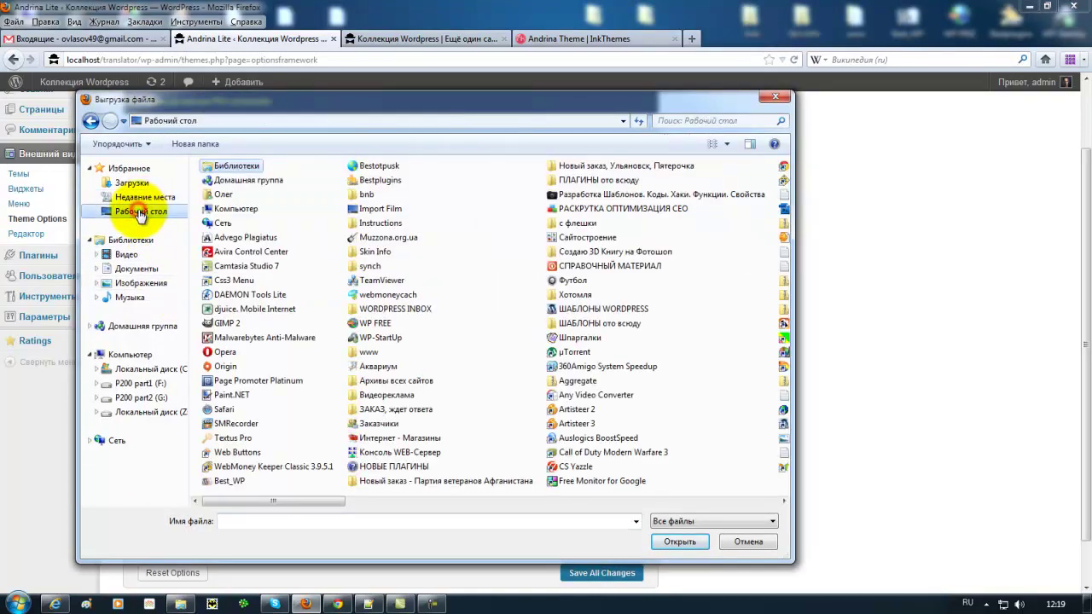
pyautogui.doubleClick(563, 195)
pyautogui.doubleClick(273, 312)
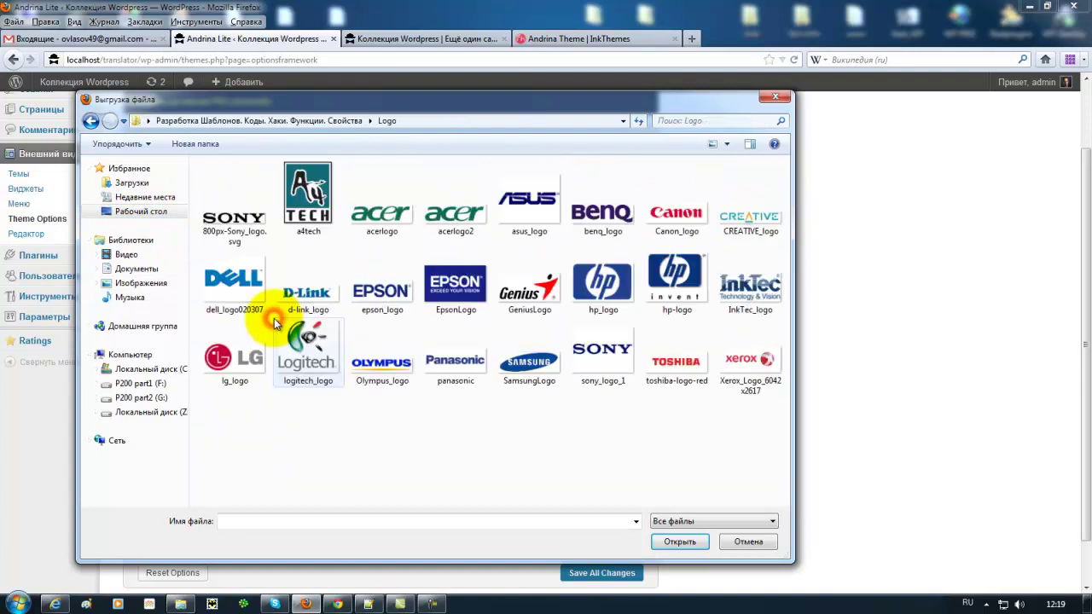
pyautogui.click(247, 224)
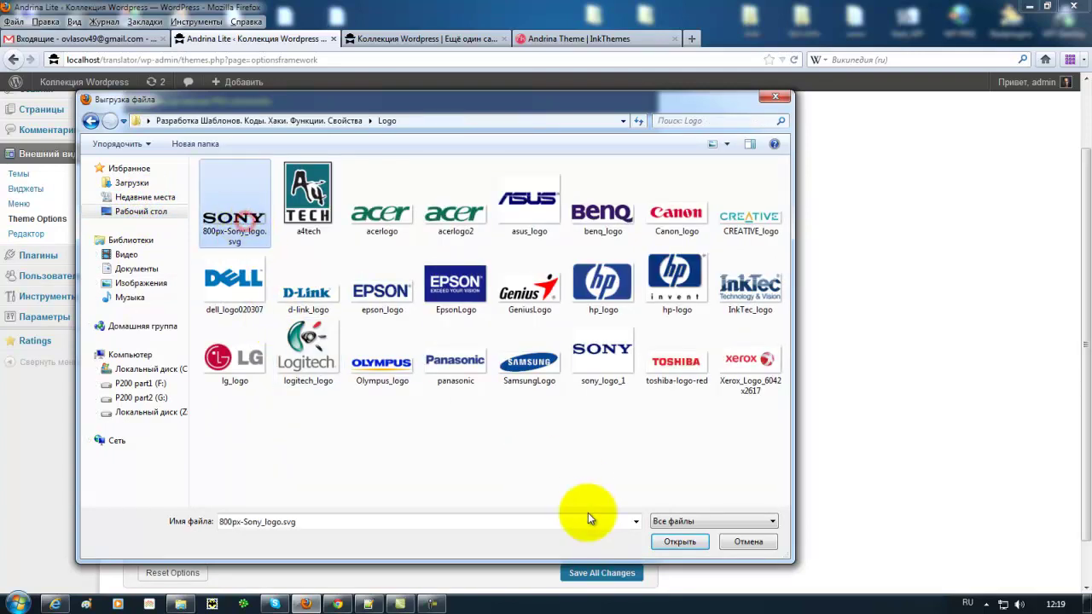
pyautogui.click(694, 542)
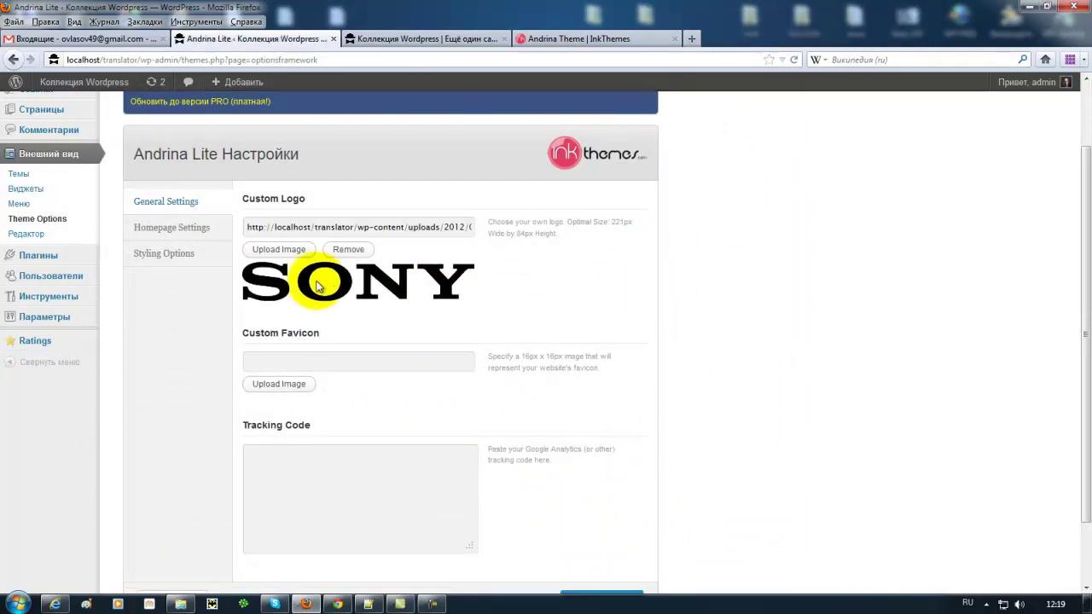
# Save all theme option changes and reload the localhost/translator site to check its header logo.
pyautogui.scroll(-2, 841, 458)
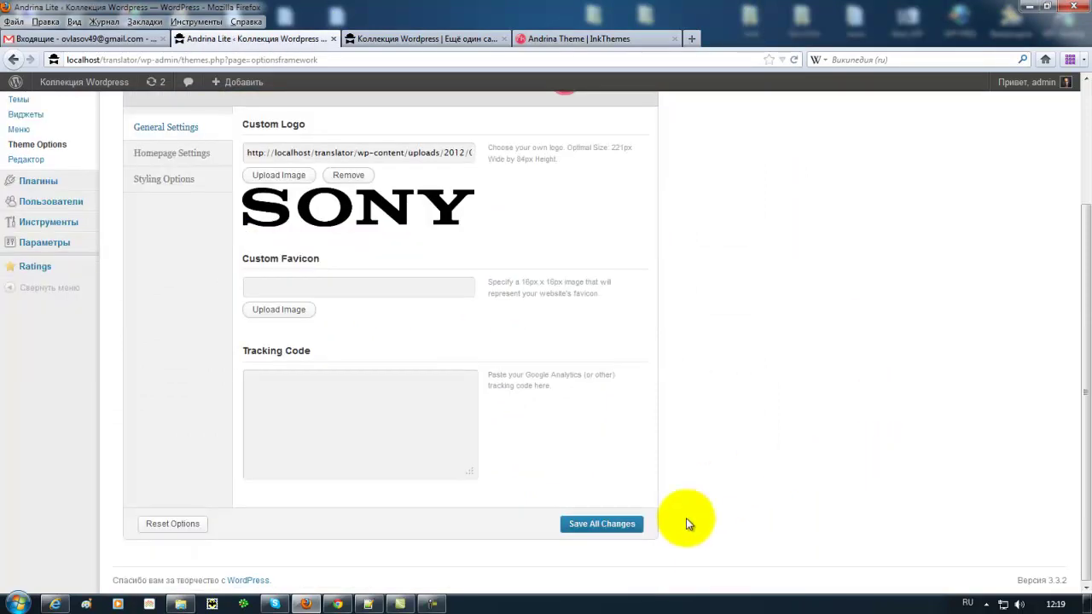
pyautogui.click(619, 528)
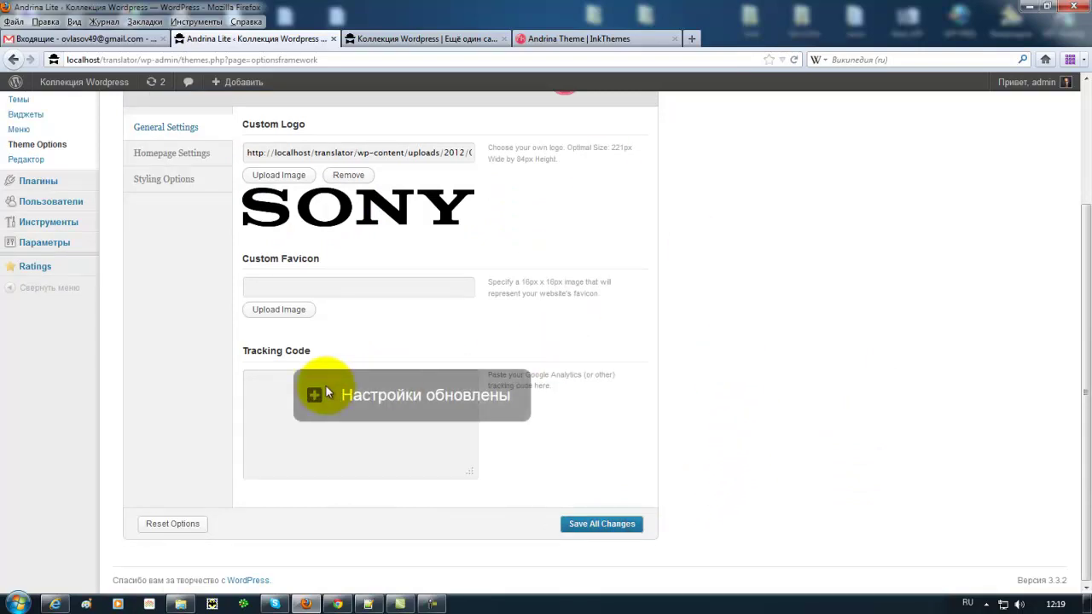
pyautogui.click(391, 40)
pyautogui.click(796, 60)
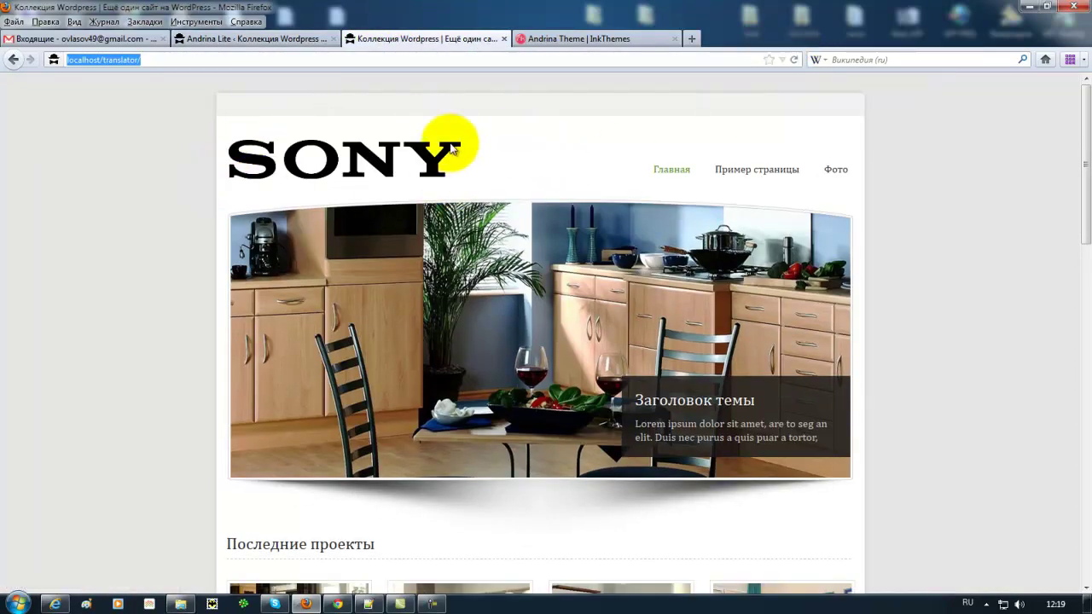
# Return to the theme's General Settings and highlight the recommended favicon size and optimal logo dimensions in the field descriptions.
pyautogui.click(278, 40)
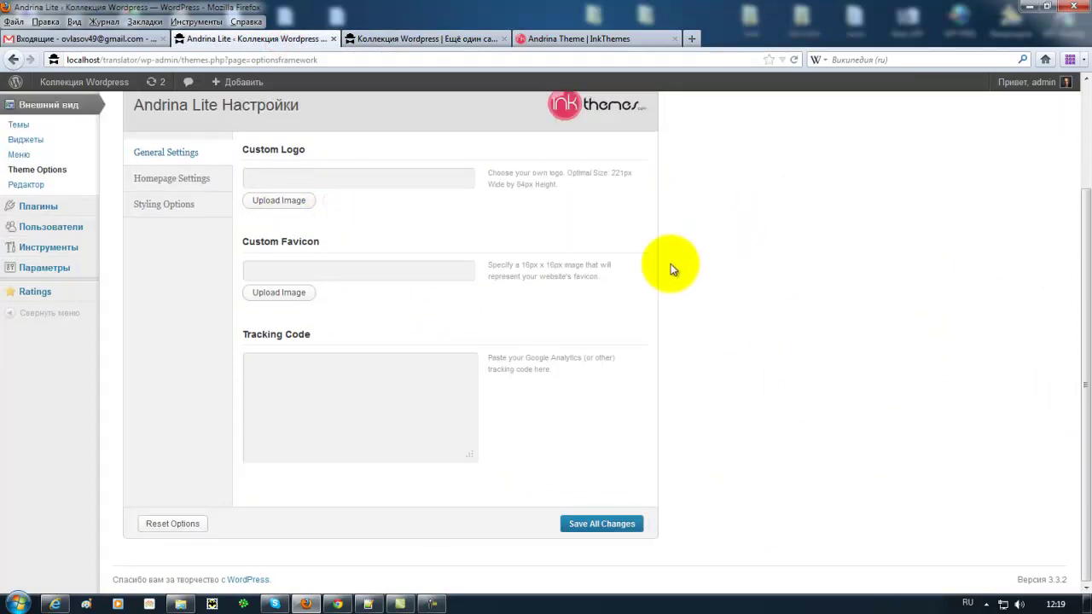
pyautogui.click(292, 270)
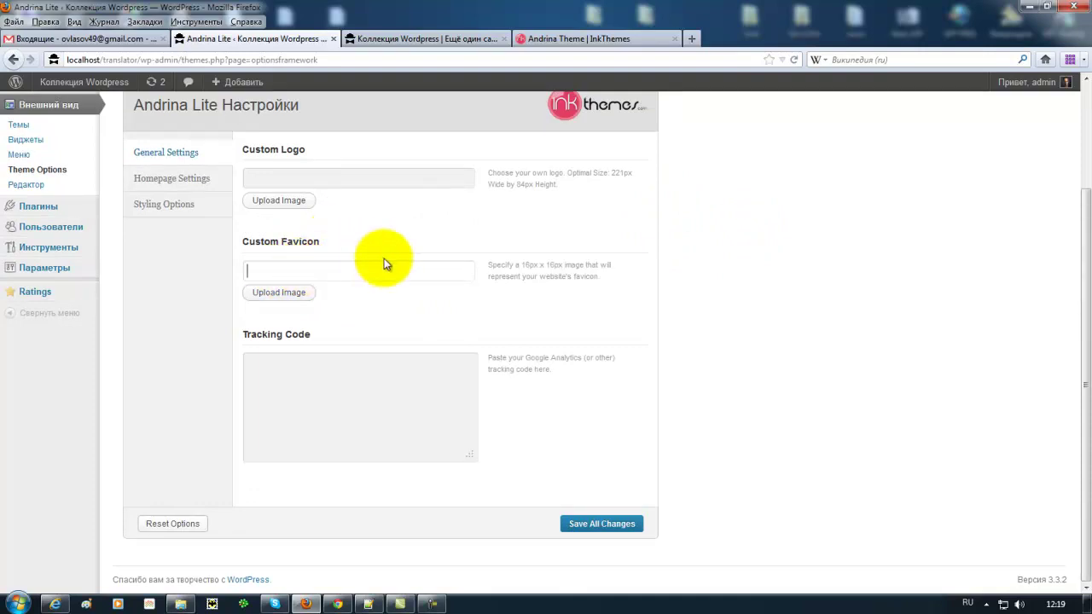
pyautogui.moveTo(522, 264); pyautogui.dragTo(556, 264)
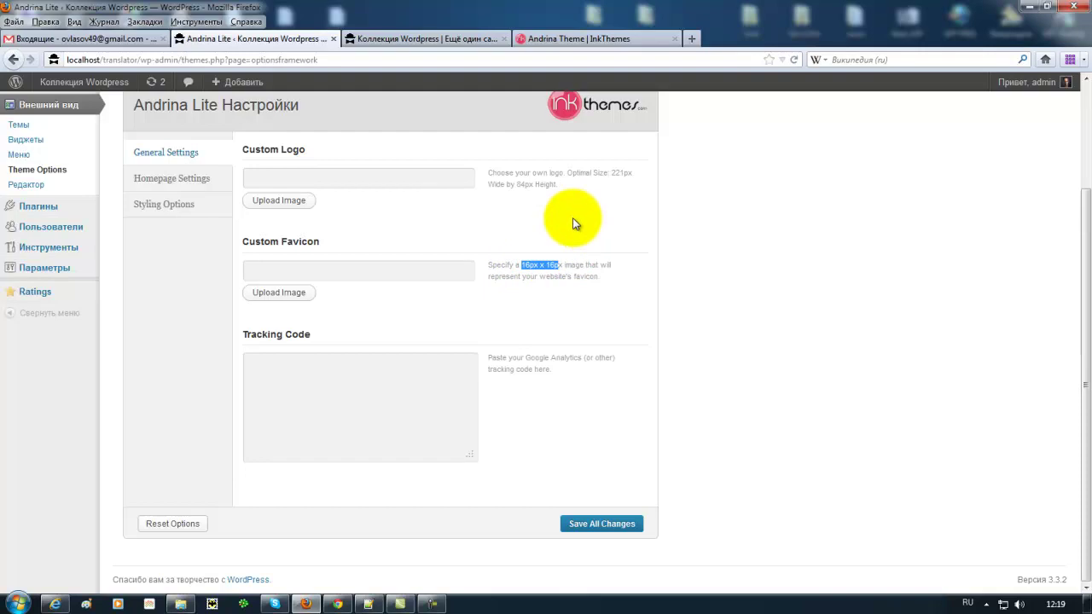
pyautogui.click(610, 172)
pyautogui.moveTo(610, 172); pyautogui.dragTo(636, 187)
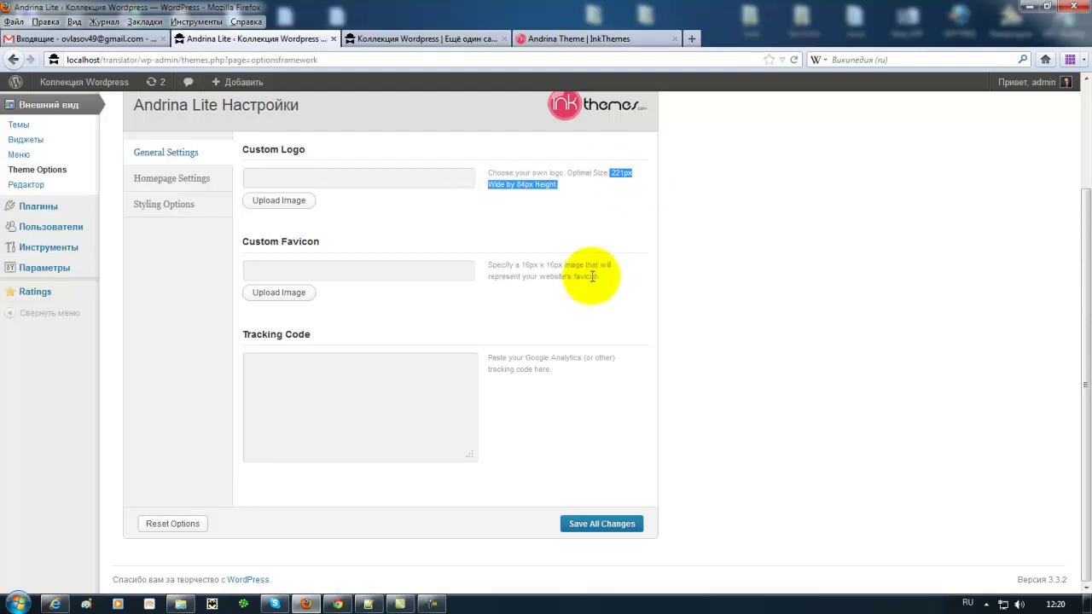
# Check how a Custom Favicon image is chosen without uploading one, and look at the Tracking Code field.
pyautogui.click(255, 265)
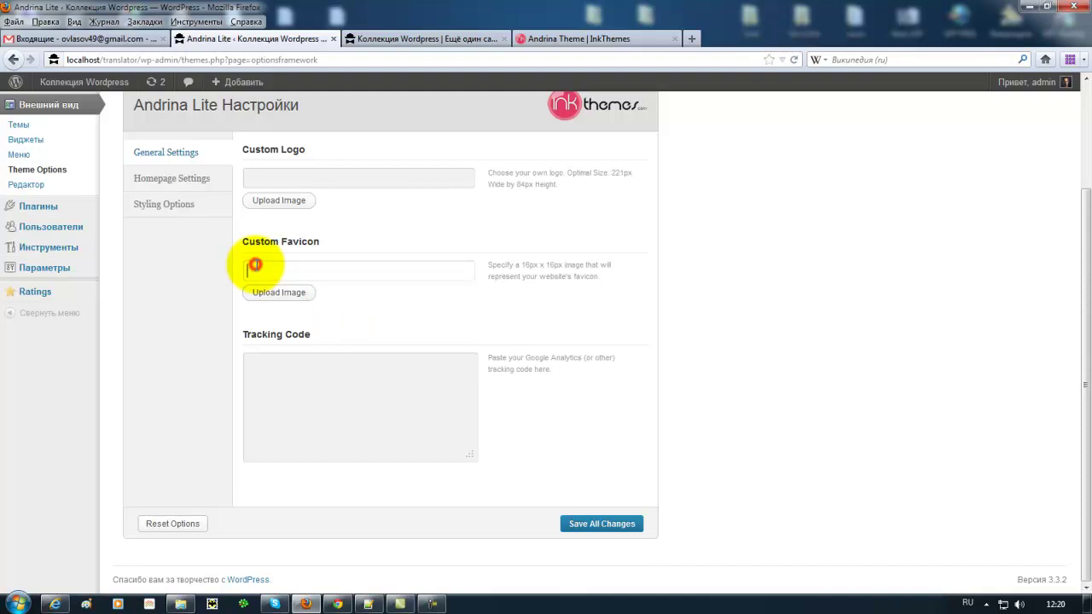
pyautogui.click(286, 298)
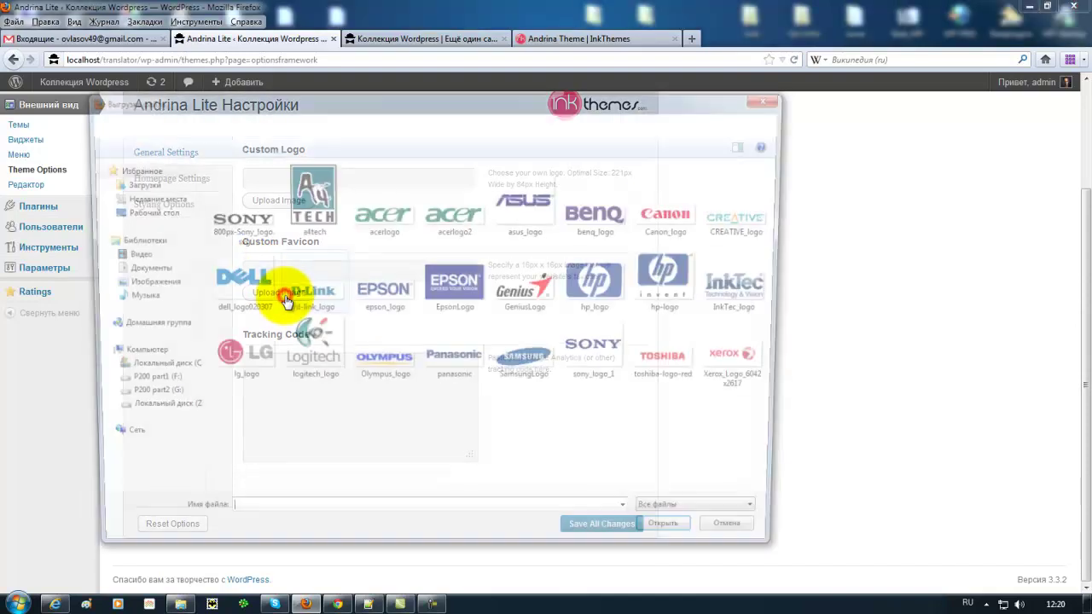
pyautogui.click(748, 542)
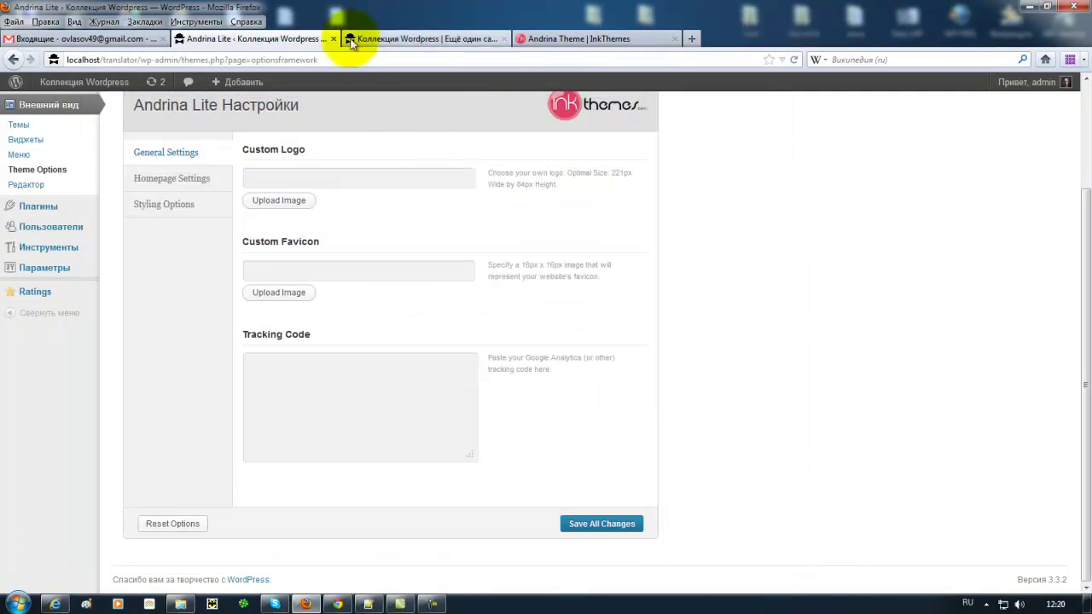
pyautogui.click(360, 357)
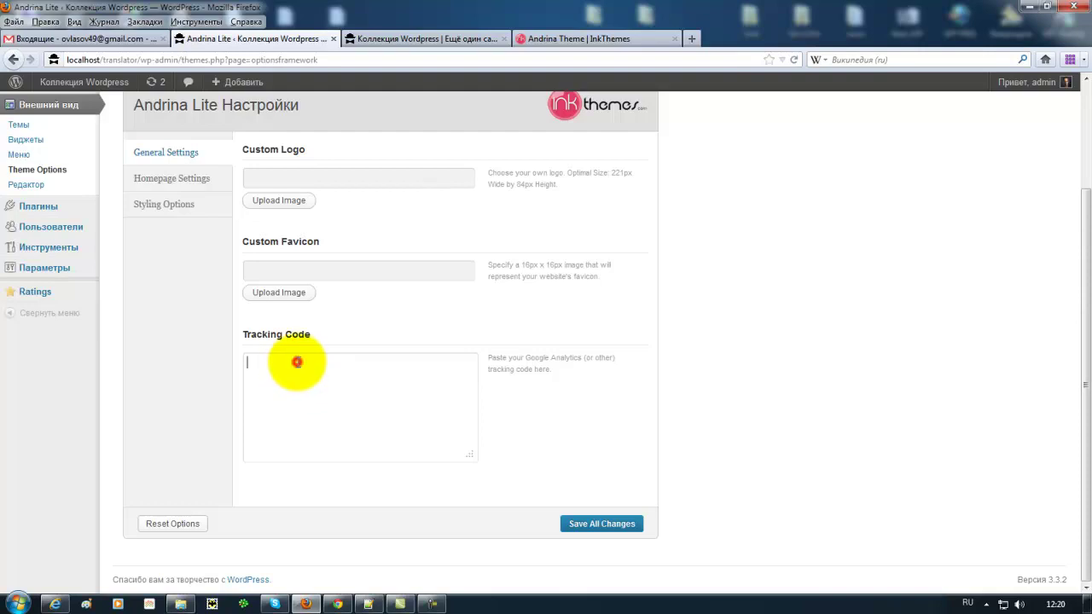
# Review the theme's Homepage Settings fields and skim the whole localhost/translator homepage for comparison.
pyautogui.click(173, 180)
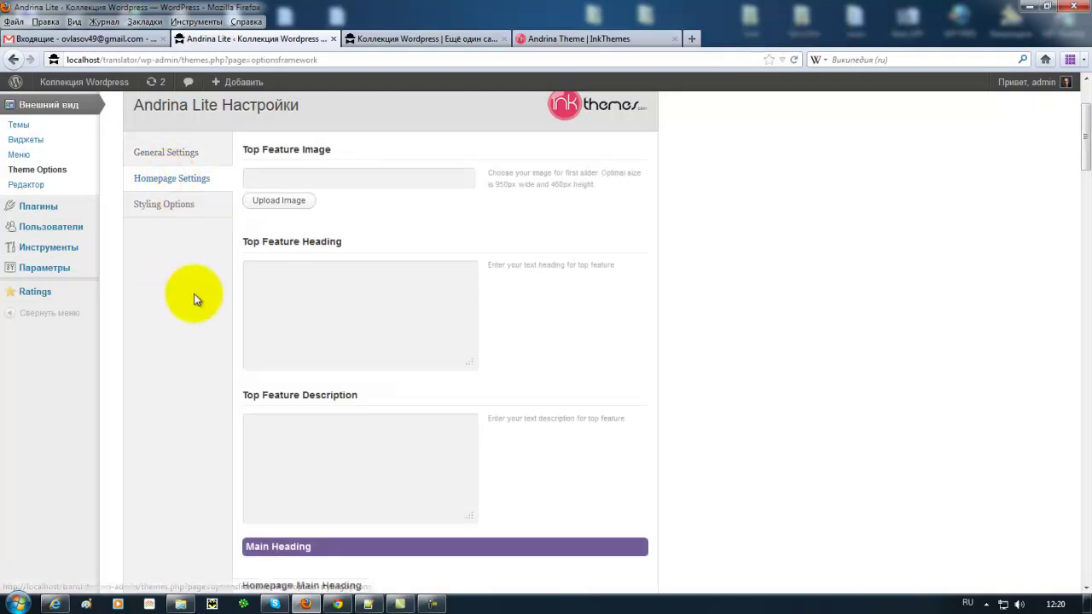
pyautogui.click(182, 174)
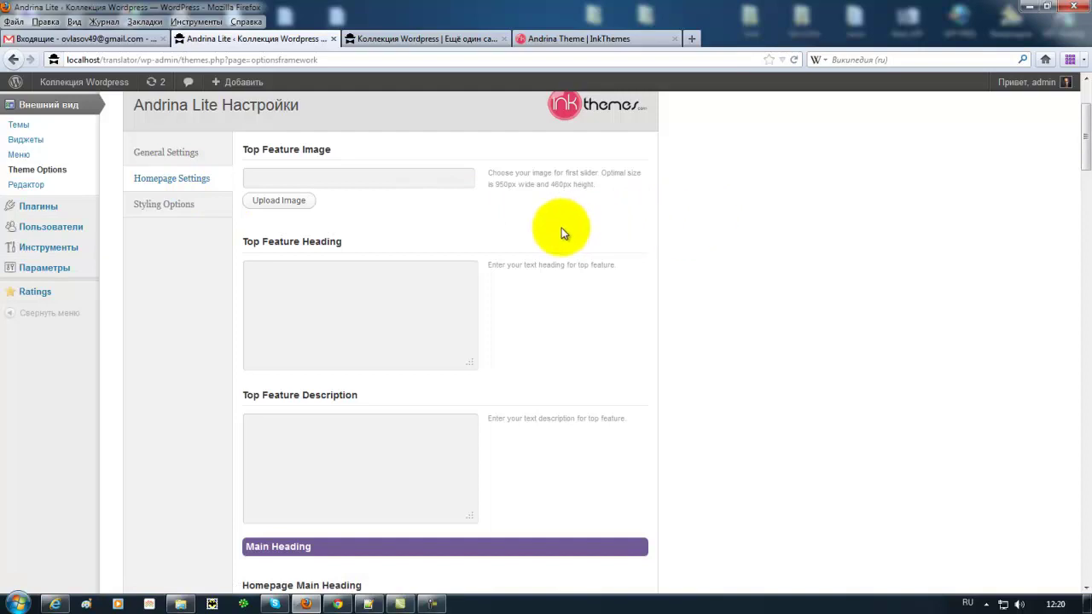
pyautogui.scroll(-5, 563, 230)
pyautogui.moveTo(1083, 223); pyautogui.dragTo(1072, 54)
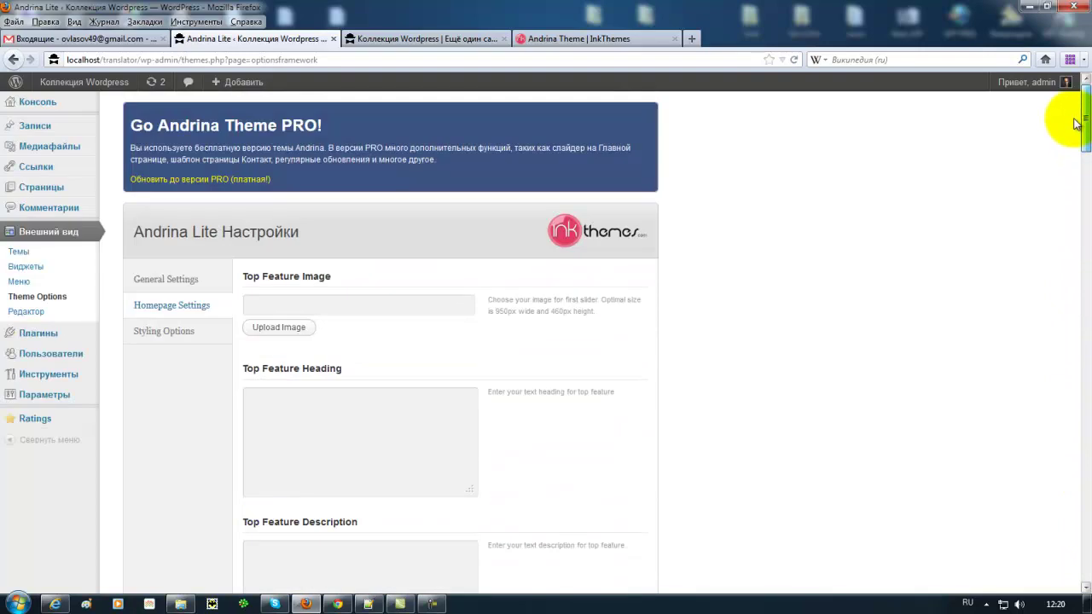
pyautogui.click(416, 39)
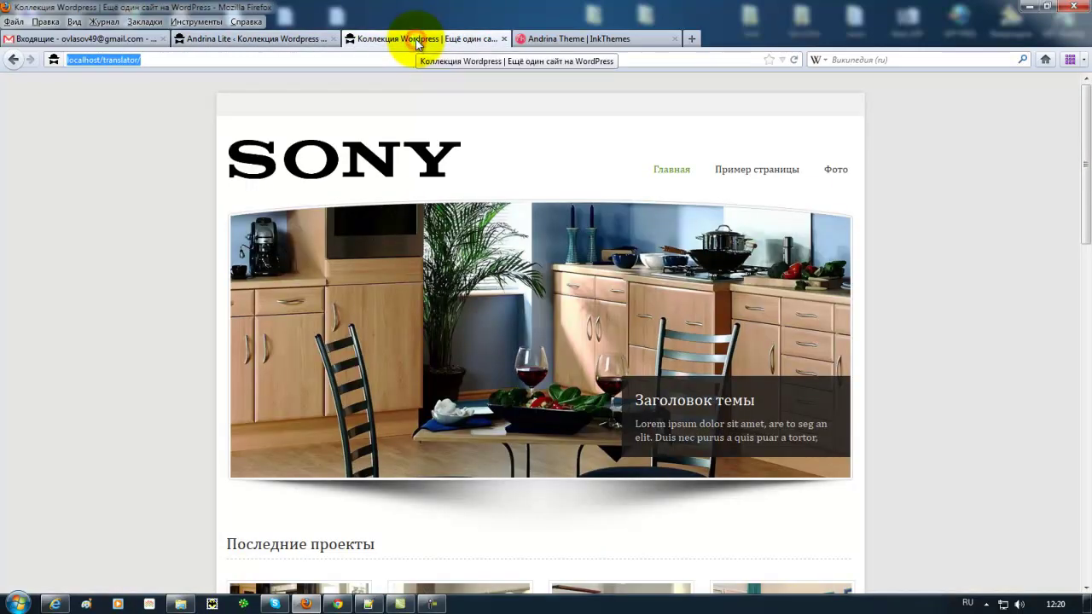
pyautogui.scroll(-10, 49, 332)
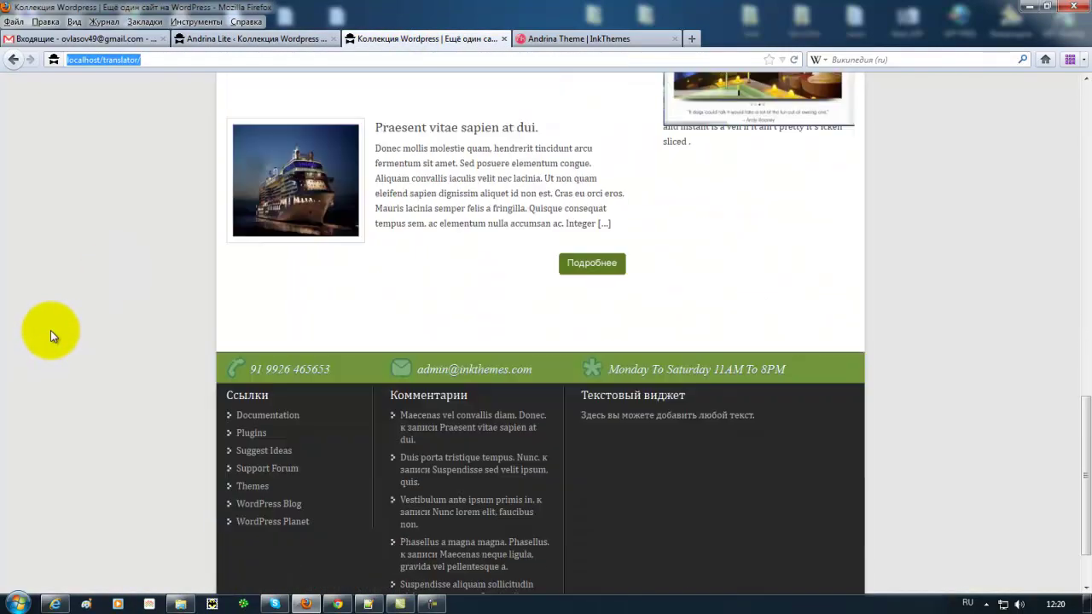
pyautogui.scroll(10, 51, 331)
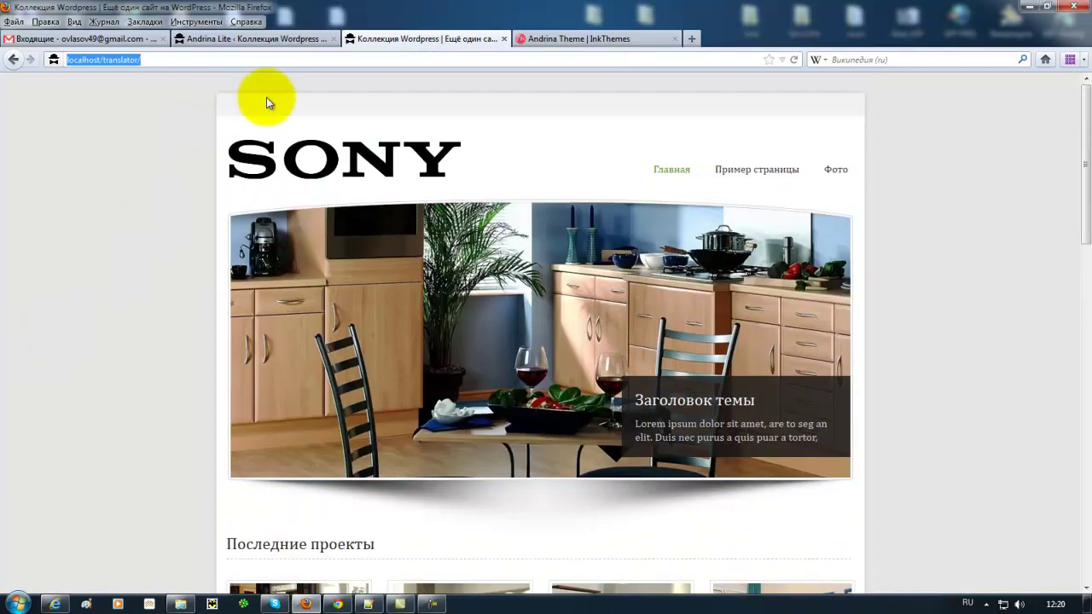
pyautogui.click(270, 37)
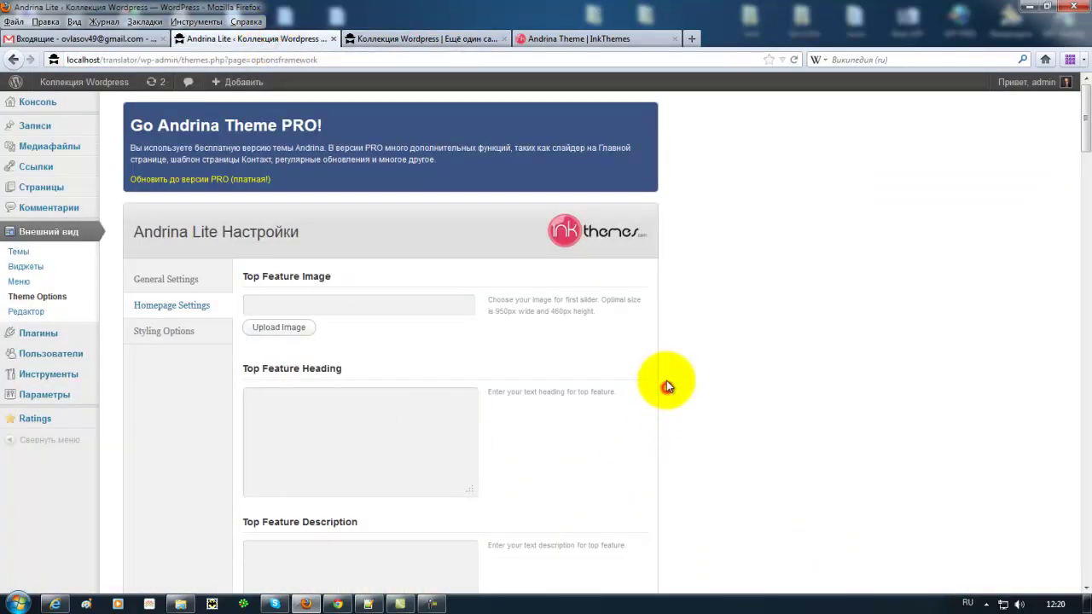
# Match the Top Feature Image setting to the site's banner, and examine the homepage's projects, news and recent works sections.
pyautogui.click(399, 303)
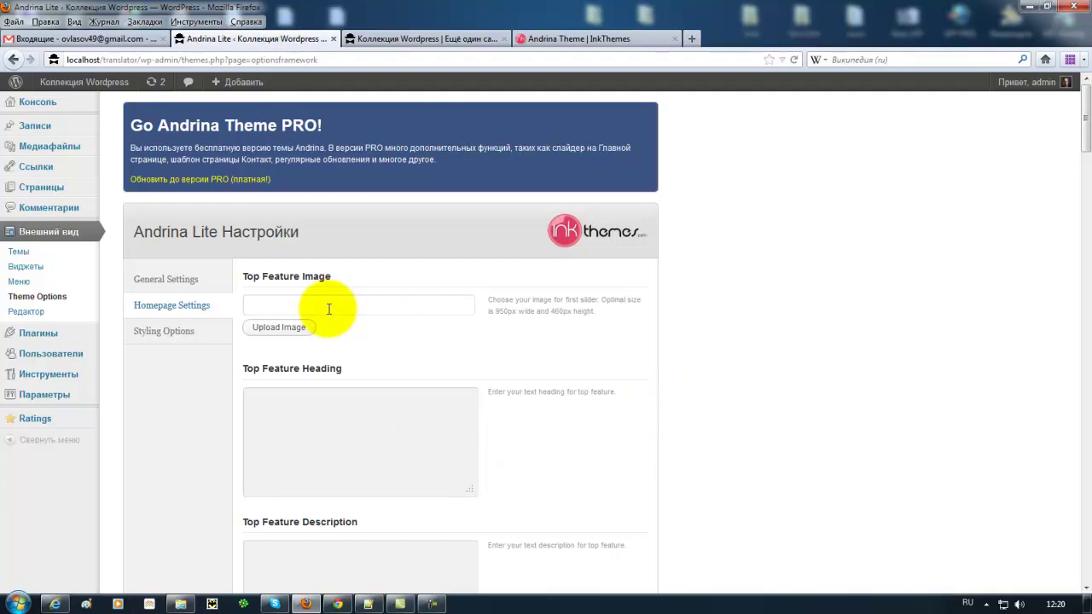
pyautogui.click(442, 46)
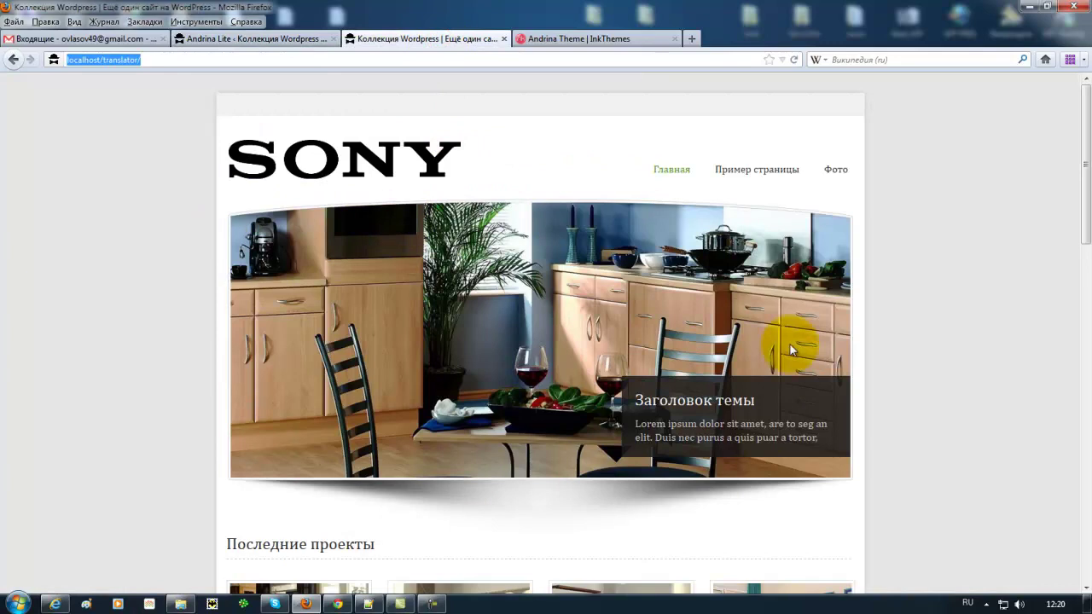
pyautogui.moveTo(1084, 191); pyautogui.dragTo(1085, 352)
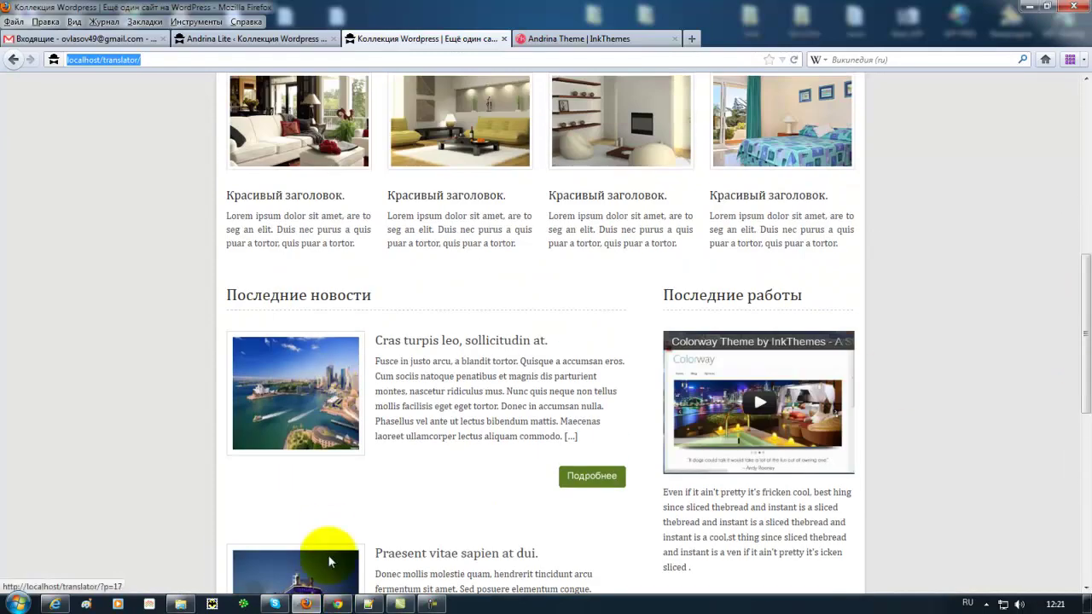
pyautogui.scroll(5, 416, 405)
pyautogui.scroll(-2, 733, 550)
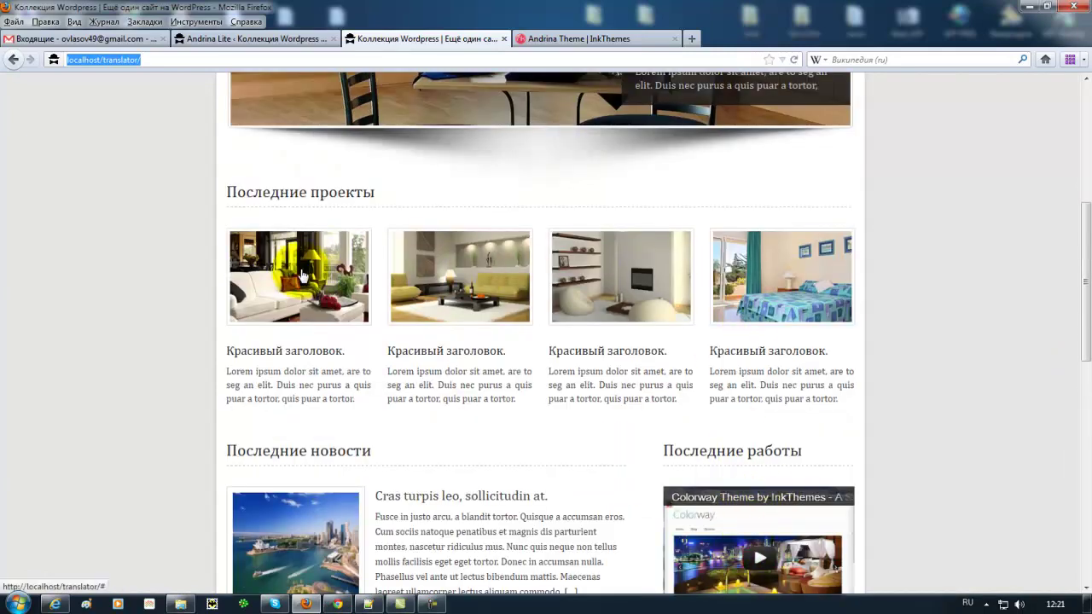
pyautogui.scroll(5, 122, 291)
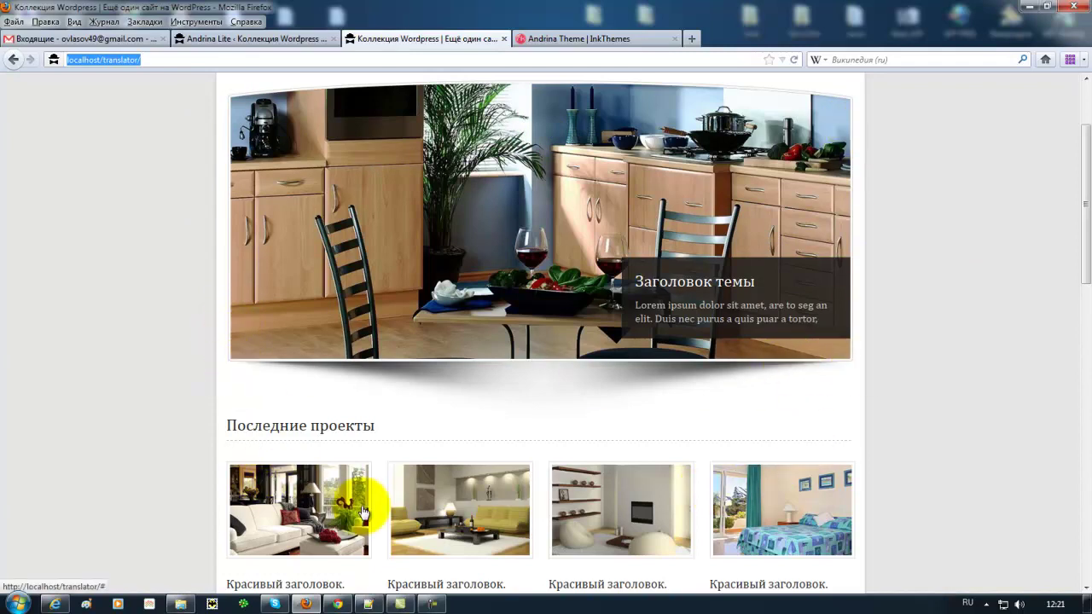
# Highlight the optimal Top Feature Image size and upload interier1 from the pictures library's ОБРАЗЫ > Интерьер > Большие folder.
pyautogui.click(293, 43)
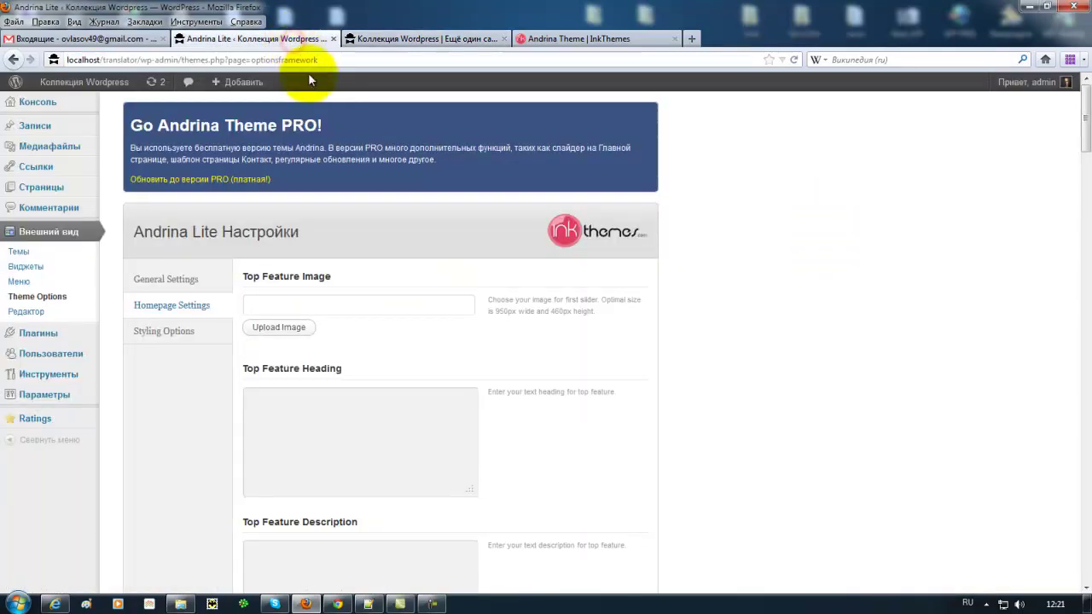
pyautogui.moveTo(495, 311); pyautogui.dragTo(571, 313)
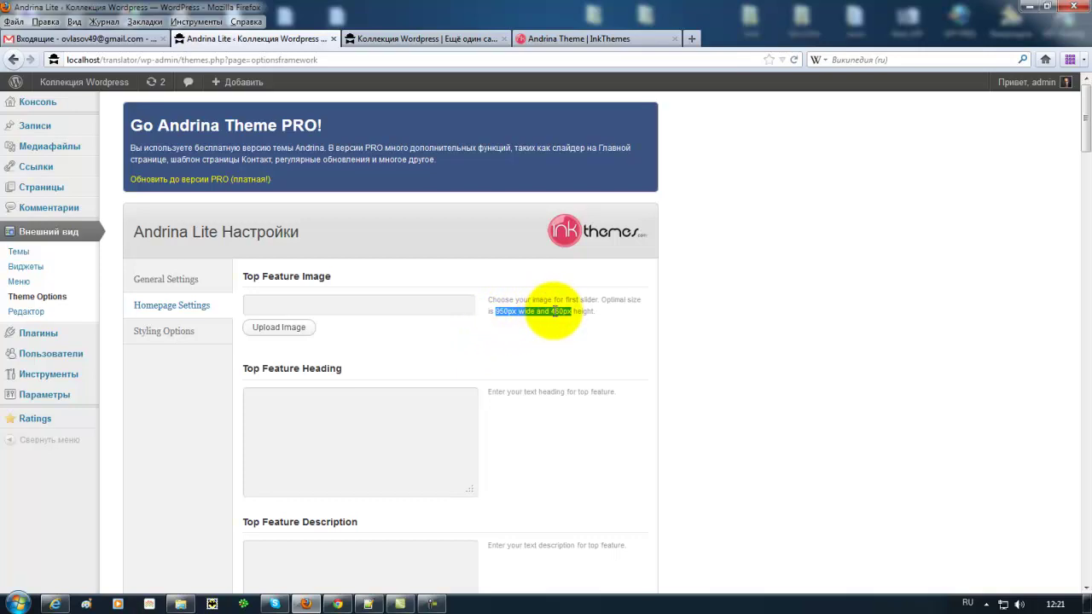
pyautogui.click(290, 330)
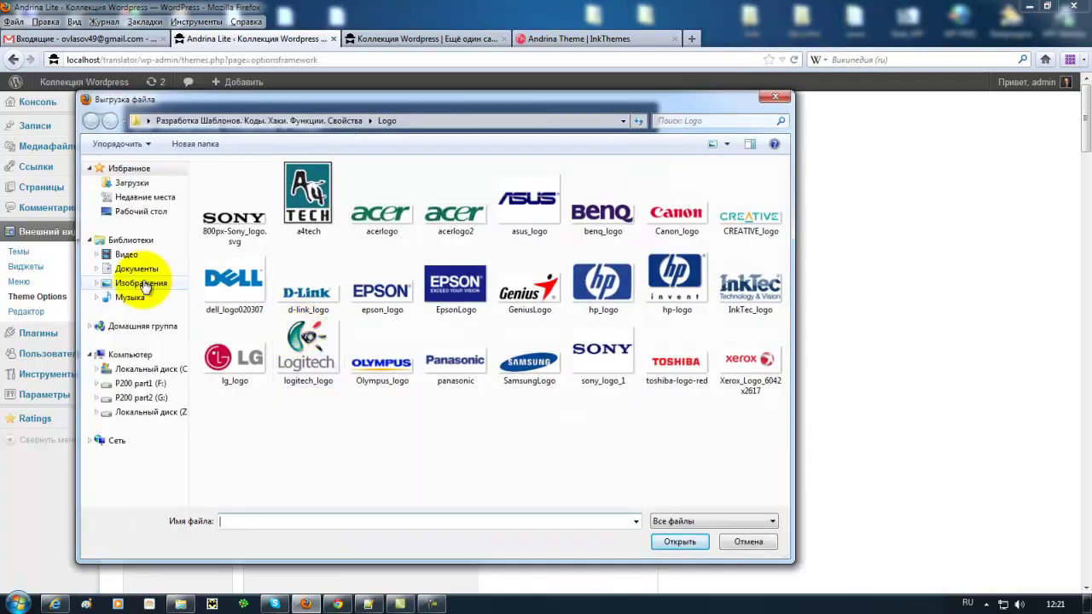
pyautogui.click(145, 288)
pyautogui.doubleClick(753, 313)
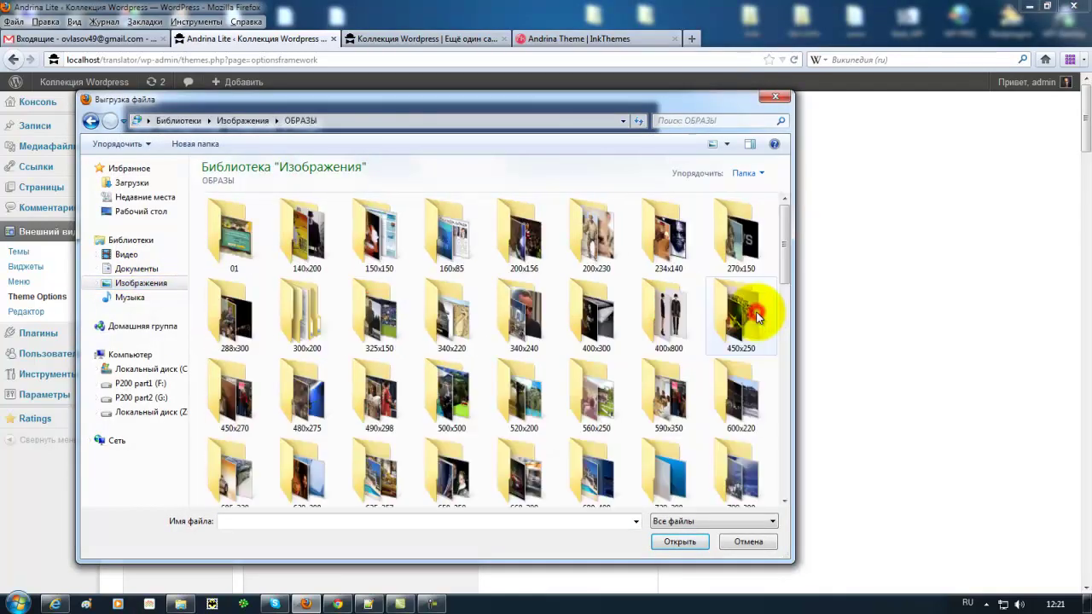
pyautogui.moveTo(781, 236); pyautogui.dragTo(774, 396)
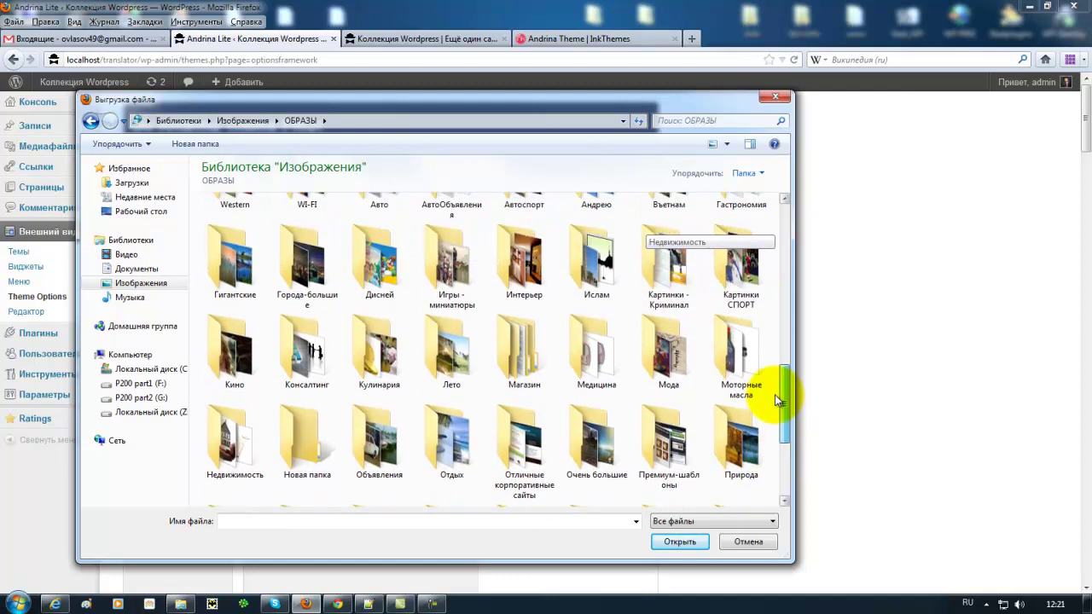
pyautogui.doubleClick(520, 273)
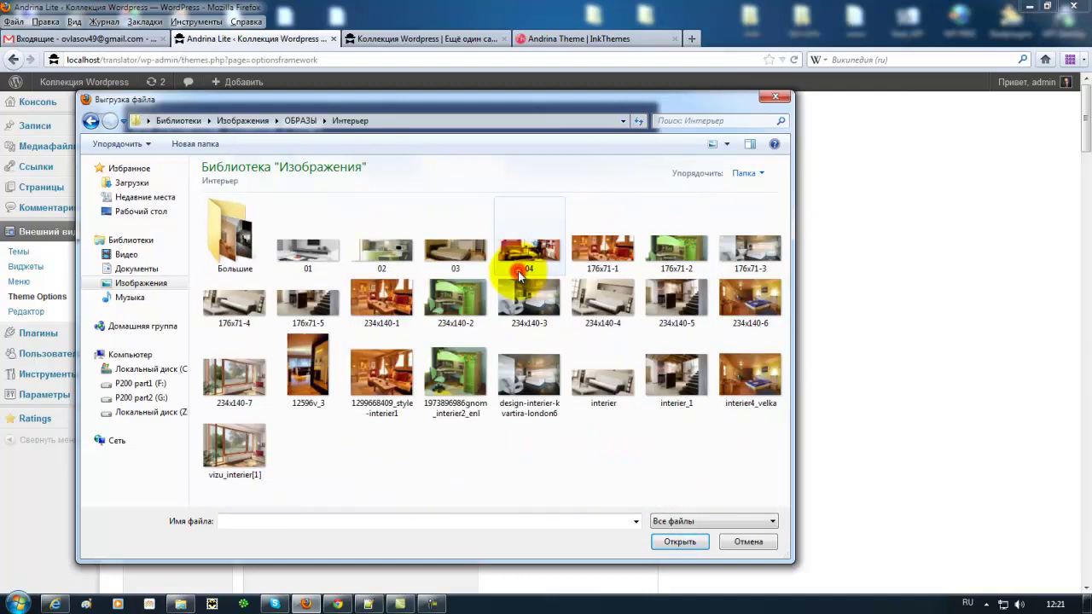
pyautogui.doubleClick(225, 234)
pyautogui.click(221, 239)
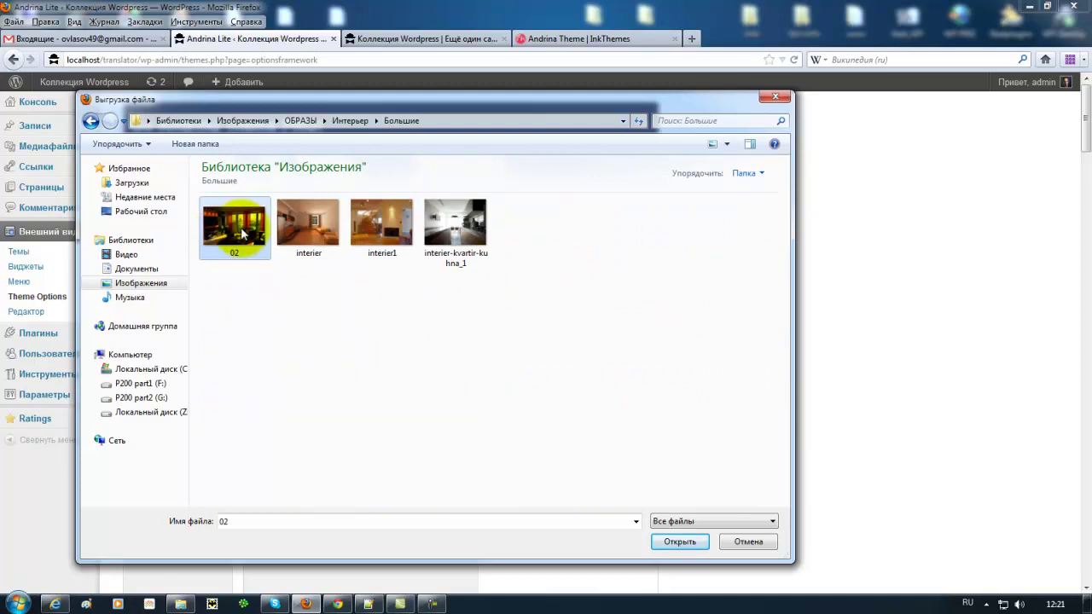
pyautogui.click(309, 225)
pyautogui.click(414, 234)
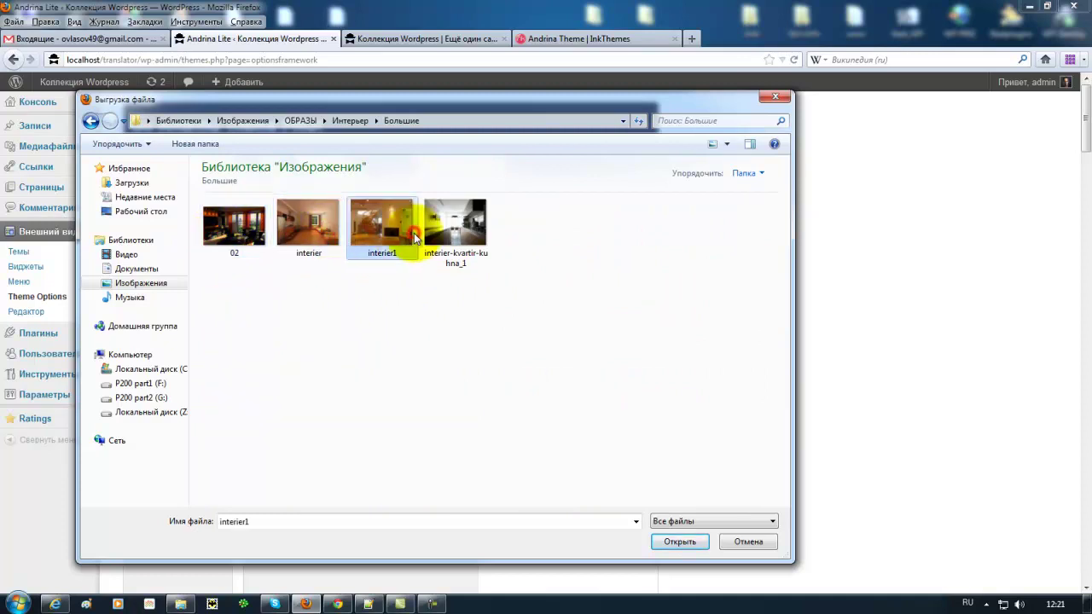
pyautogui.click(675, 541)
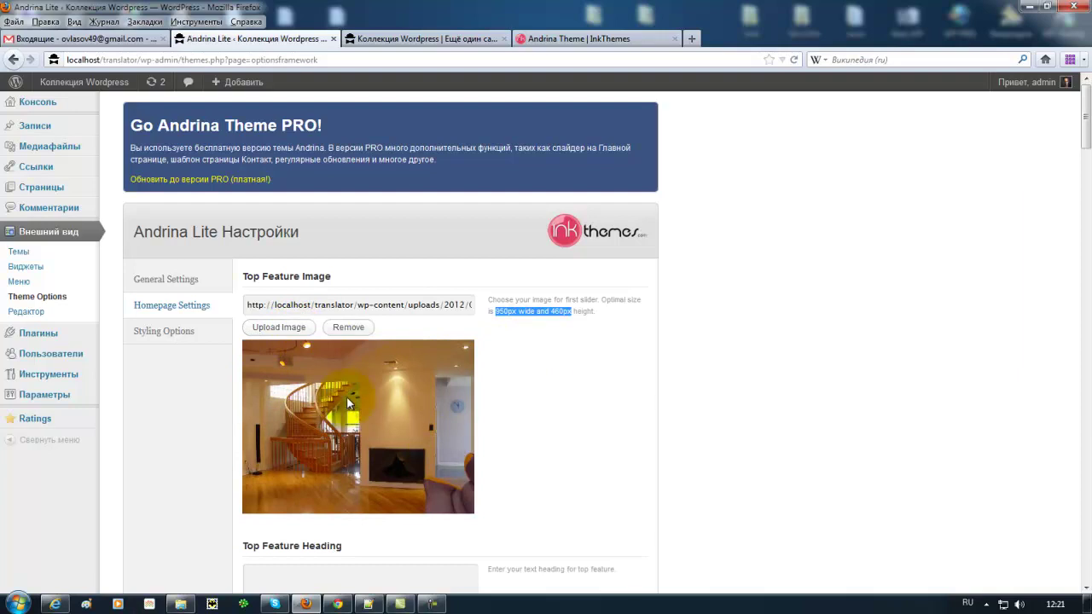
# Save all theme option changes and reload the localhost/translator site to check its banner image.
pyautogui.scroll(-5, 539, 367)
pyautogui.scroll(-20, 539, 371)
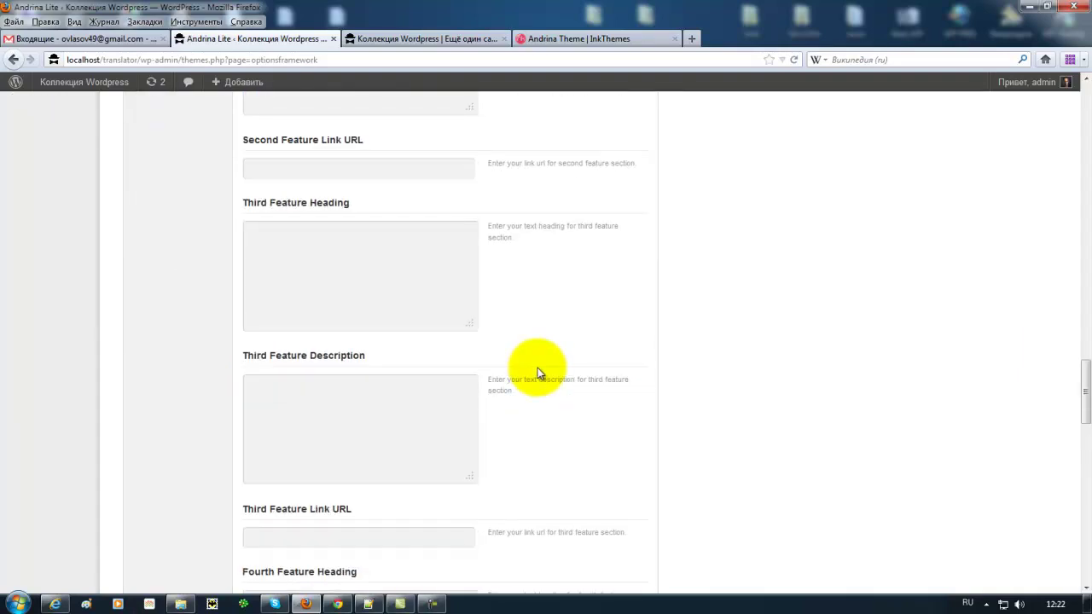
pyautogui.click(592, 524)
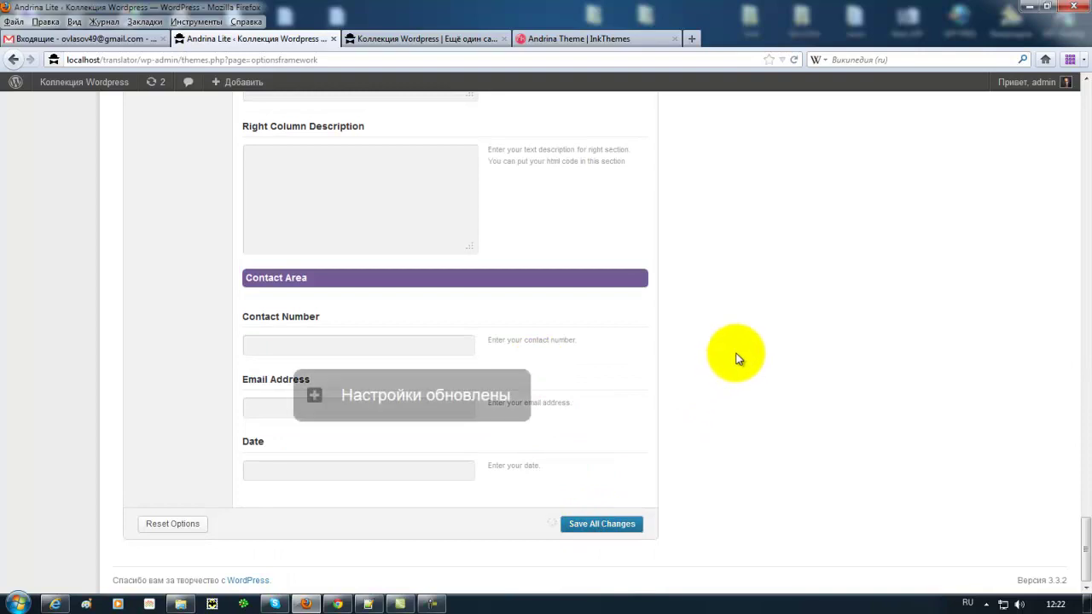
pyautogui.click(403, 37)
pyautogui.click(794, 60)
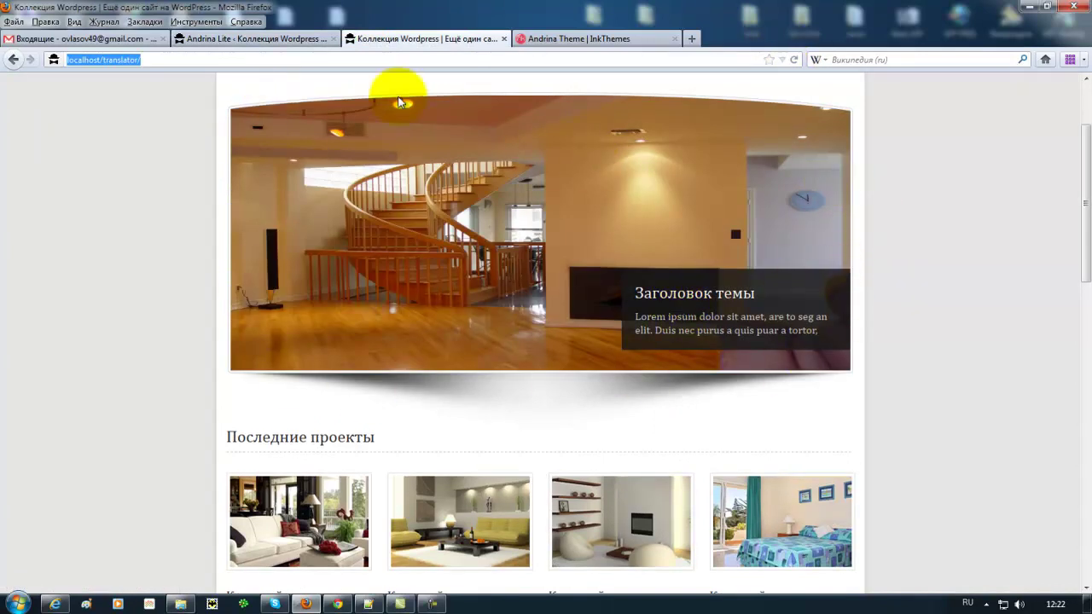
# Compare the Top Feature text fields with the site's banner caption and enter "Добро пожаловать!" as the Top Feature Heading.
pyautogui.click(246, 38)
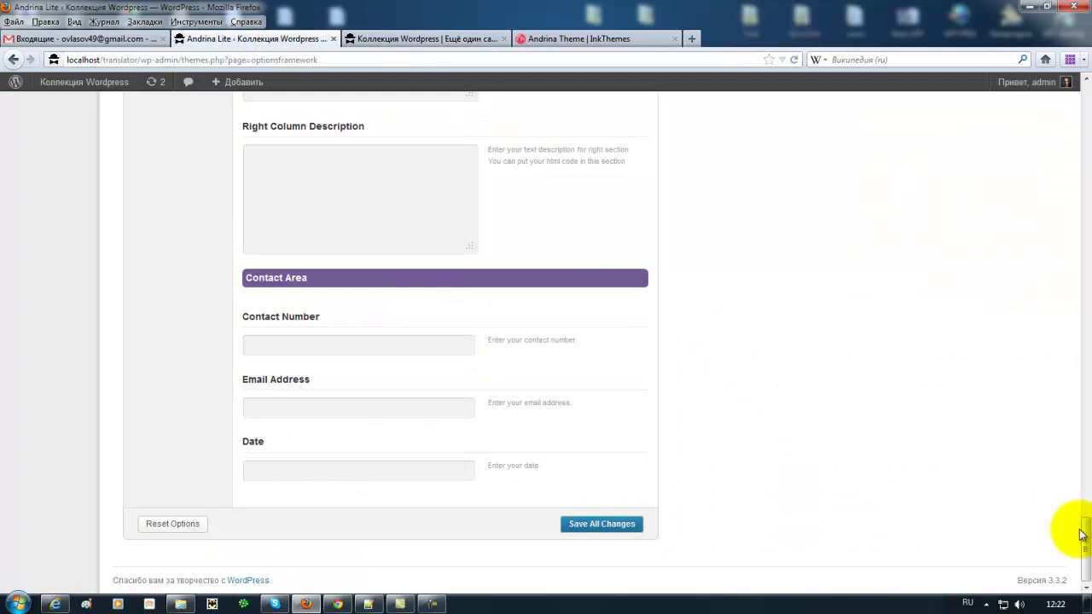
pyautogui.moveTo(1079, 533); pyautogui.dragTo(1076, 149)
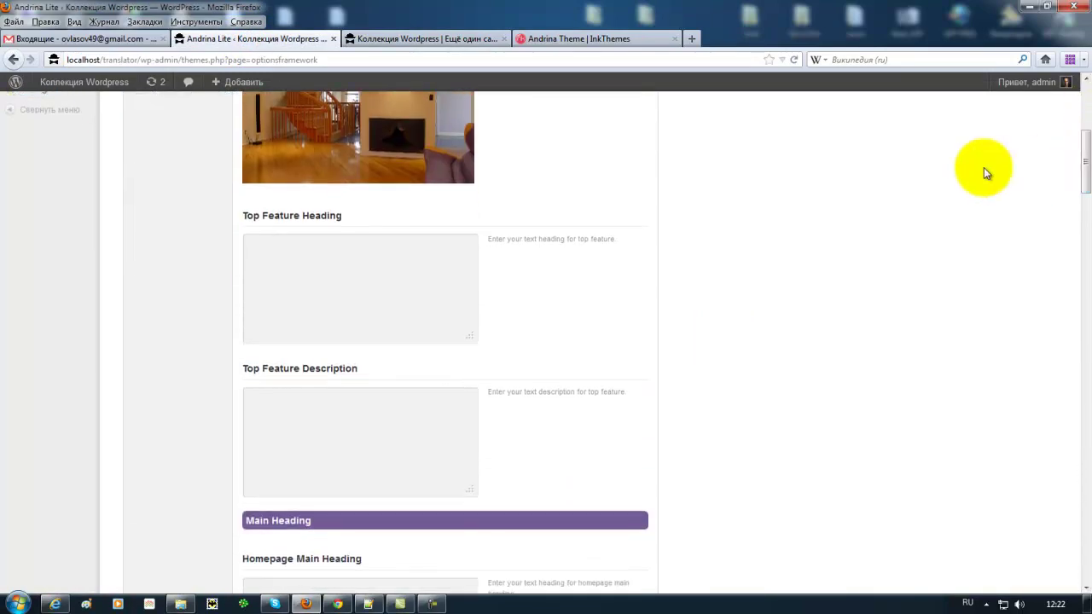
pyautogui.click(455, 39)
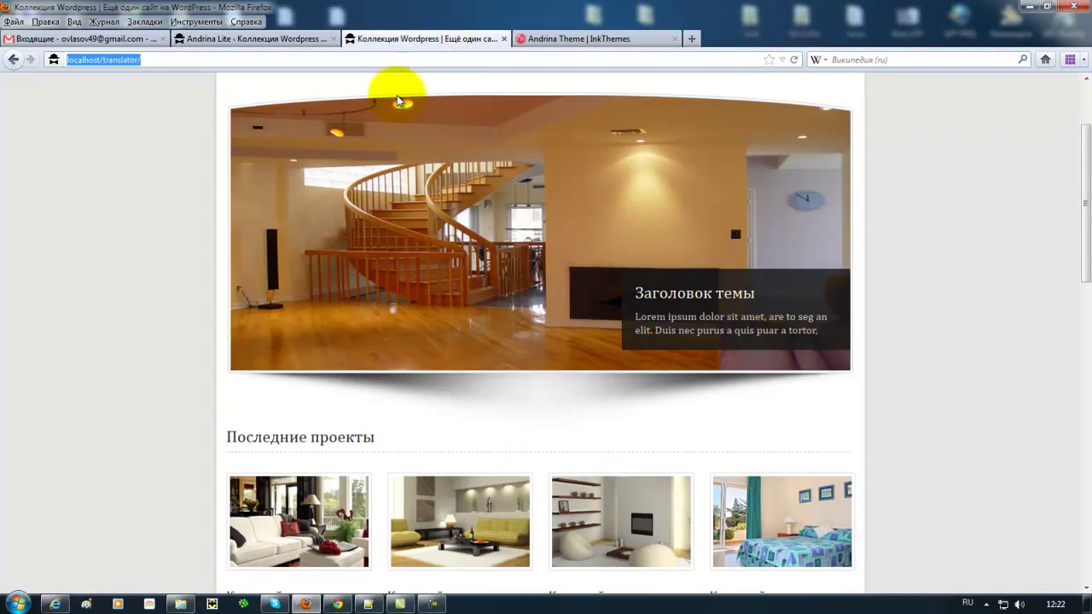
pyautogui.click(260, 36)
pyautogui.click(288, 245)
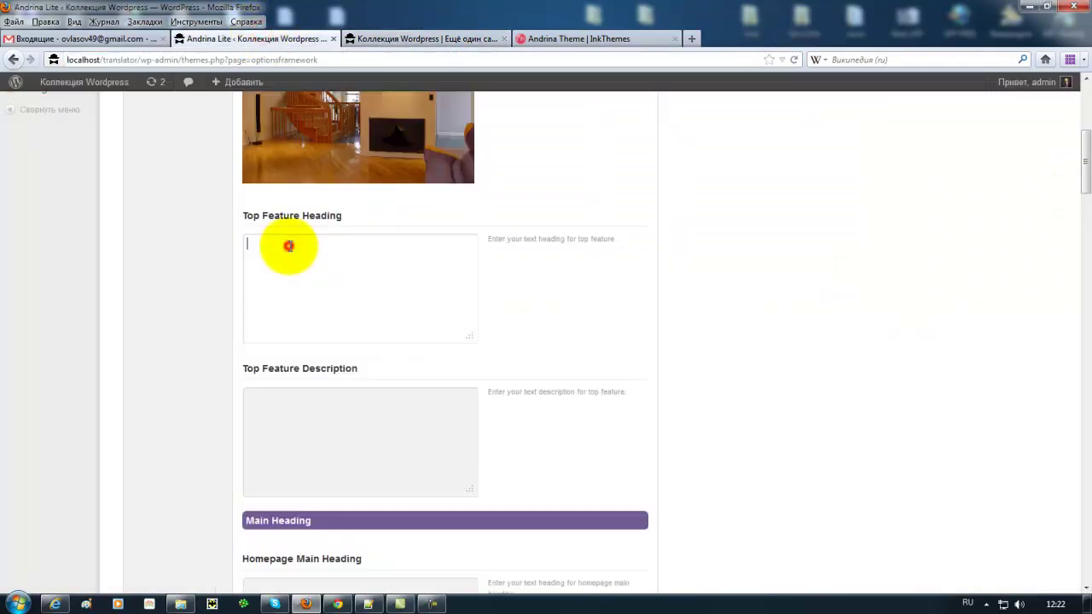
pyautogui.click(295, 429)
pyautogui.click(300, 253)
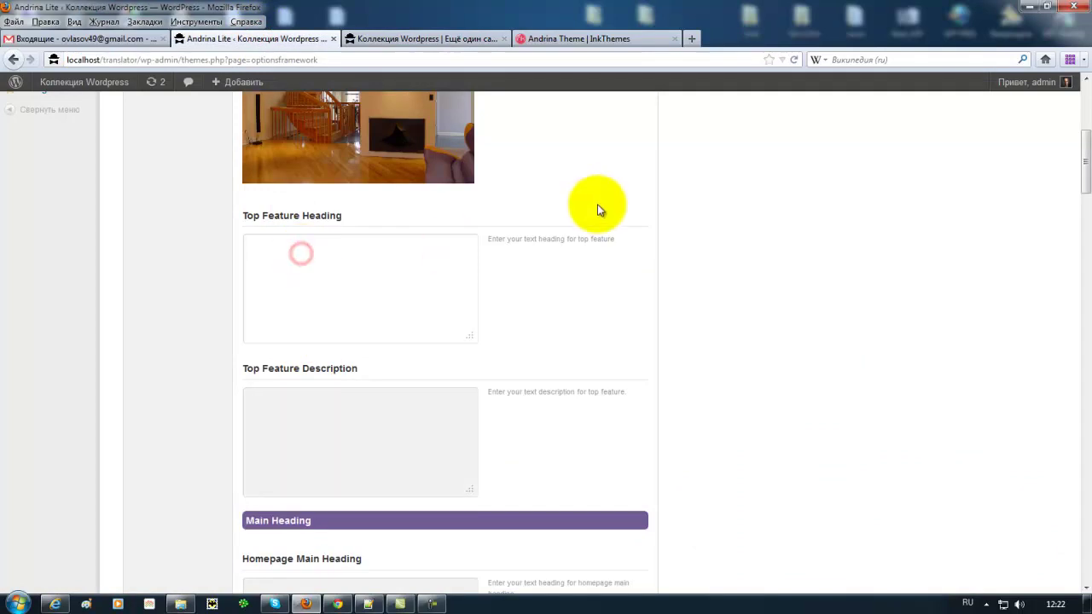
pyautogui.click(404, 39)
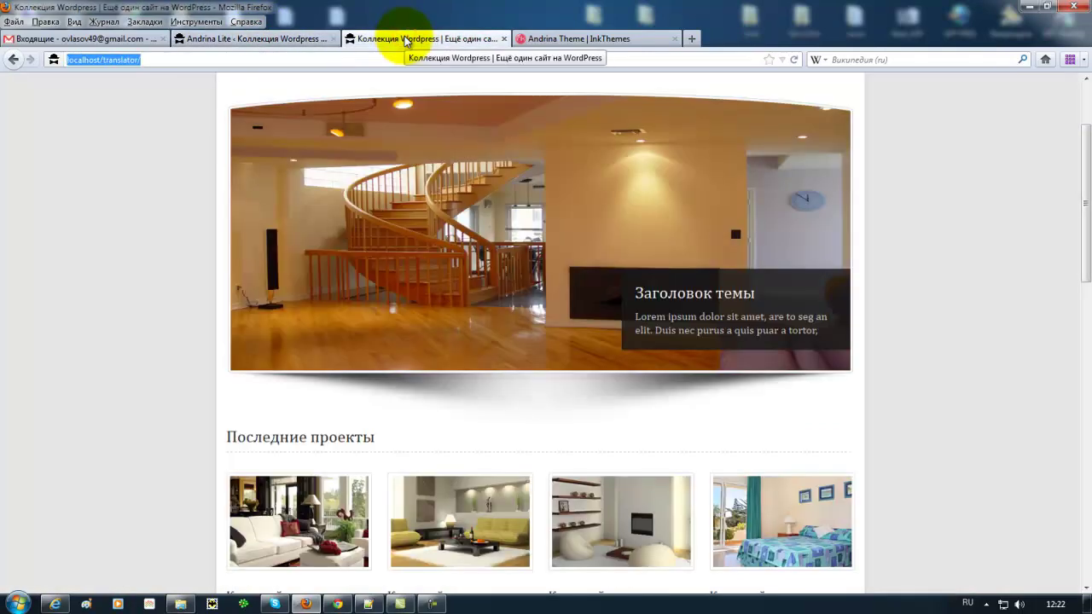
pyautogui.click(214, 38)
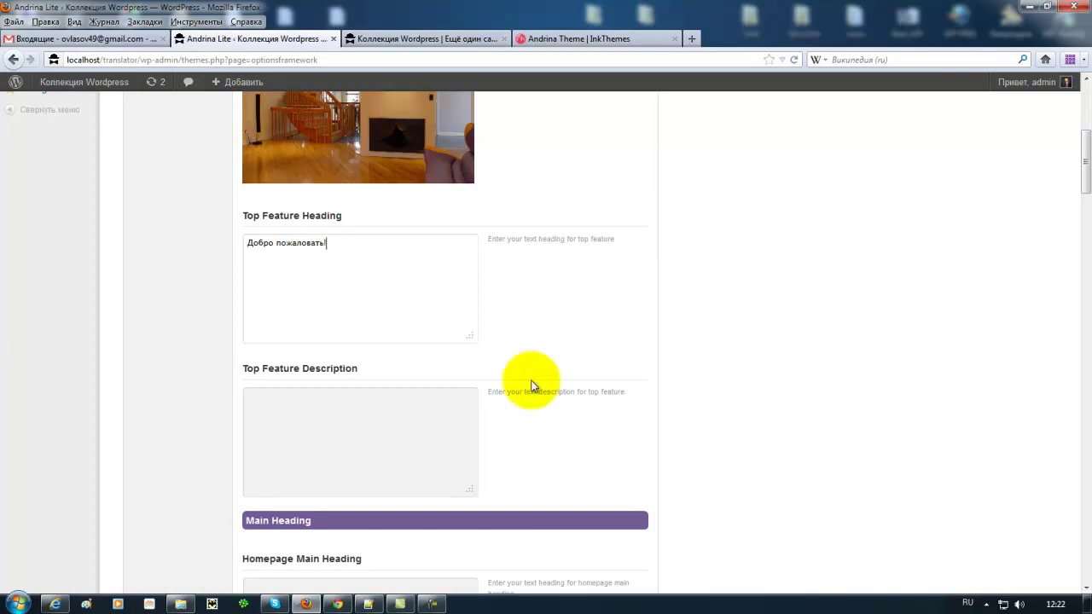
# Enter "Здесь короткое описание" as the Top Feature Description, save all changes and reload the site to check the banner caption.
pyautogui.click(424, 406)
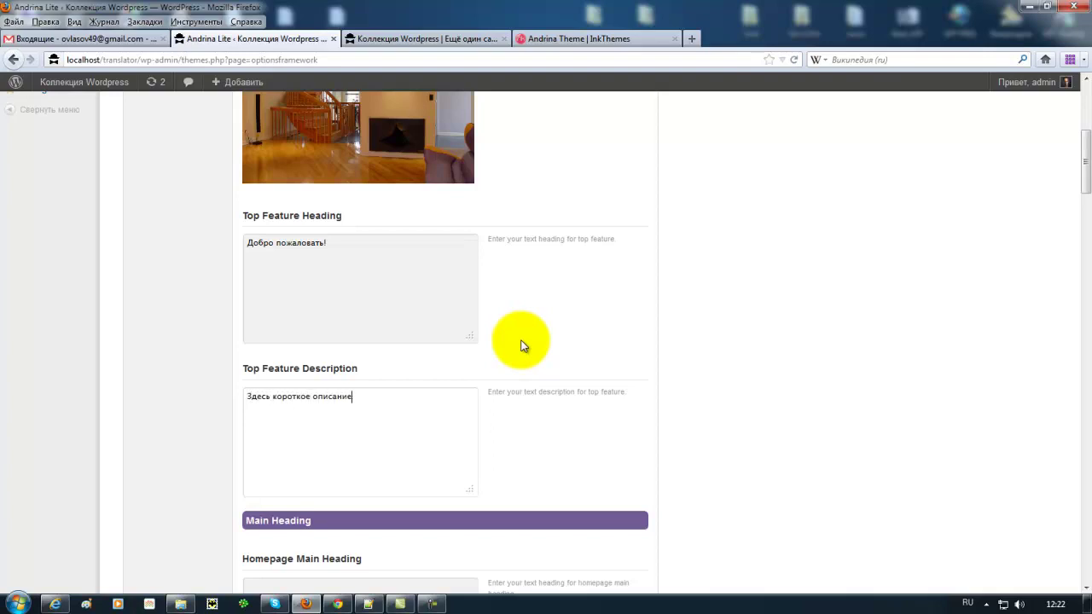
pyautogui.moveTo(1083, 159); pyautogui.dragTo(1072, 548)
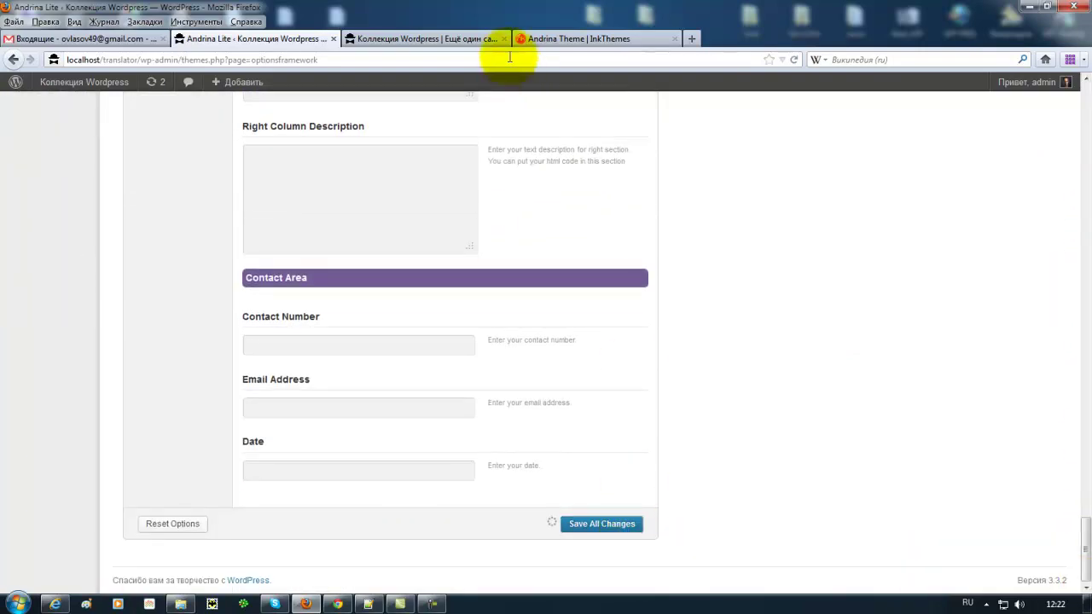
pyautogui.click(486, 39)
pyautogui.click(795, 60)
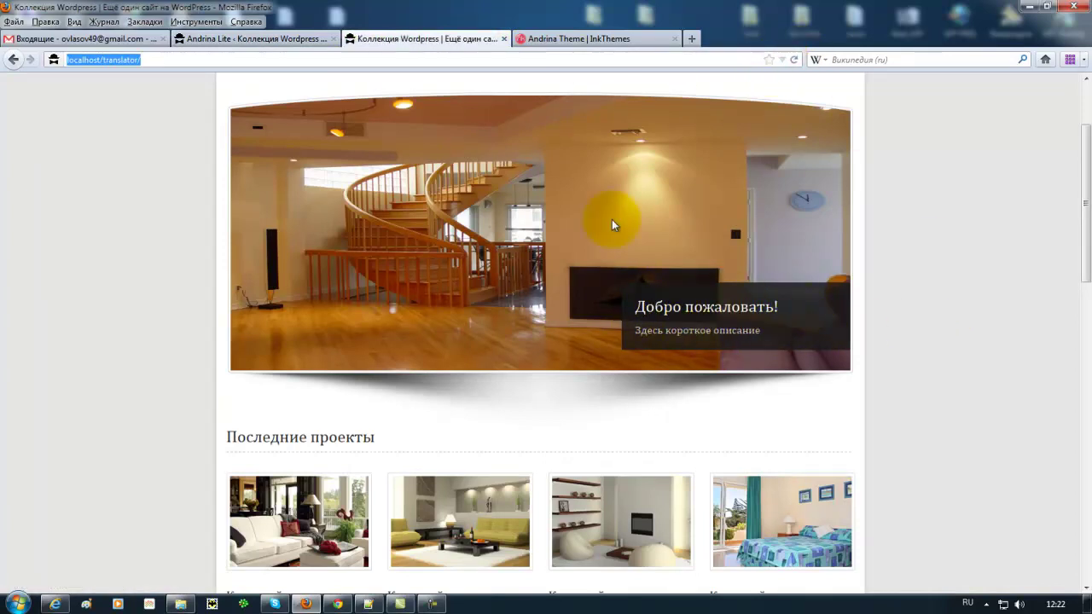
# Locate the Homepage Main Heading setting, open the Andrina theme's live preview and compare its projects heading with the local site's.
pyautogui.click(305, 39)
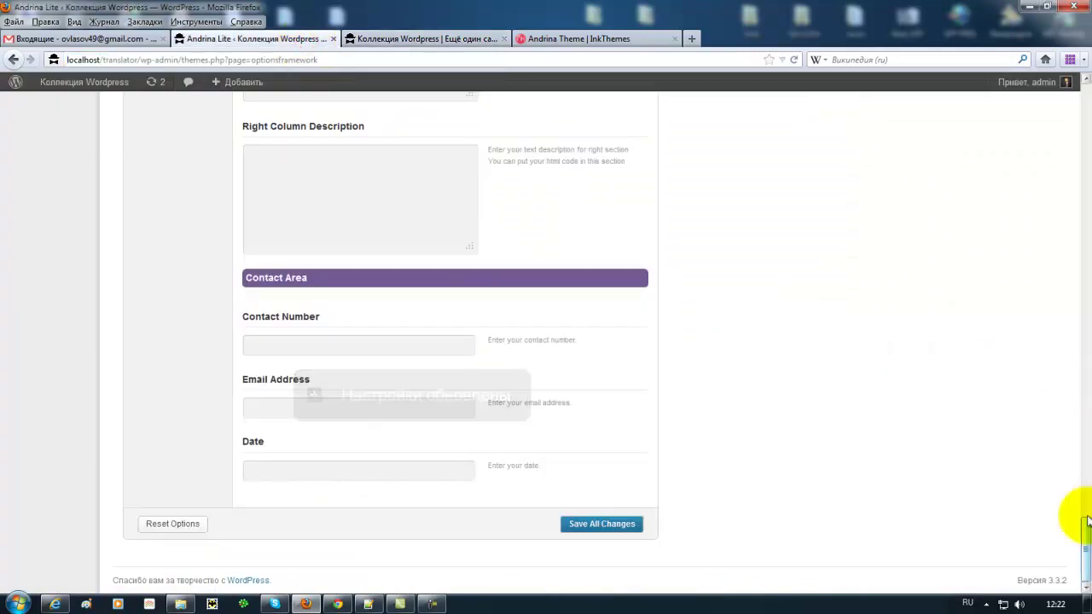
pyautogui.moveTo(1085, 538); pyautogui.dragTo(1086, 206)
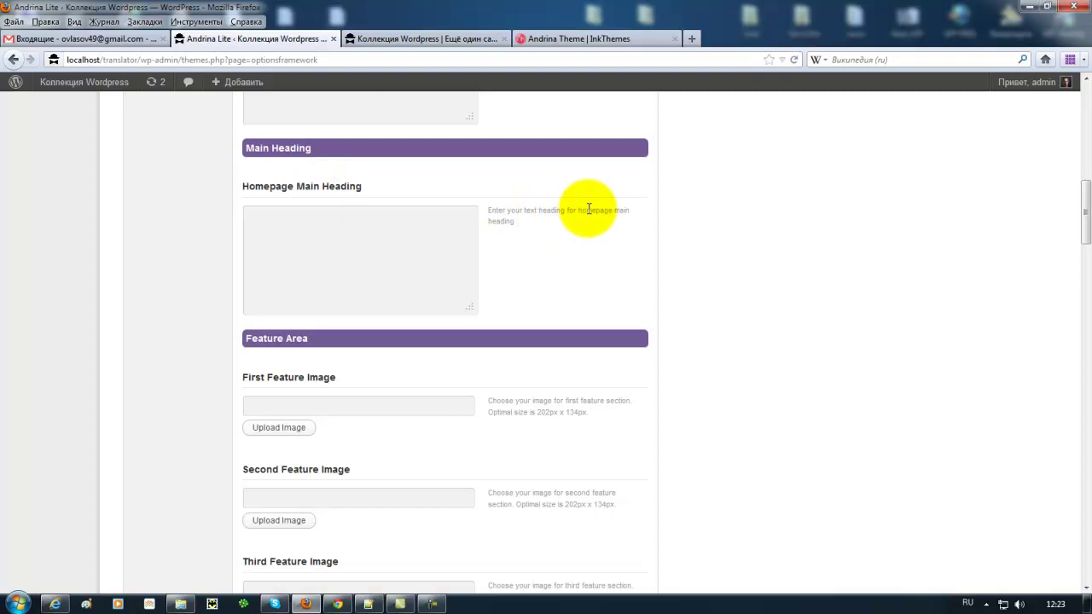
pyautogui.click(396, 220)
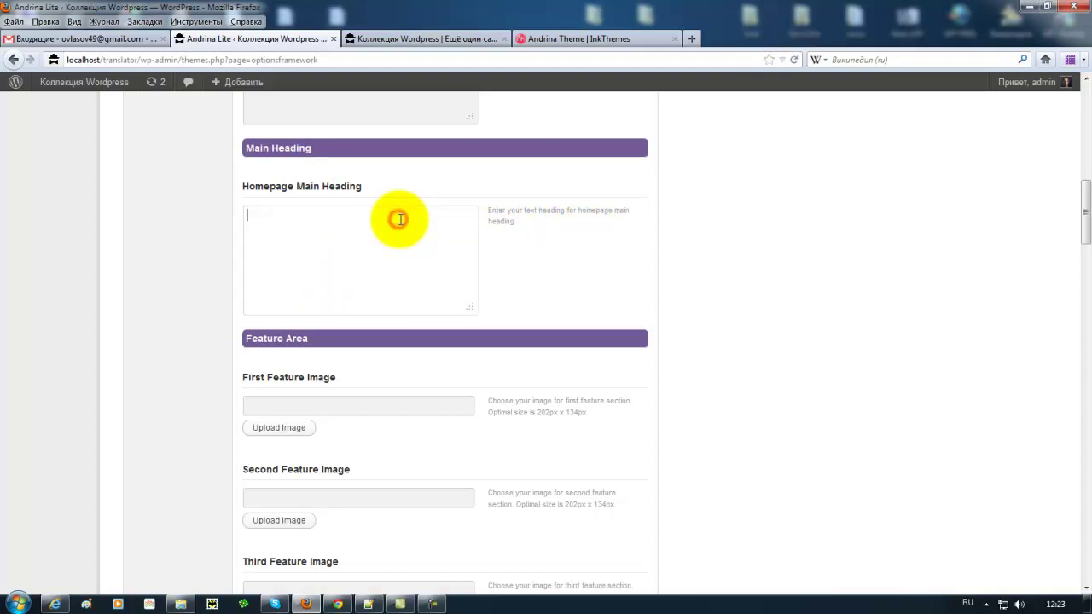
pyautogui.click(530, 40)
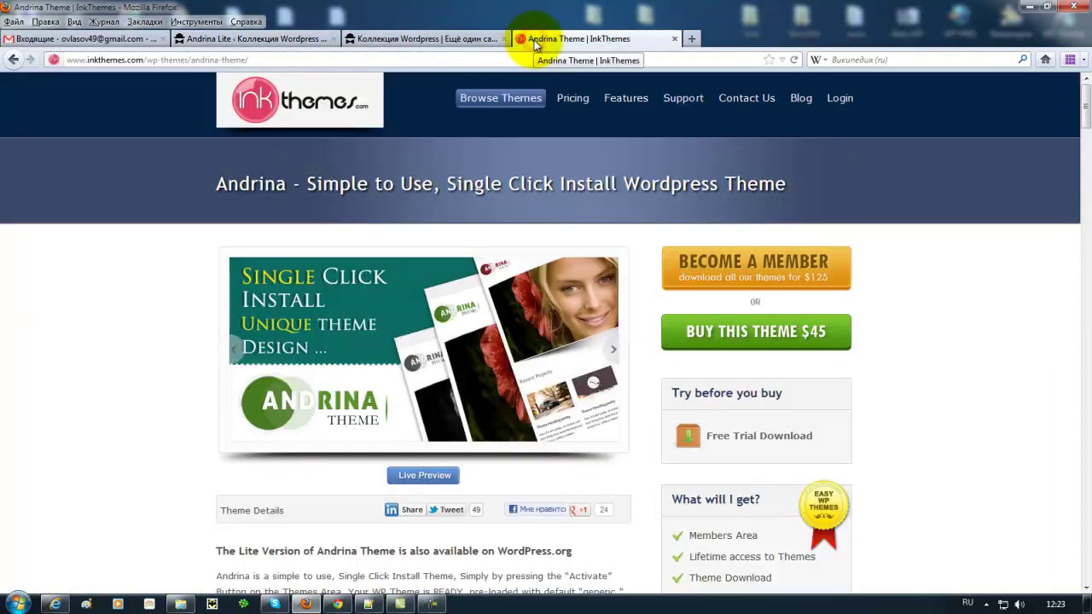
pyautogui.click(423, 475)
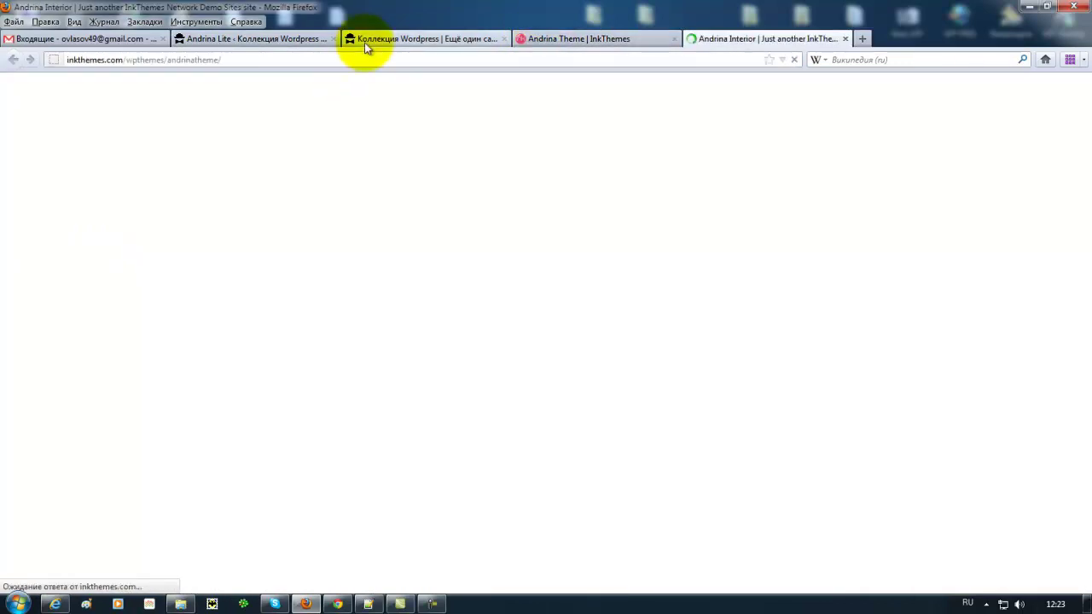
pyautogui.scroll(-8, 116, 345)
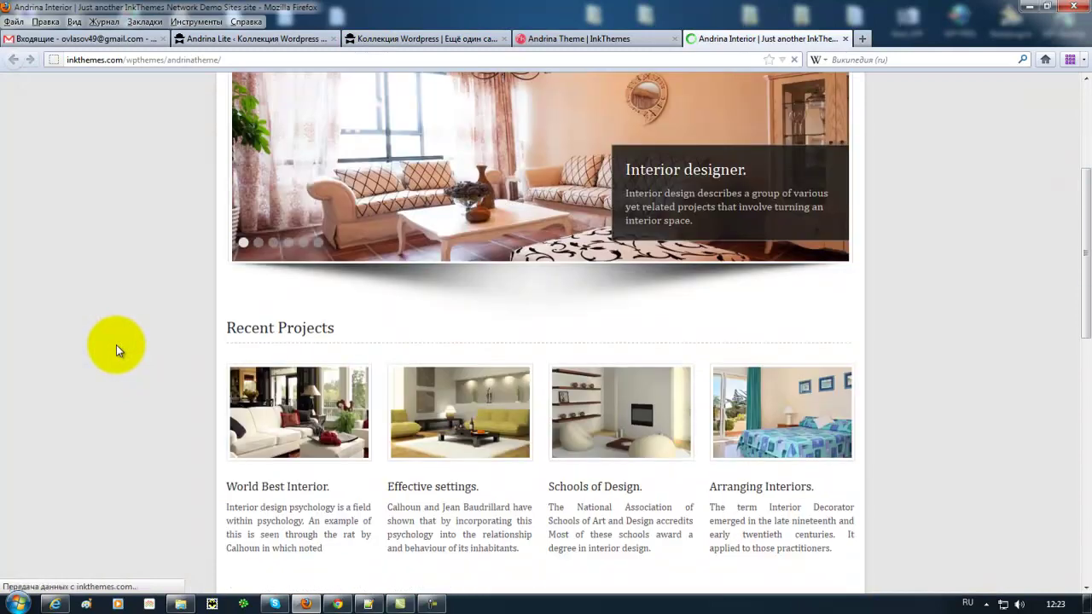
pyautogui.scroll(6, 117, 345)
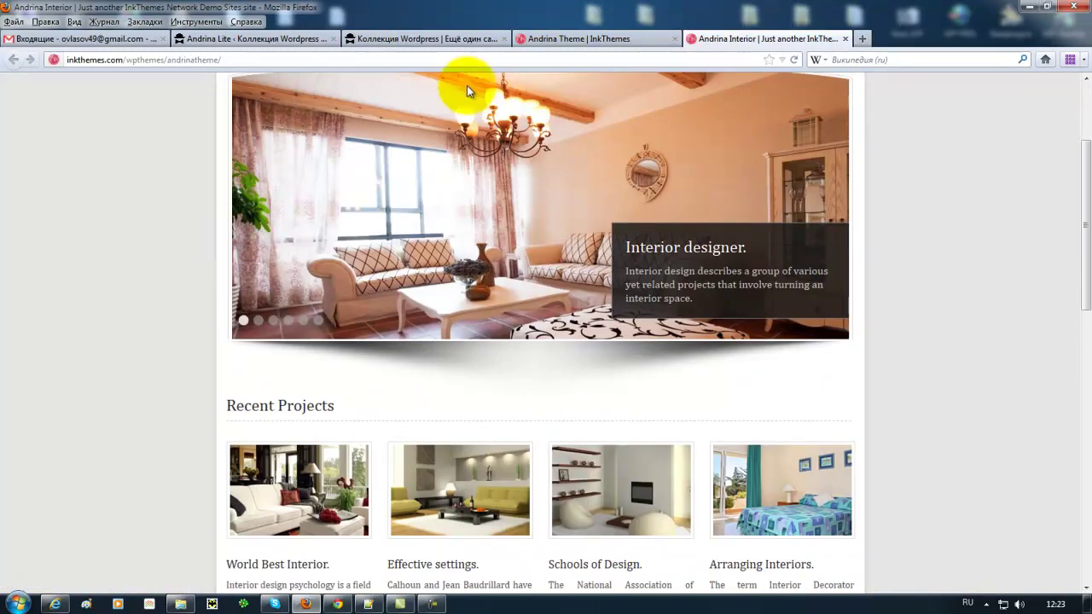
pyautogui.click(416, 38)
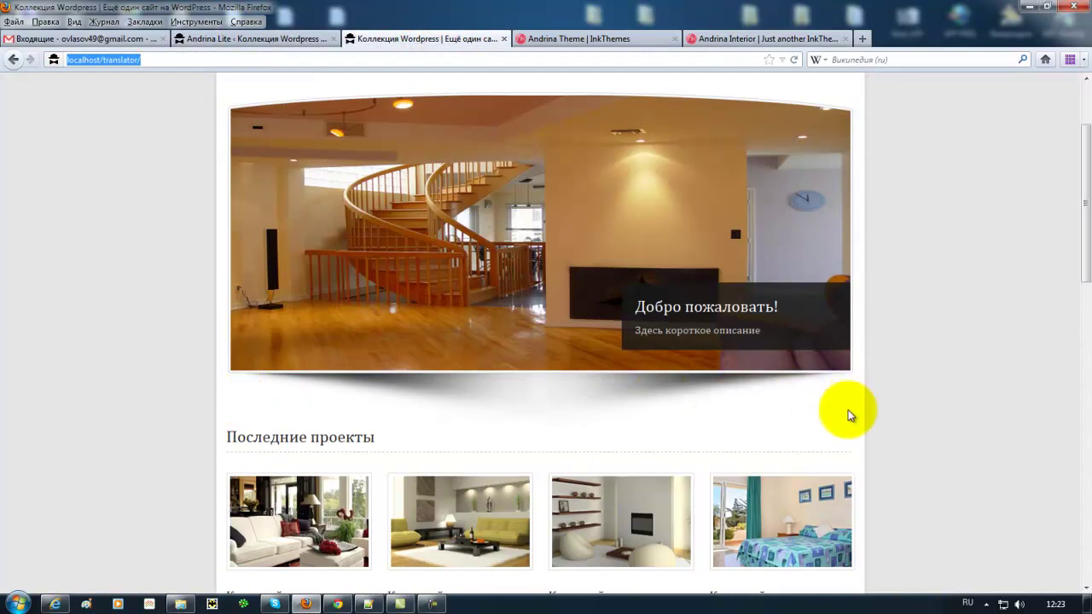
# Set the Homepage Main Heading to "Добро пожаловать на сайт нашей компании, которая готова предложить вам красивую мебель..." and save all changes.
pyautogui.click(259, 42)
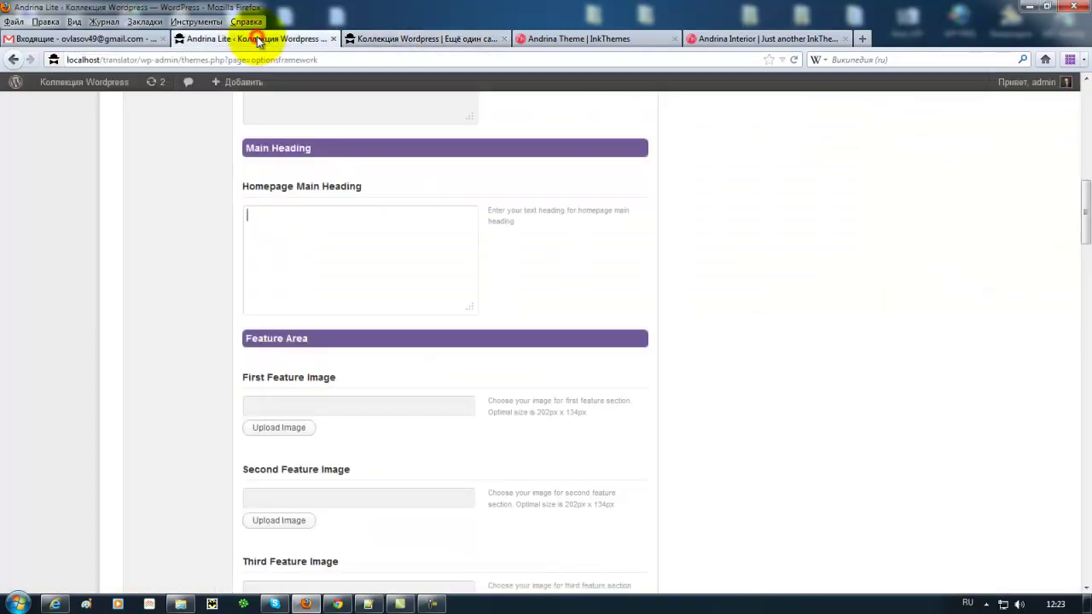
pyautogui.click(254, 214)
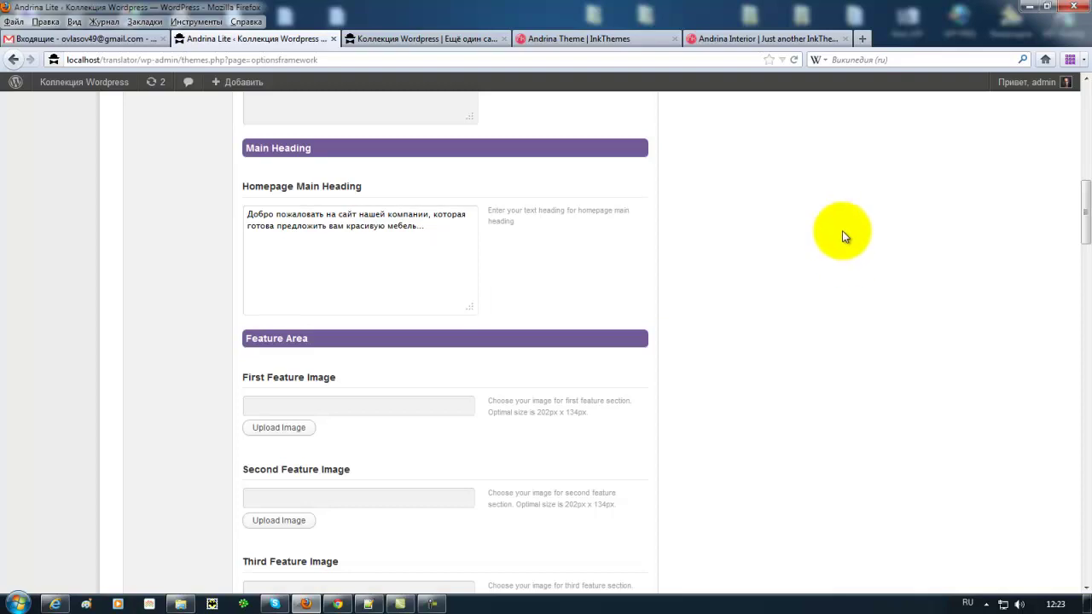
pyautogui.moveTo(1086, 209); pyautogui.dragTo(1083, 570)
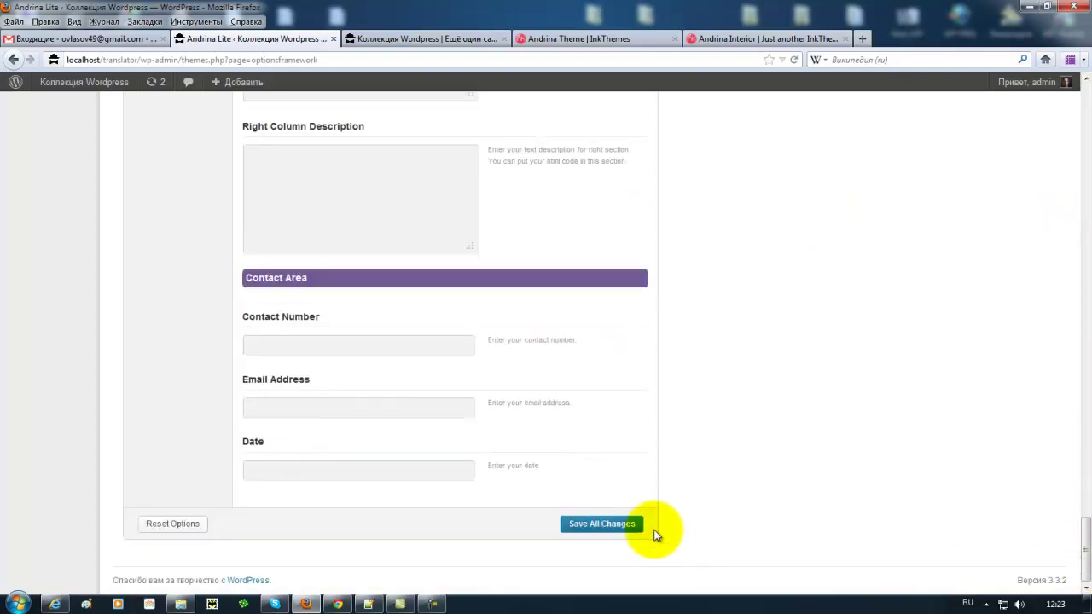
pyautogui.click(627, 522)
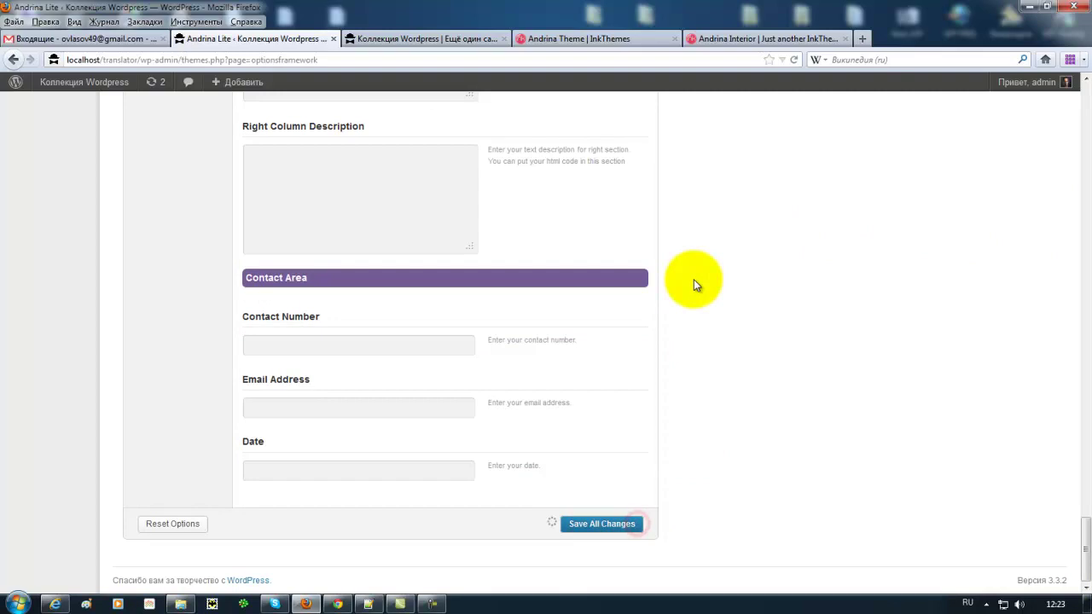
# Reload the localhost/translator site and check the main heading above the project images.
pyautogui.click(386, 39)
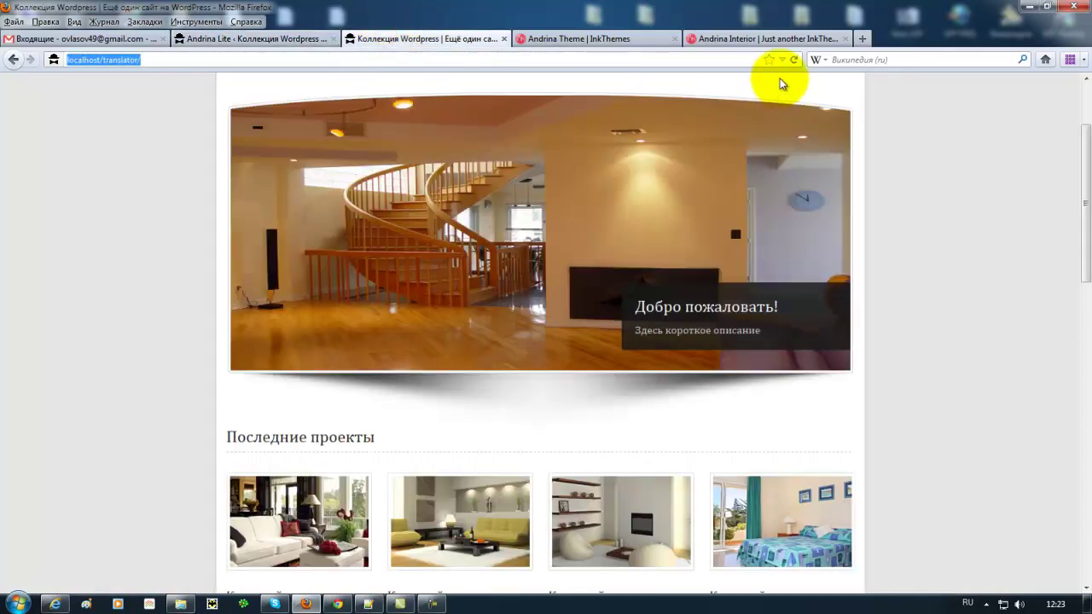
pyautogui.click(793, 60)
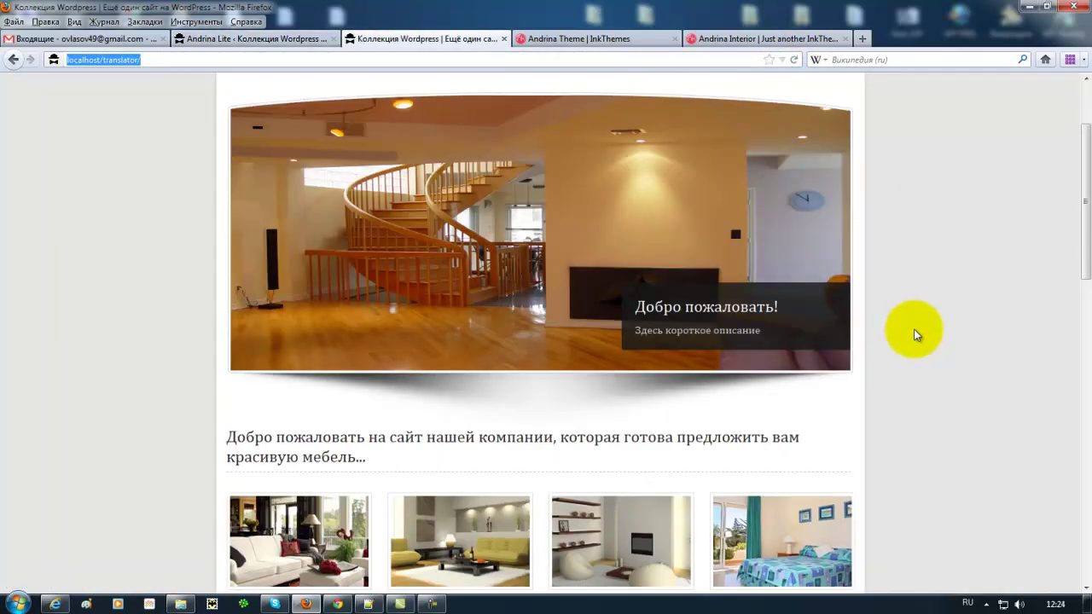
pyautogui.scroll(-3, 914, 330)
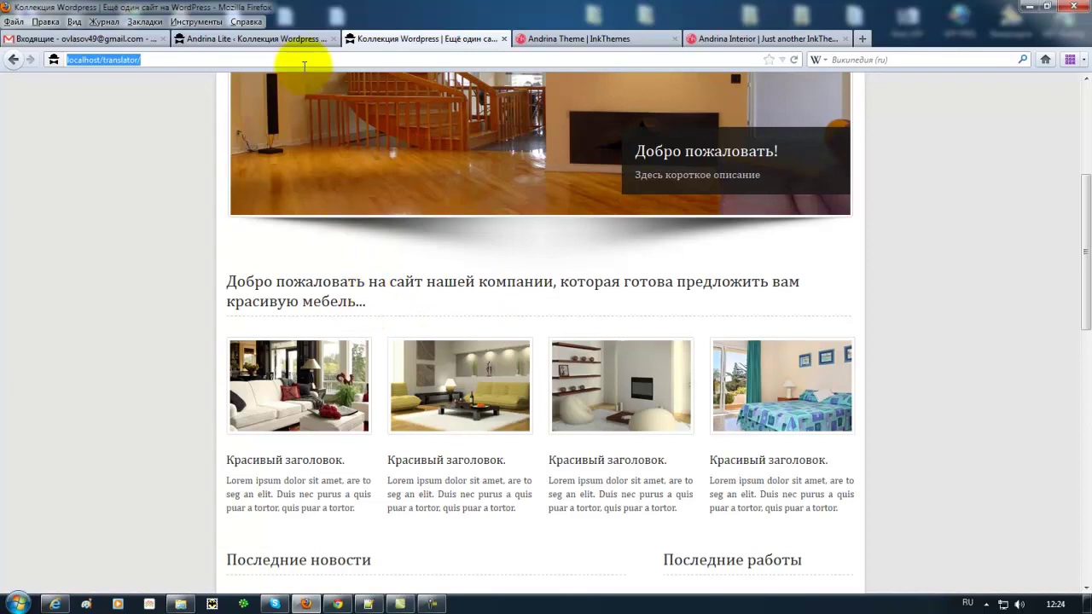
# Place the text cursor before "мебель" in the Homepage Main Heading and copy the link address of the site's "Пример страницы" page.
pyautogui.click(277, 38)
pyautogui.moveTo(1084, 535); pyautogui.dragTo(1085, 184)
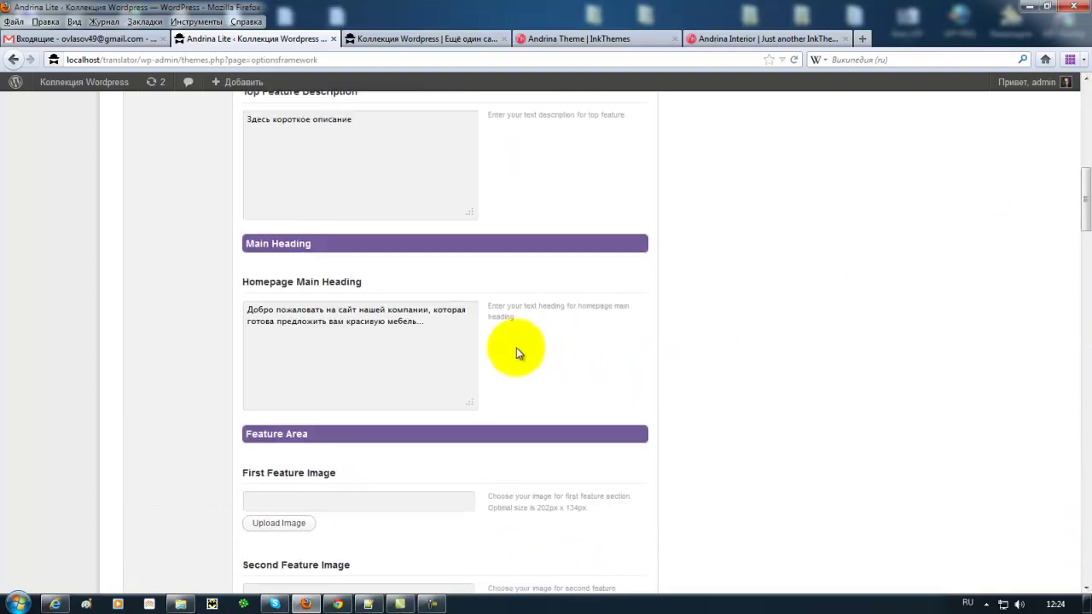
pyautogui.click(435, 325)
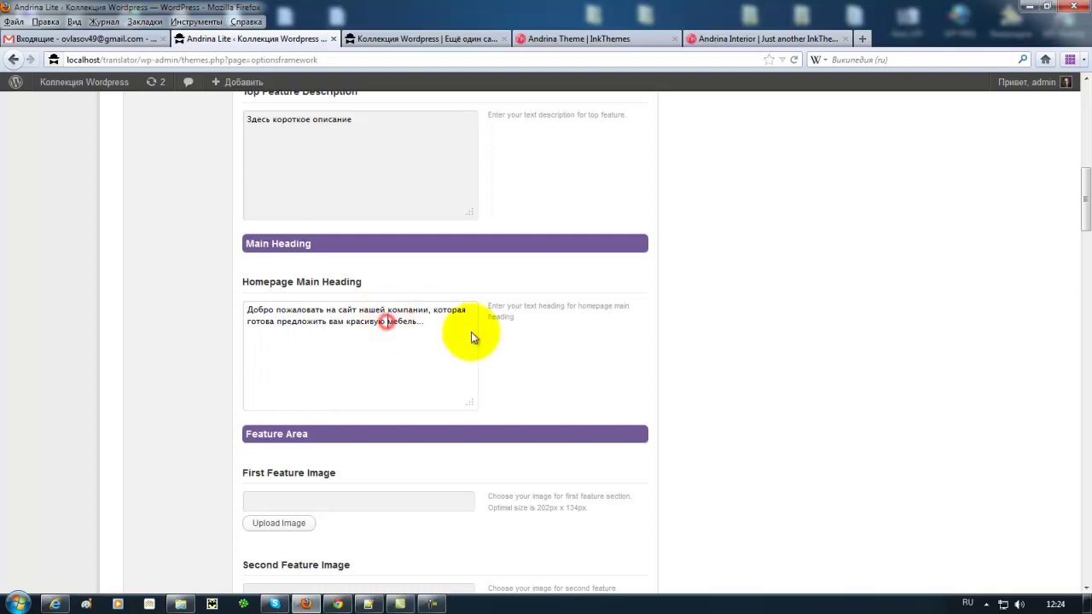
pyautogui.click(483, 40)
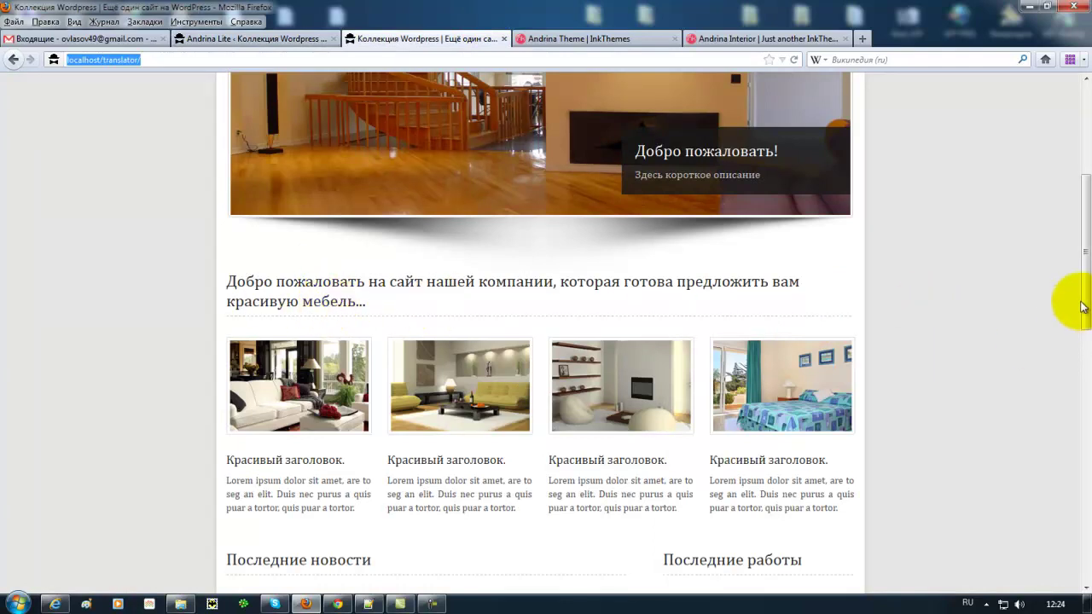
pyautogui.moveTo(1083, 292); pyautogui.dragTo(1083, 179)
pyautogui.rightClick(778, 171)
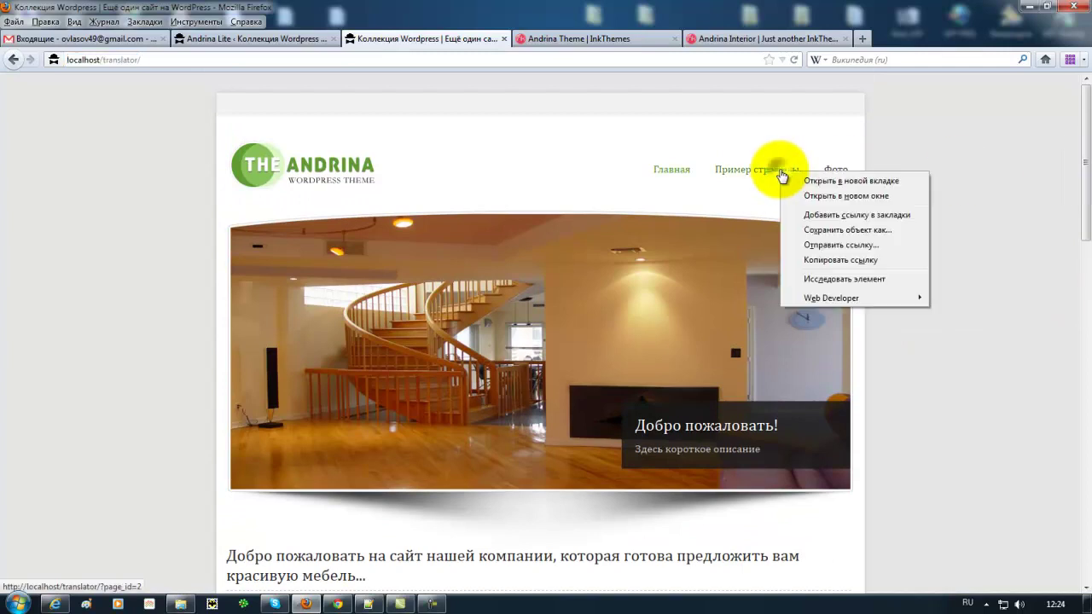
pyautogui.click(808, 261)
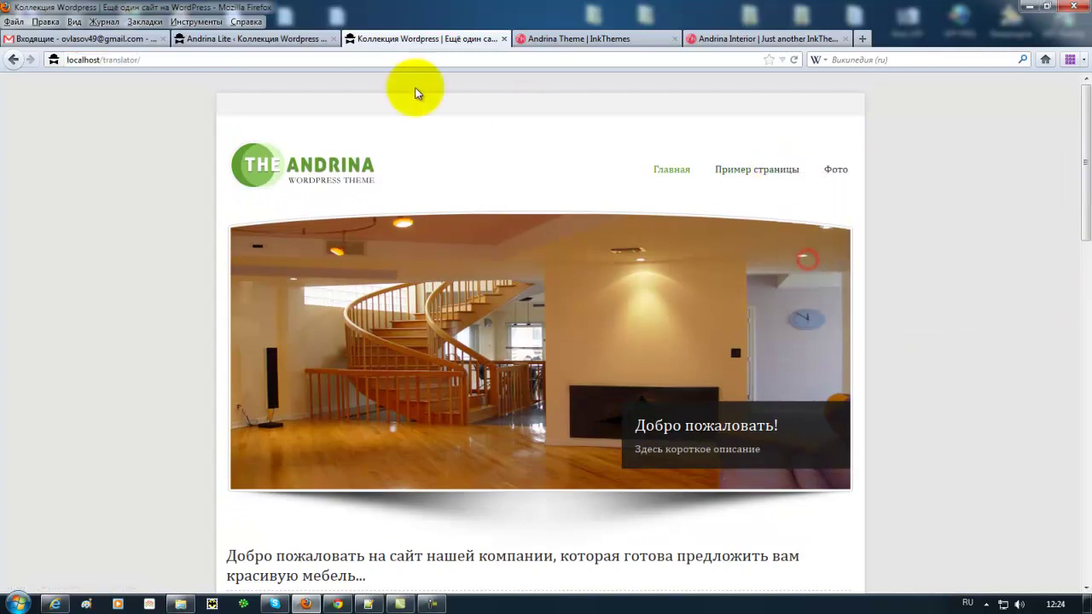
pyautogui.click(293, 40)
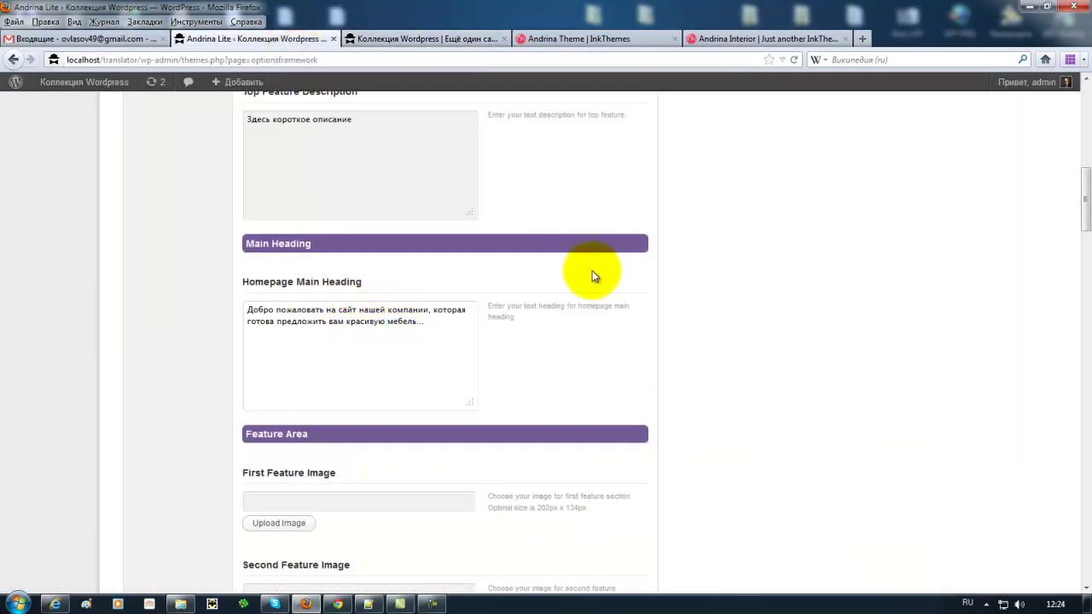
pyautogui.write('href')
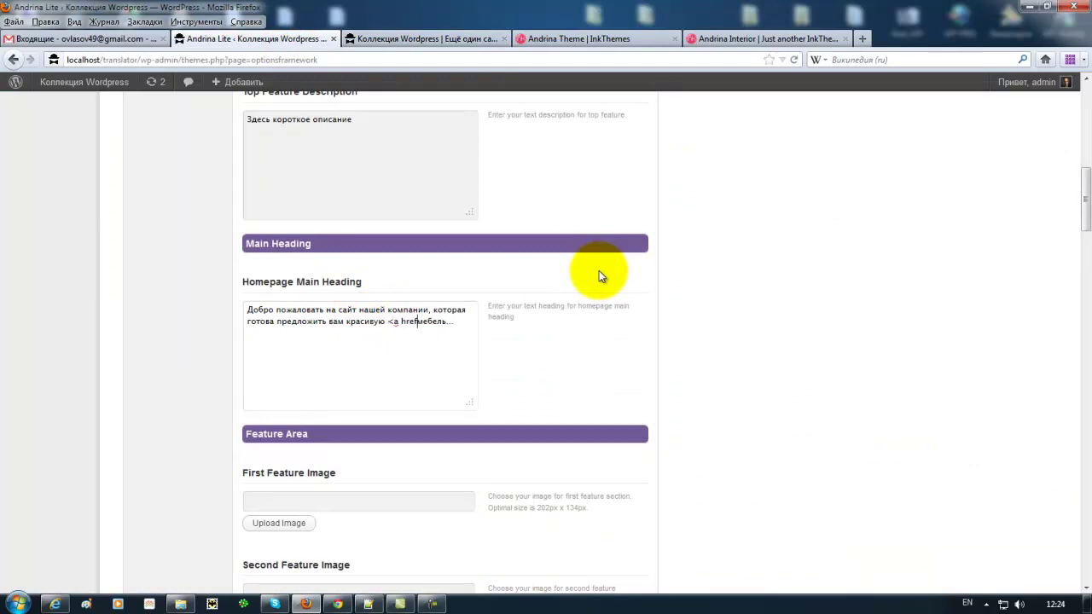
pyautogui.write('="')
pyautogui.write('http://localhost/translator/?page_id=2')
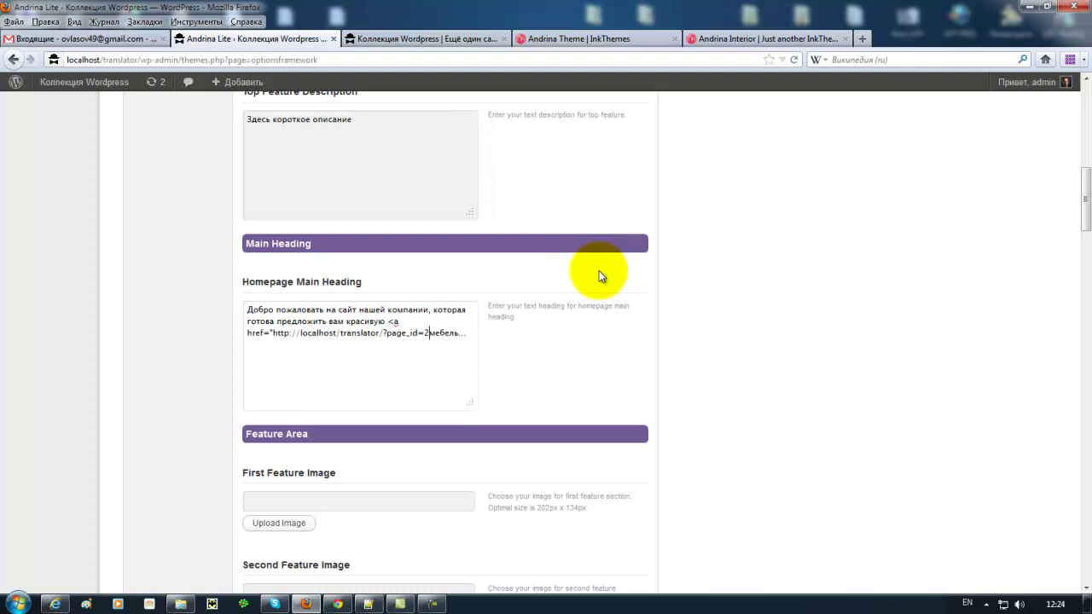
pyautogui.write('">')
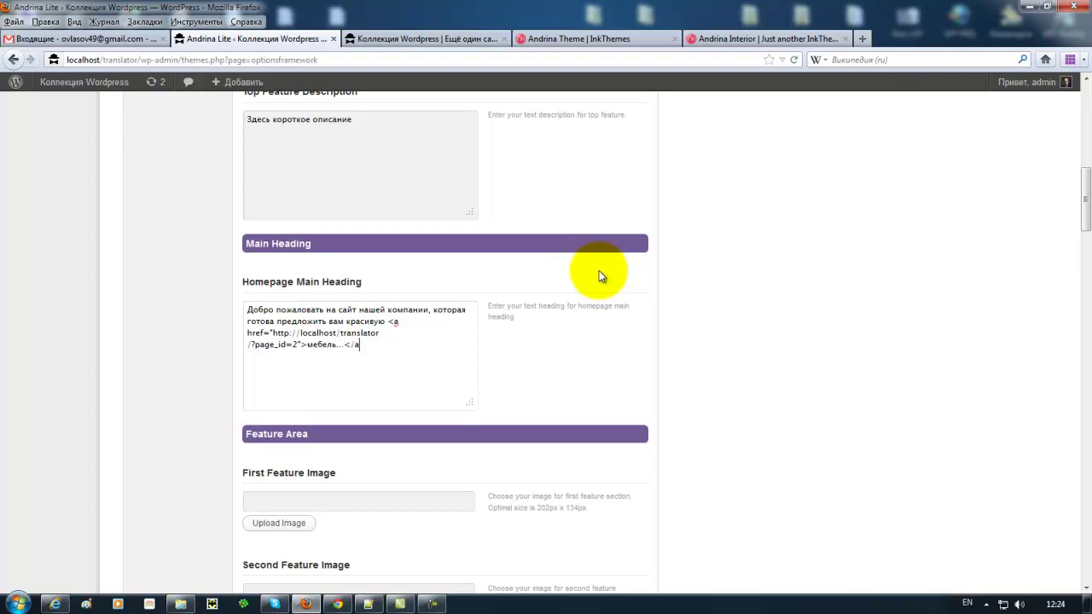
# Save all theme option changes and reload the localhost/translator homepage.
pyautogui.moveTo(1082, 195); pyautogui.dragTo(1081, 550)
pyautogui.click(602, 526)
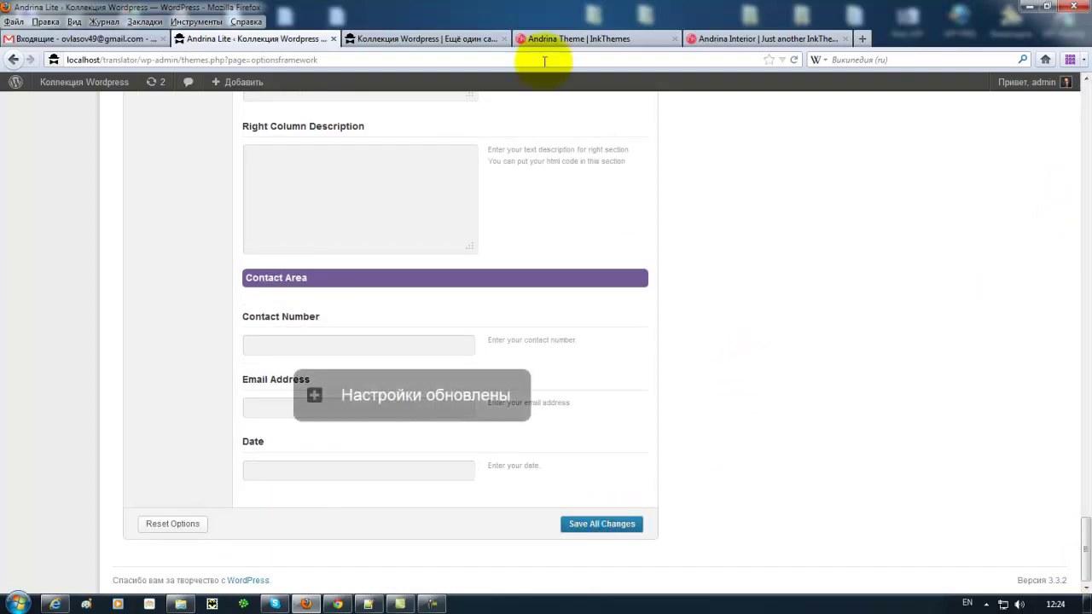
pyautogui.click(461, 40)
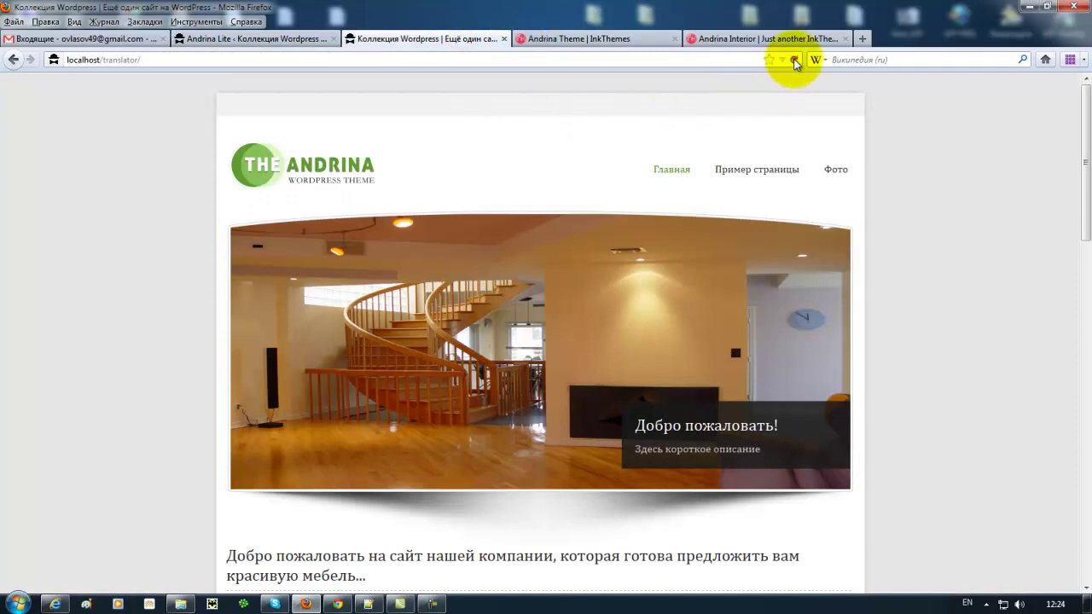
pyautogui.click(793, 60)
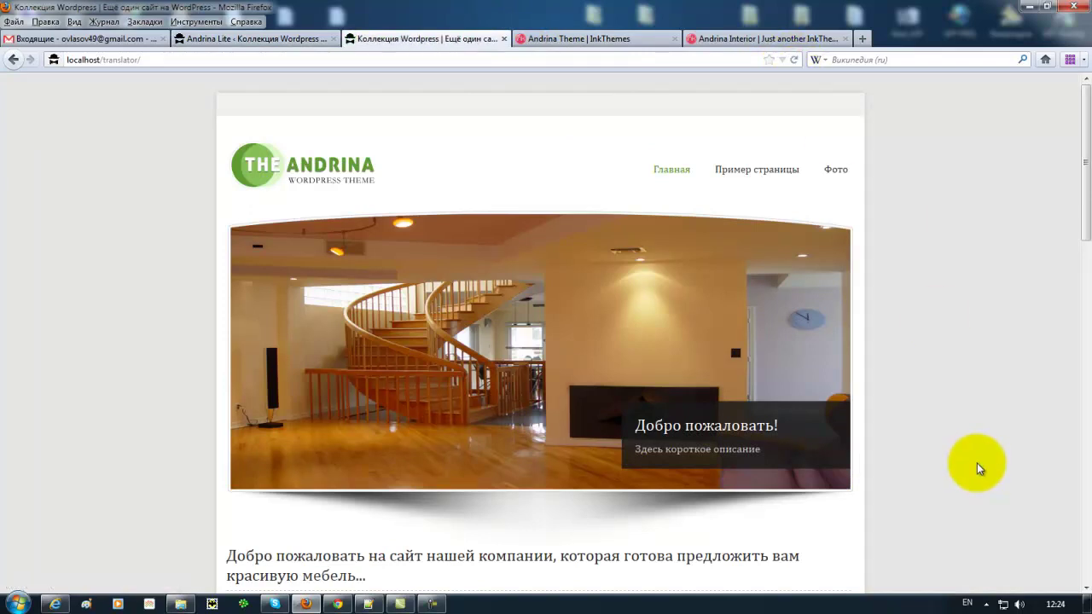
# Test the "мебель..." link in the homepage's main heading and return to the homepage.
pyautogui.scroll(-5, 978, 468)
pyautogui.click(332, 266)
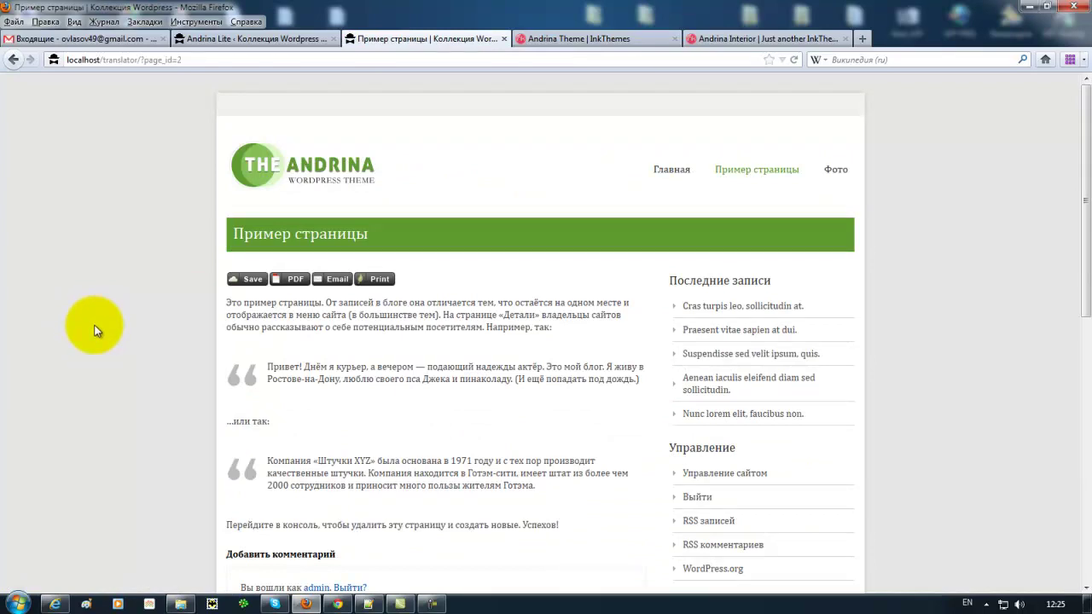
pyautogui.click(13, 60)
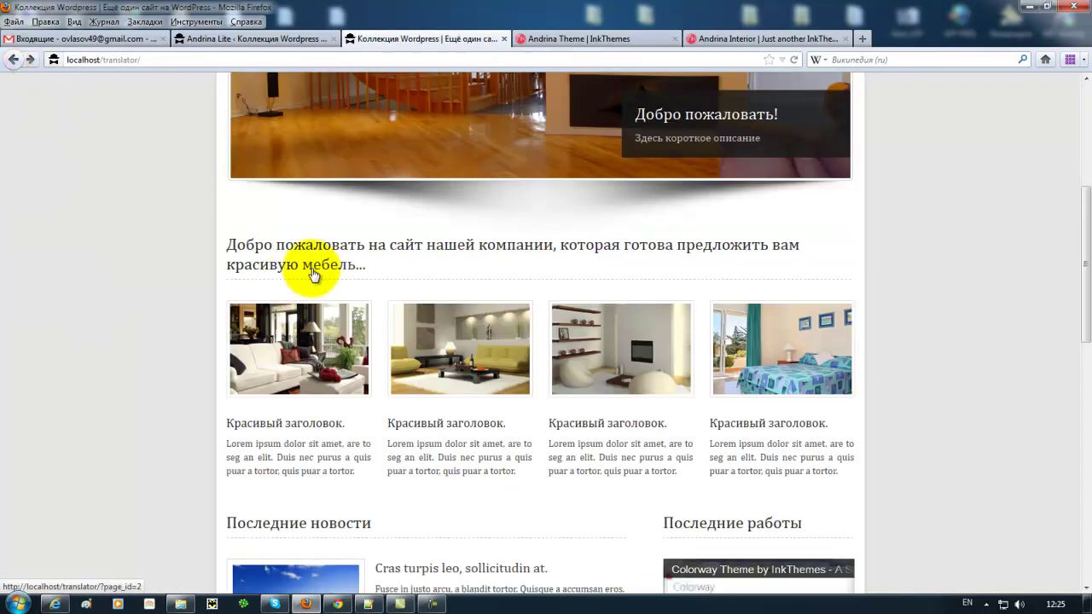
pyautogui.click(134, 336)
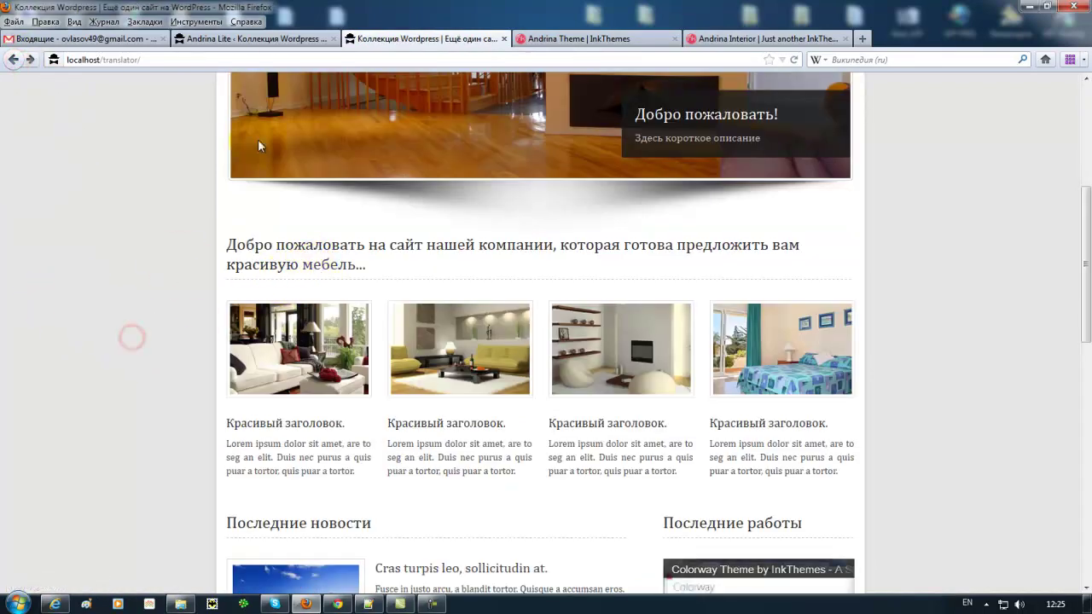
# Examine the Feature Area settings for the four feature images and their optimal sizes in the theme options.
pyautogui.click(287, 46)
pyautogui.scroll(10, 885, 426)
pyautogui.scroll(15, 885, 426)
pyautogui.scroll(5, 888, 421)
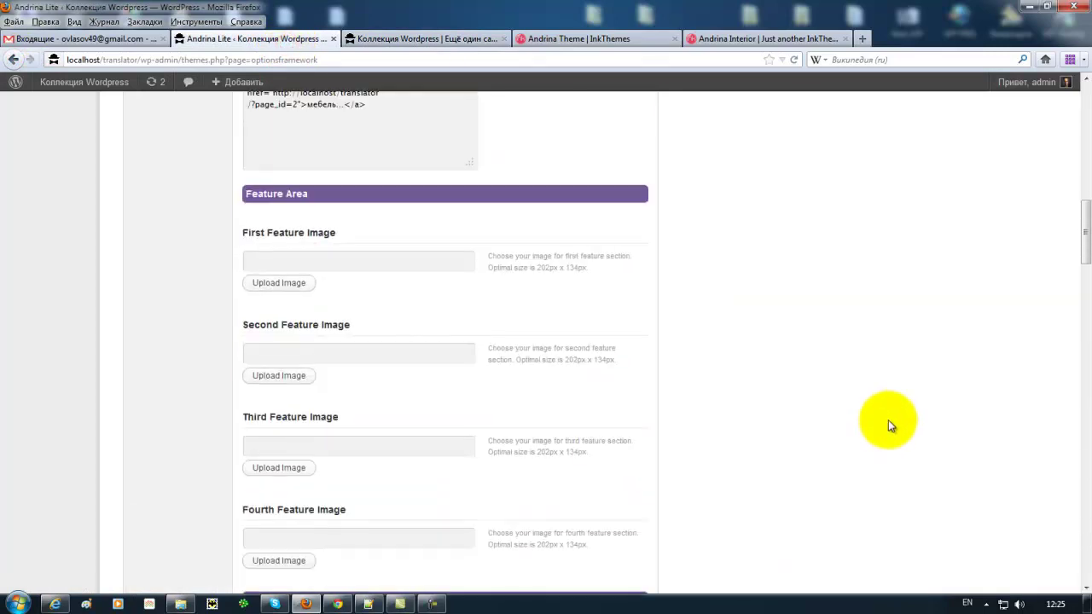
pyautogui.scroll(-5, 884, 420)
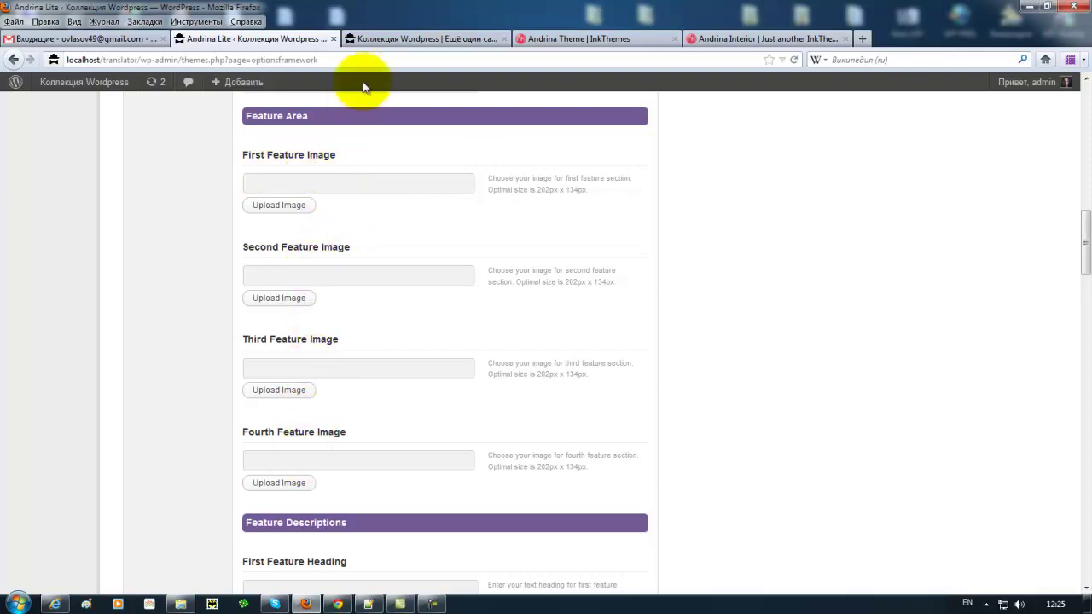
# Upload 234x140-1 from the Интерьер folder as the First Feature Image in the theme options.
pyautogui.click(376, 39)
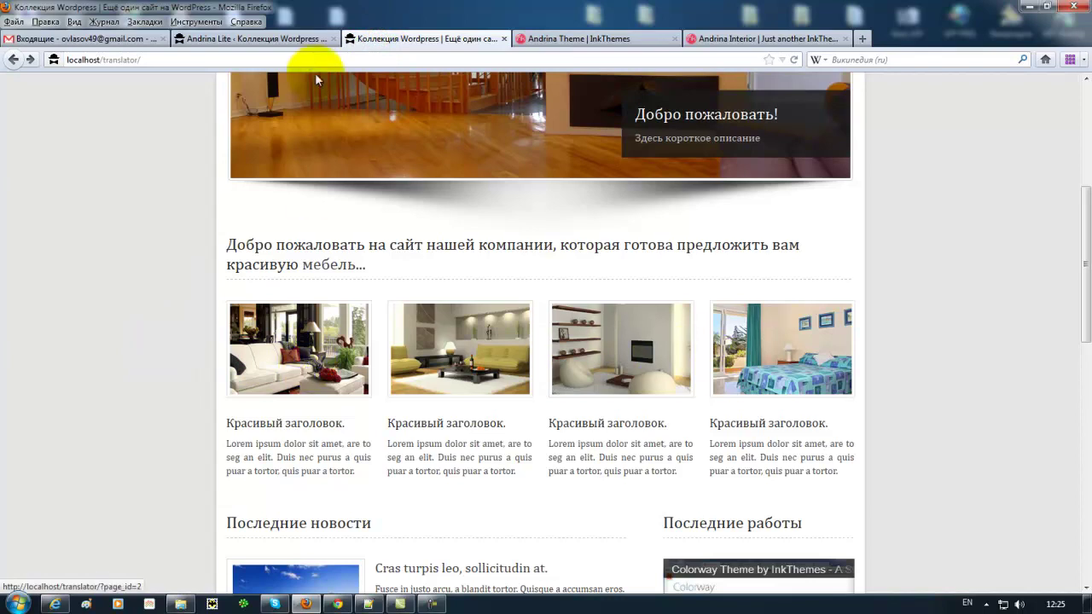
pyautogui.click(305, 39)
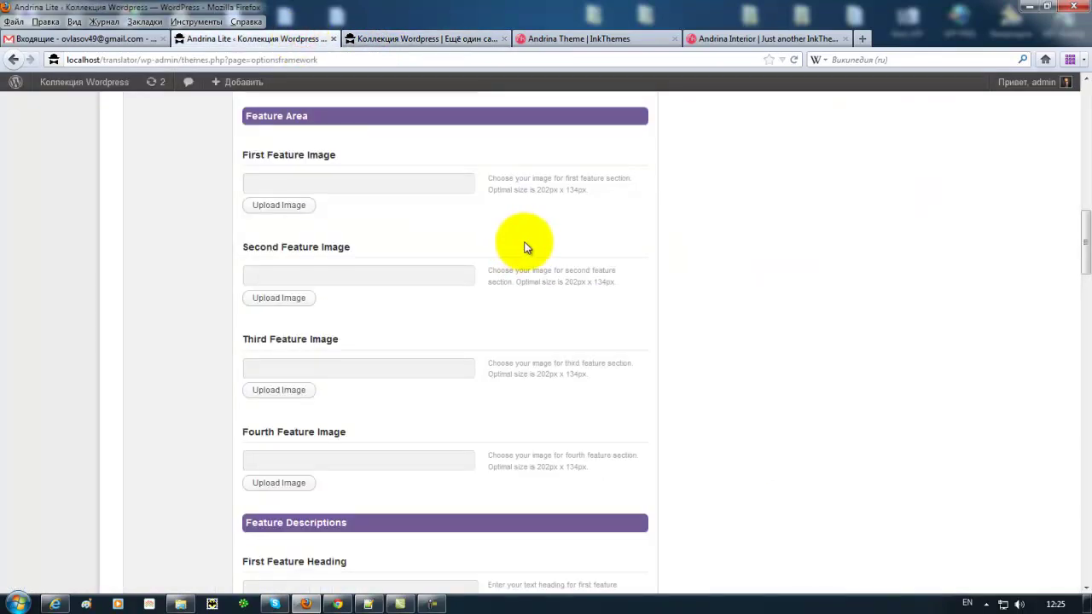
pyautogui.moveTo(539, 191); pyautogui.dragTo(570, 214)
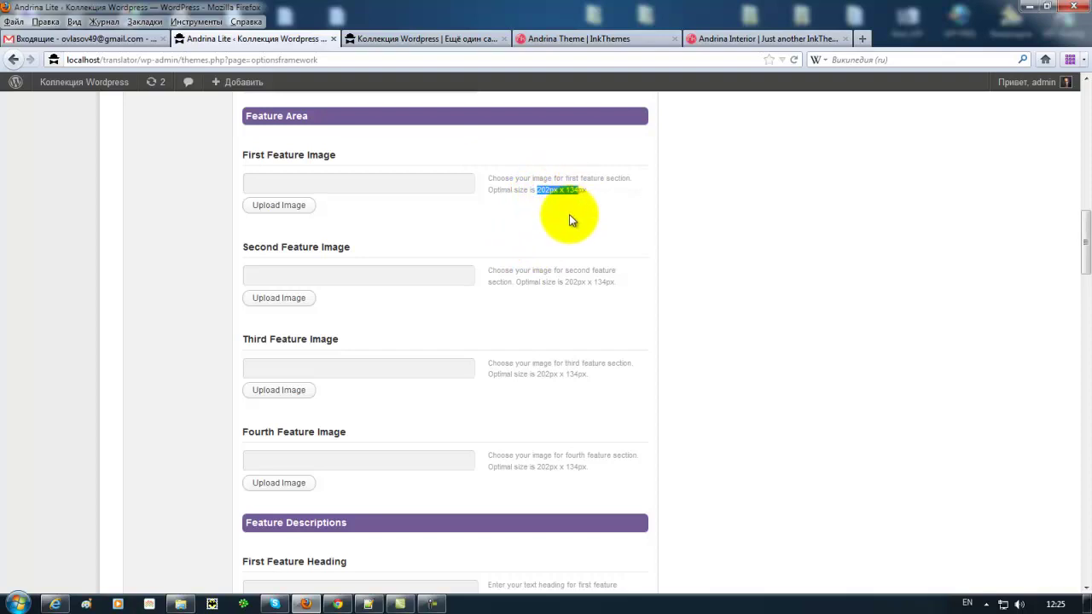
pyautogui.click(275, 206)
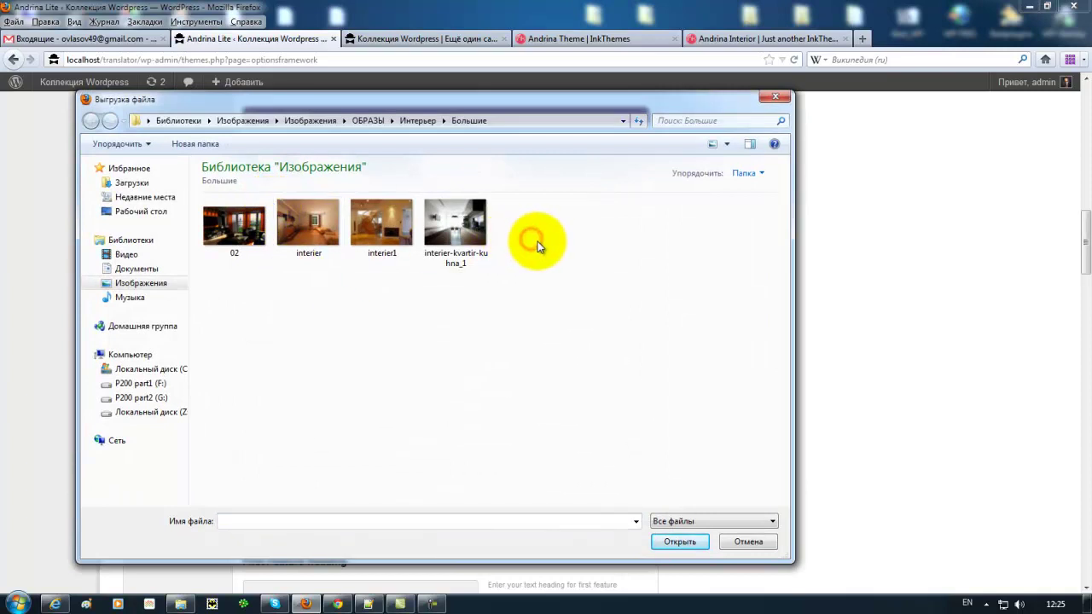
pyautogui.press('BackSpace')
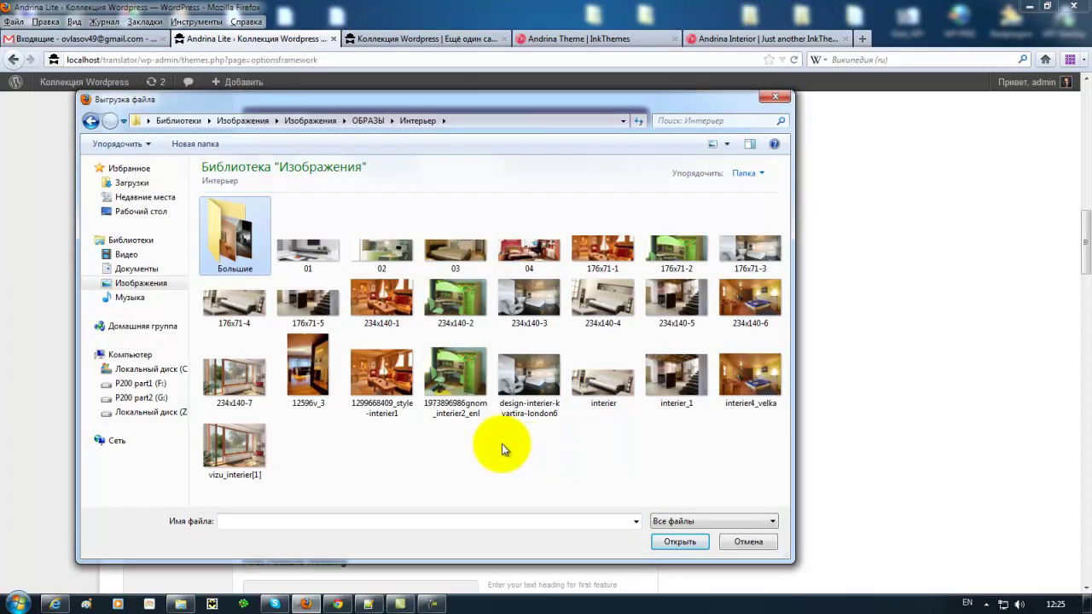
pyautogui.click(382, 307)
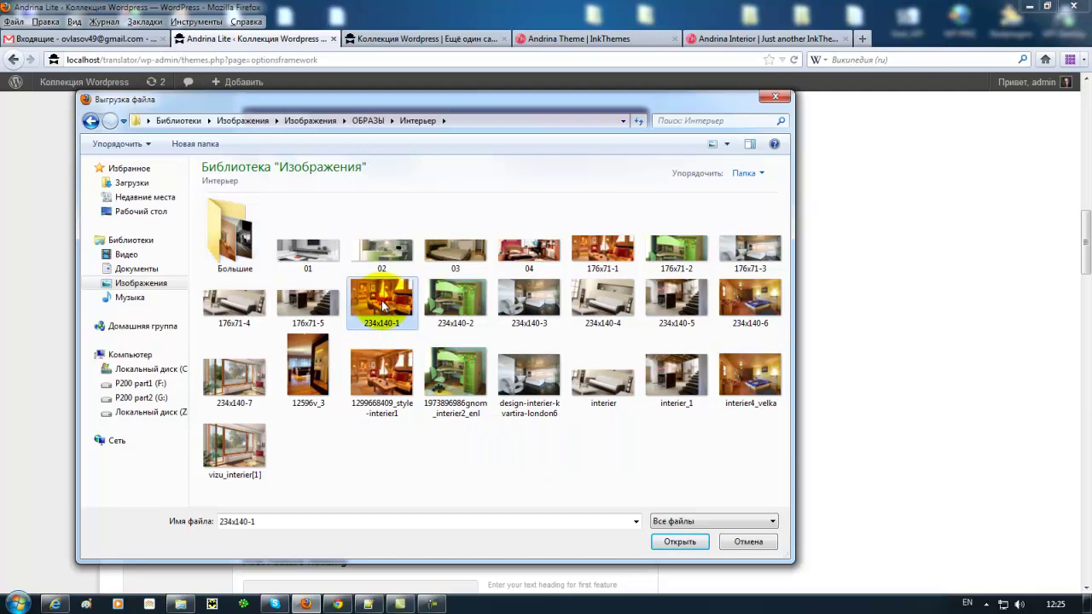
pyautogui.click(679, 542)
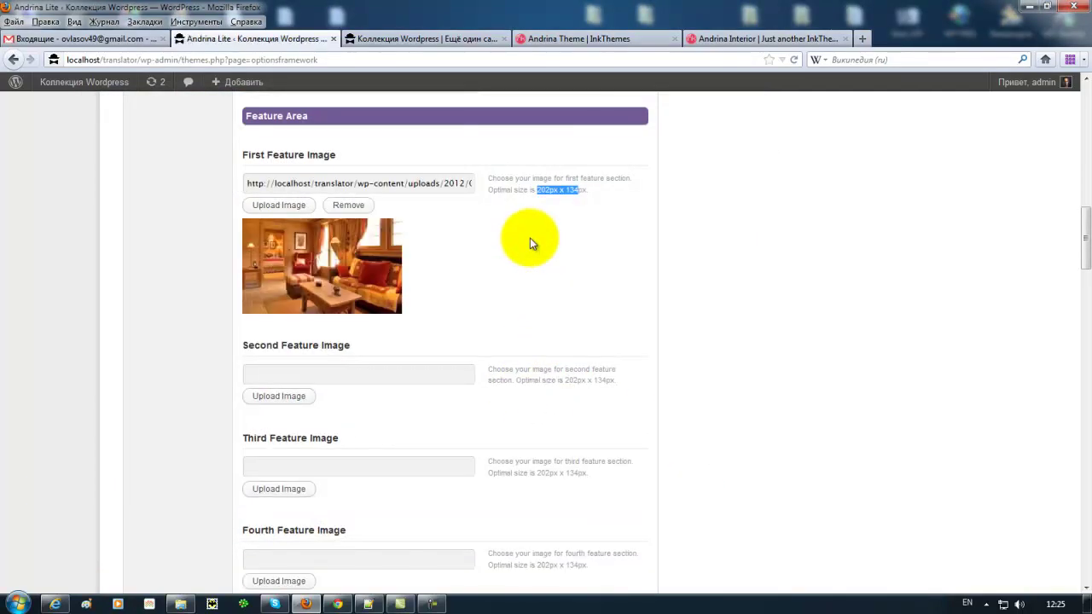
# Save all theme option changes and reload the homepage to check the first feature image.
pyautogui.moveTo(1086, 238); pyautogui.dragTo(1077, 577)
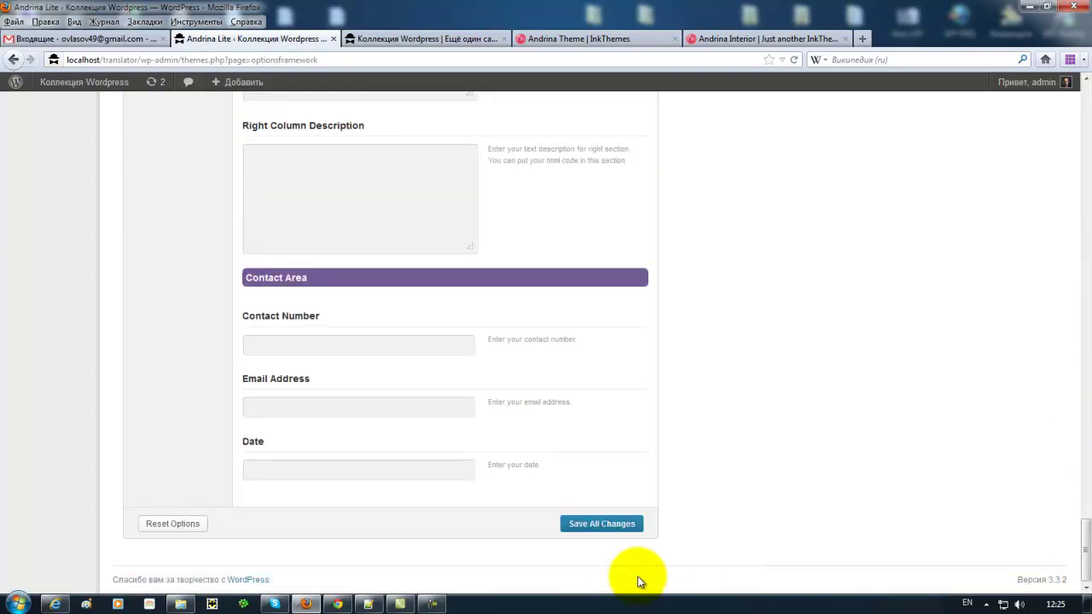
pyautogui.click(611, 525)
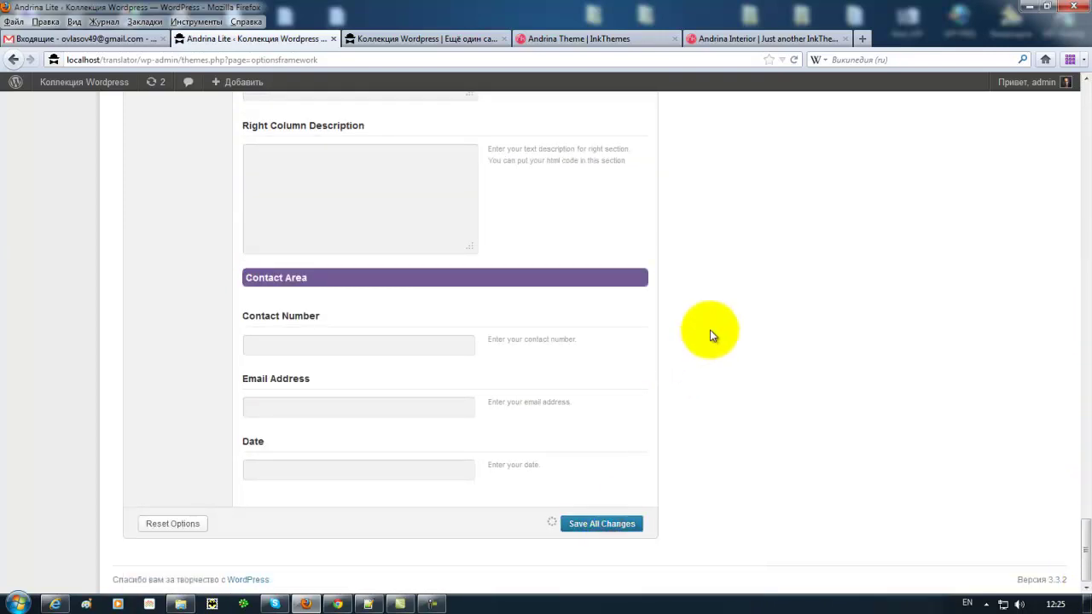
pyautogui.click(469, 39)
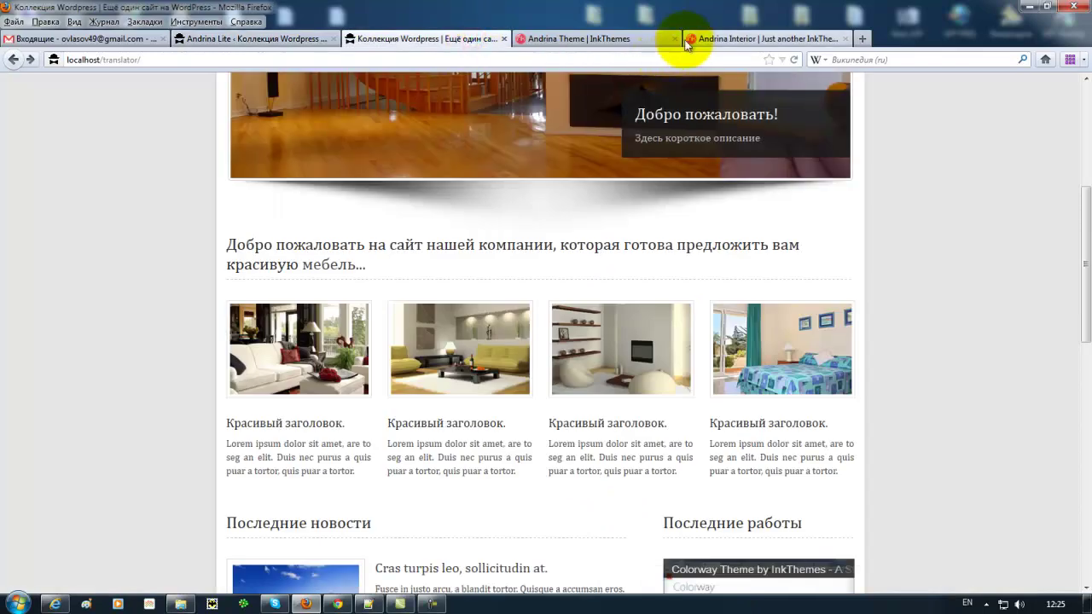
pyautogui.click(793, 60)
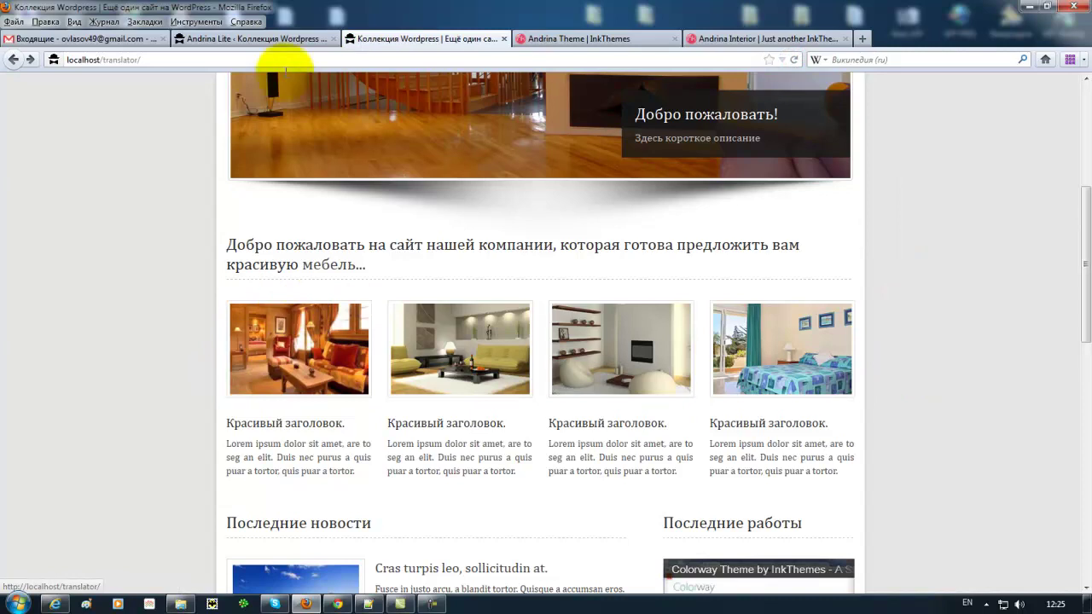
# Examine the Feature Area and the first feature's heading, description and link URL fields under Feature Descriptions.
pyautogui.click(271, 38)
pyautogui.scroll(15, 729, 492)
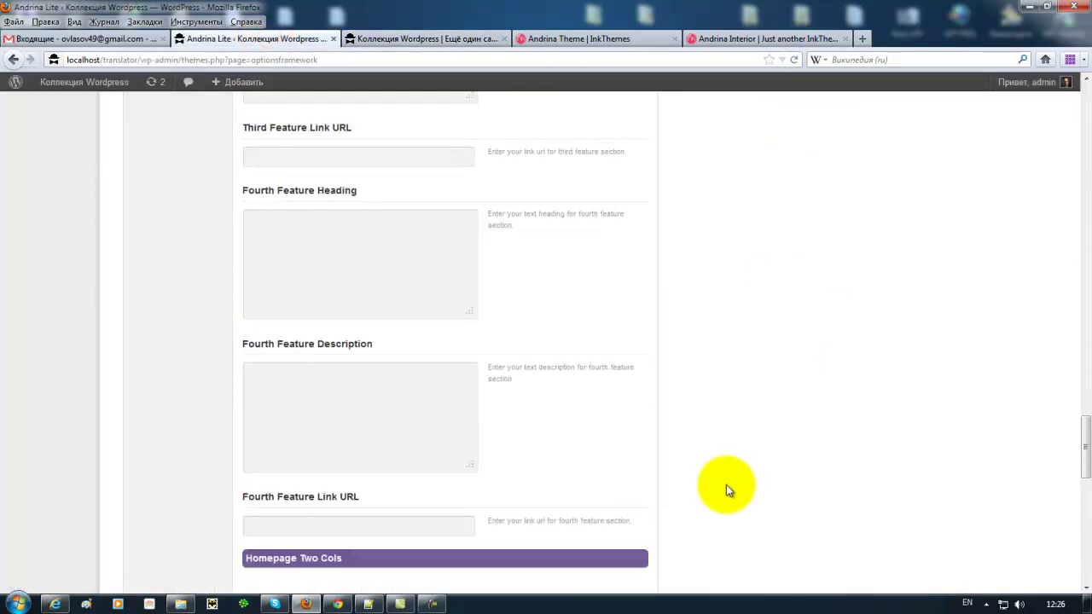
pyautogui.scroll(5, 729, 485)
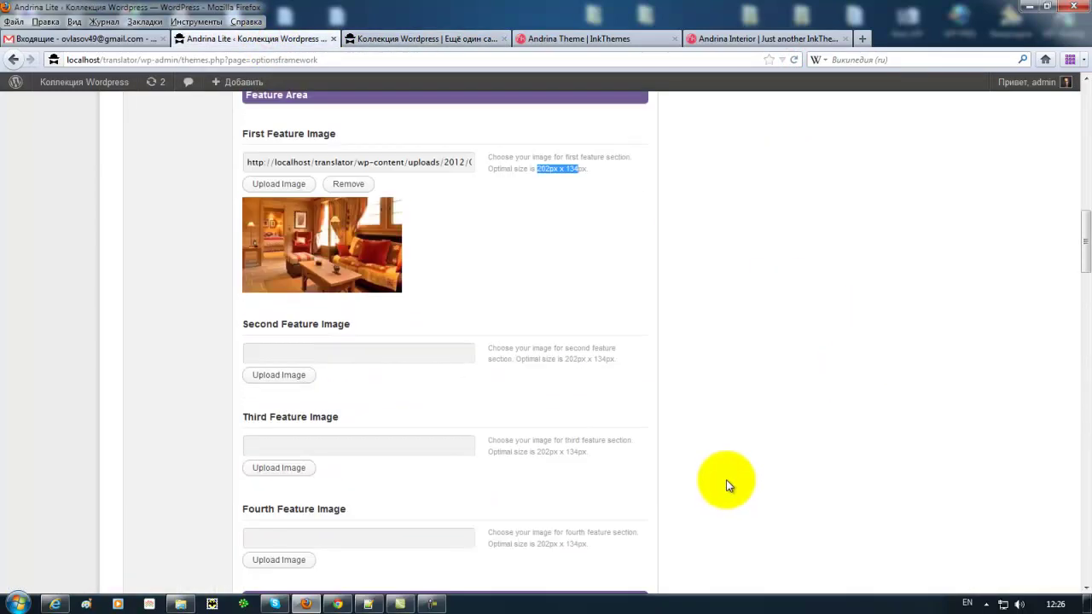
pyautogui.scroll(-5, 727, 482)
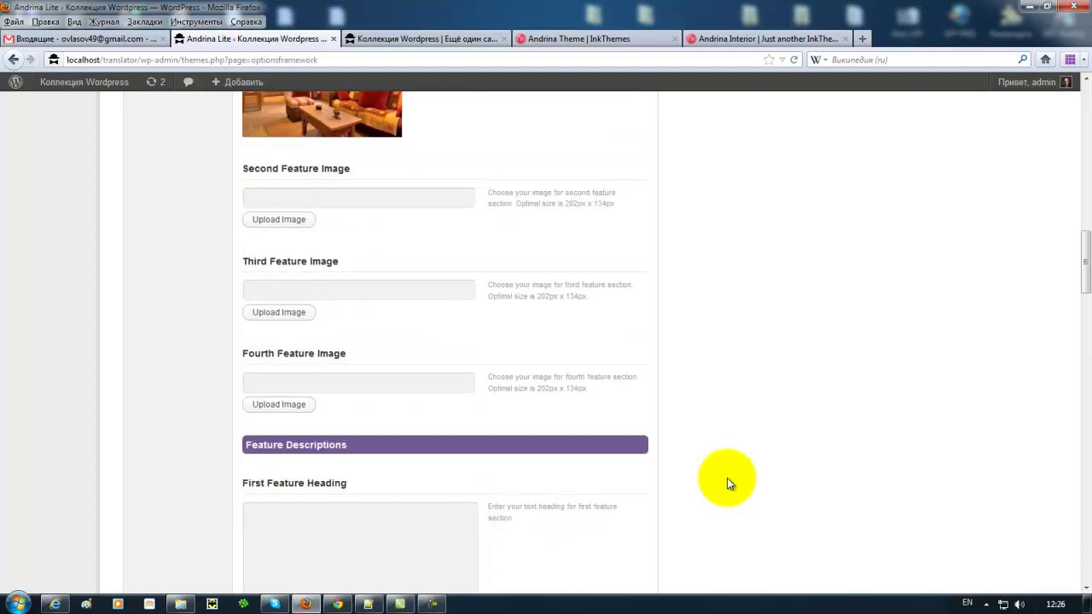
pyautogui.scroll(3, 728, 481)
pyautogui.scroll(-6, 728, 482)
pyautogui.scroll(-2, 726, 483)
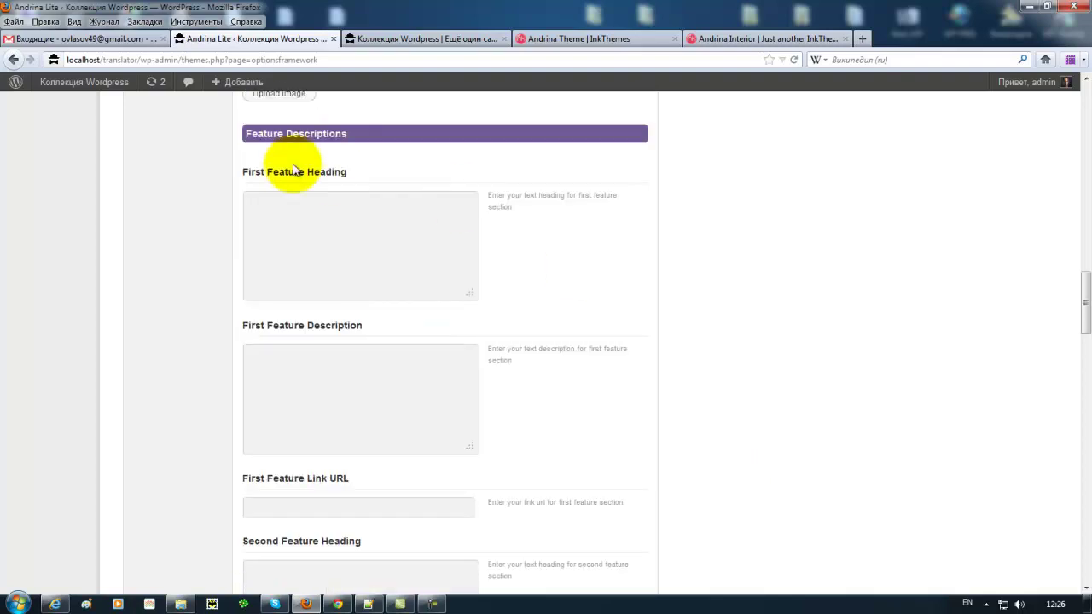
pyautogui.click(317, 201)
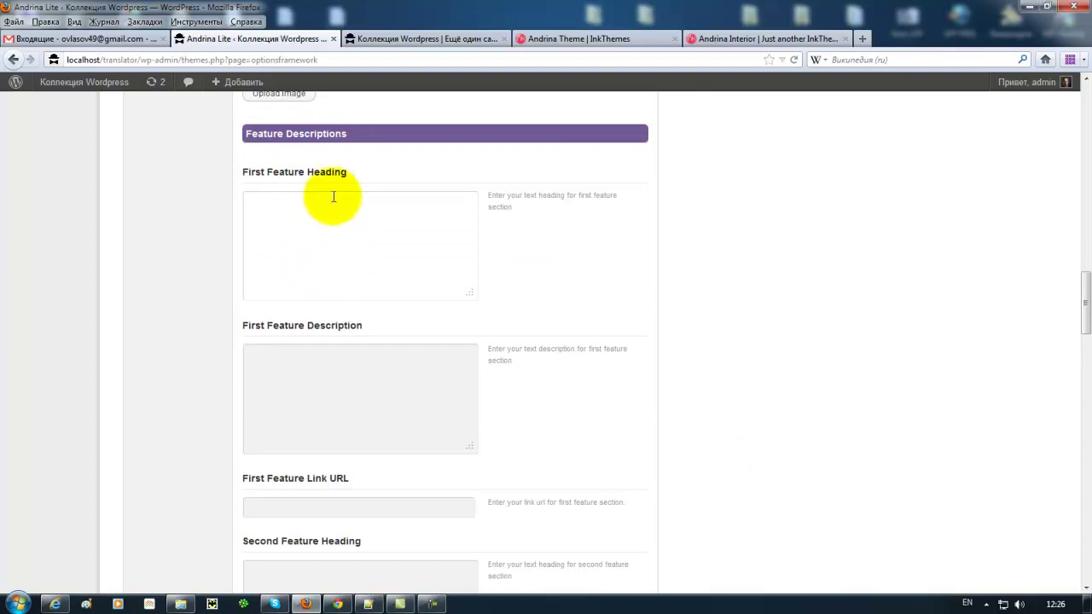
pyautogui.click(353, 359)
pyautogui.click(357, 509)
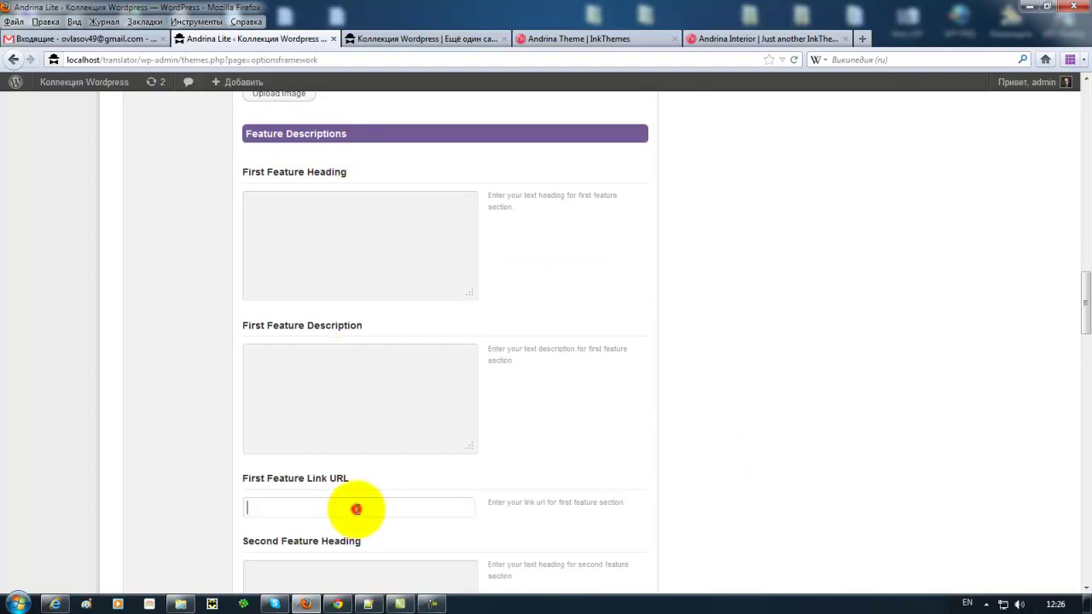
# Enter "Заголовок для 1-го изображения" as First Feature Heading and "Описание для первой секции. Примерно 20 слов в секции." as First Feature Description.
pyautogui.click(332, 200)
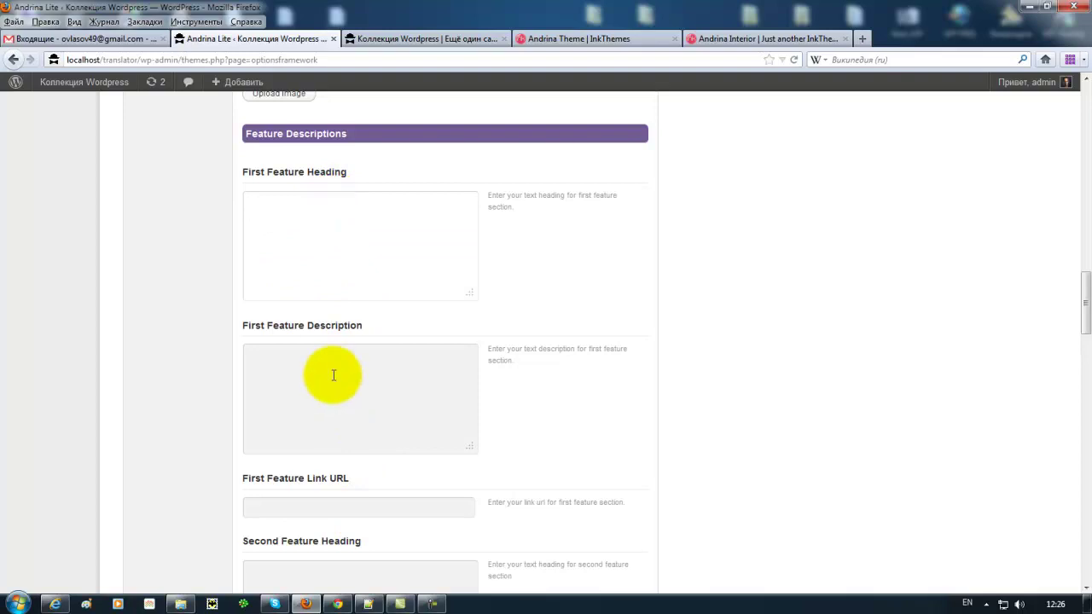
pyautogui.click(408, 40)
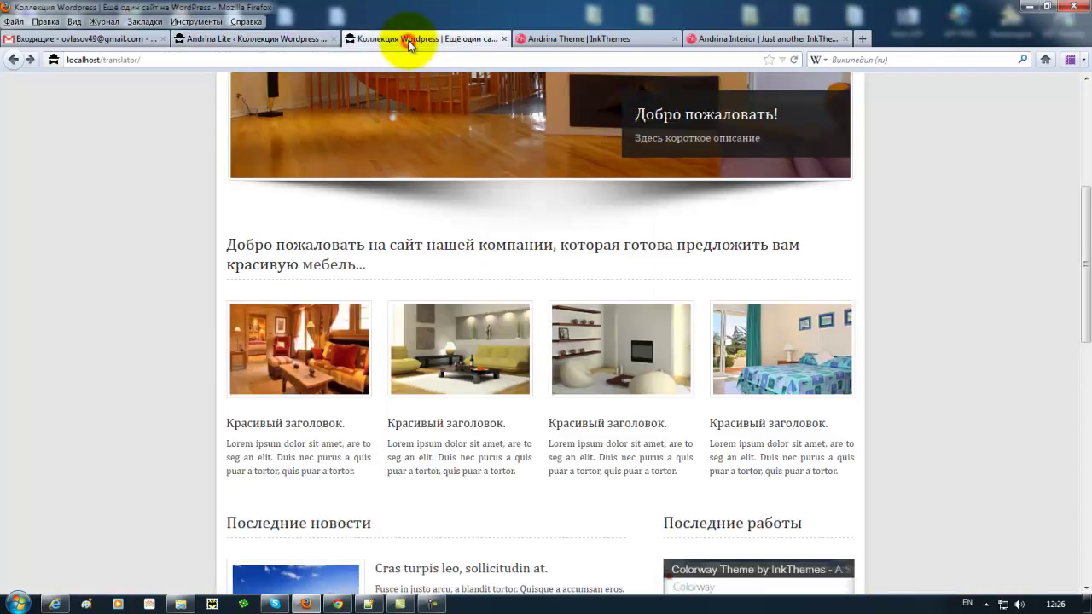
pyautogui.moveTo(227, 422); pyautogui.dragTo(366, 470)
pyautogui.click(360, 474)
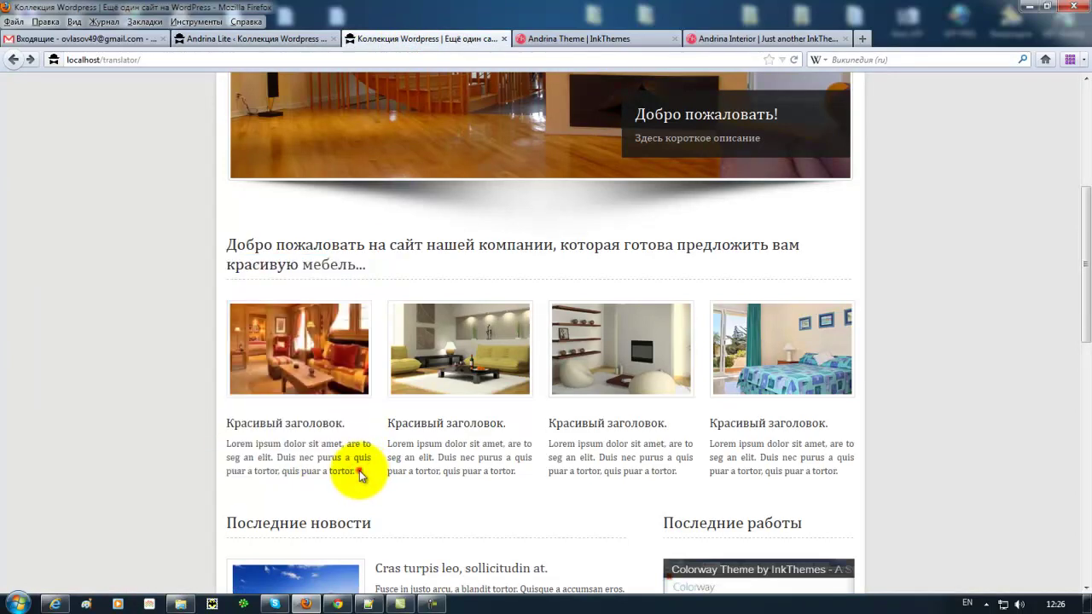
pyautogui.click(276, 41)
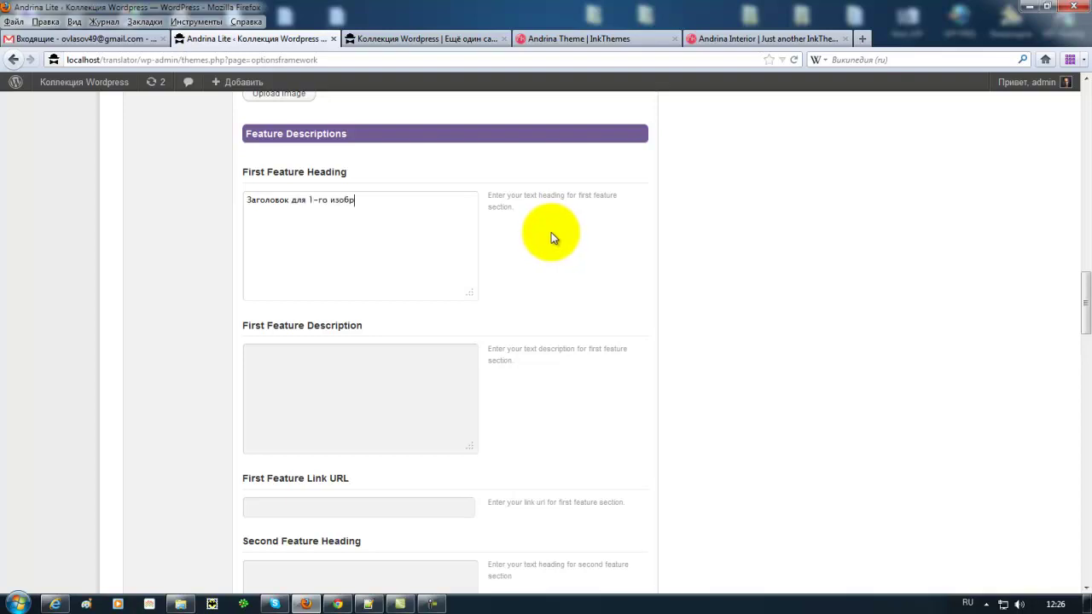
pyautogui.write('ния')
pyautogui.press('Tab')
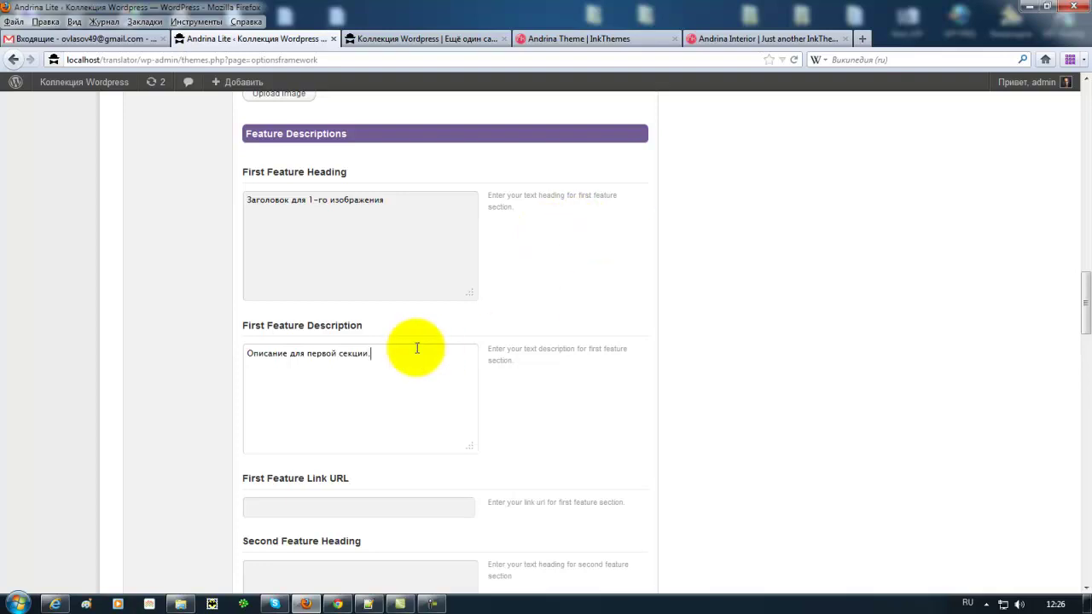
pyautogui.click(388, 40)
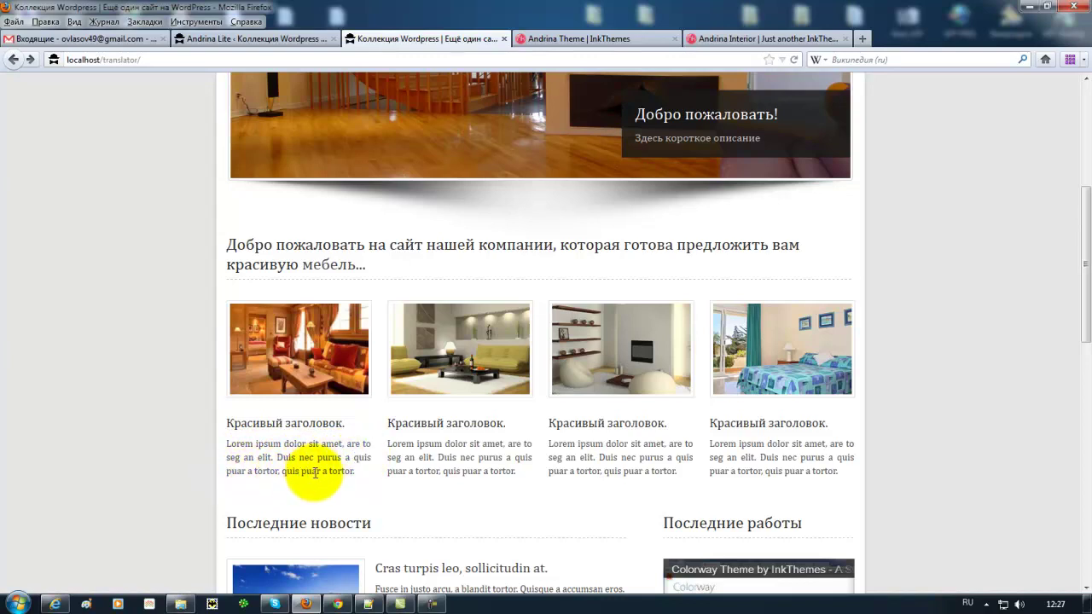
pyautogui.click(260, 39)
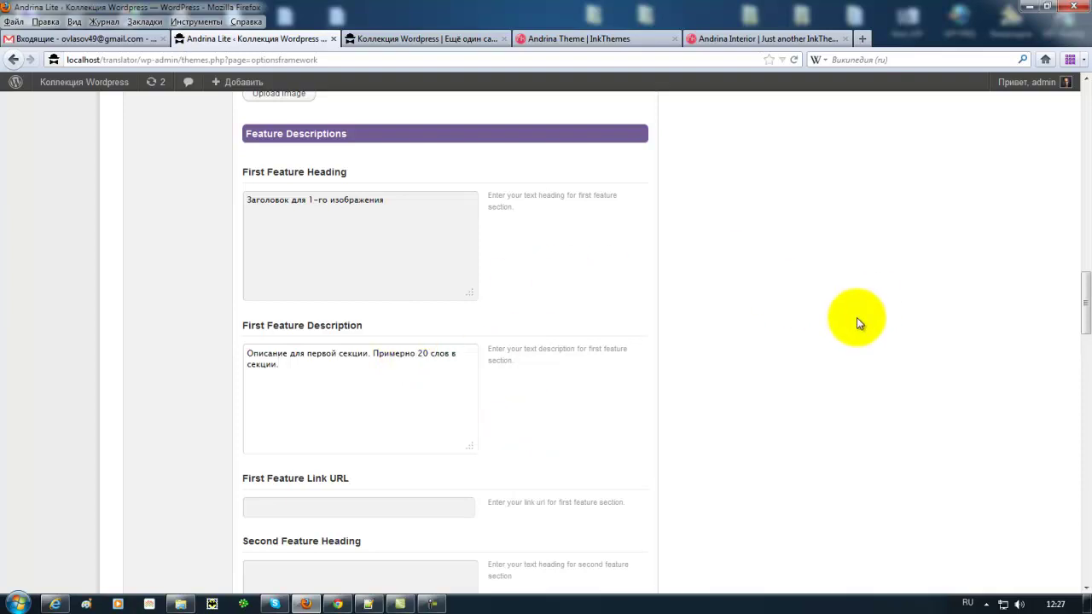
# Save the first feature's heading and description, and reload the homepage to check them.
pyautogui.moveTo(1081, 288); pyautogui.dragTo(1080, 578)
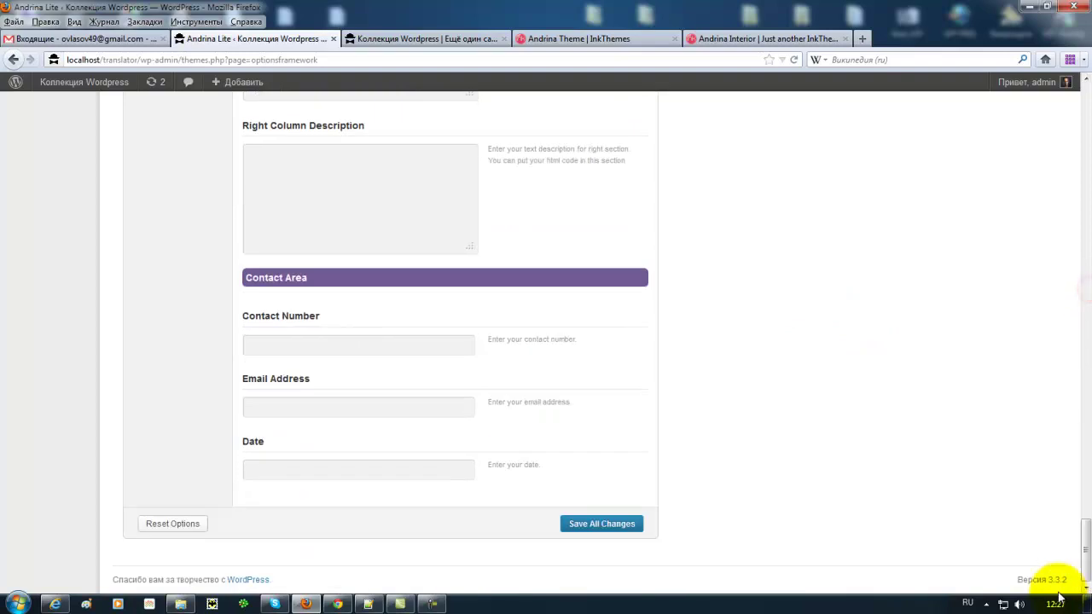
pyautogui.click(594, 525)
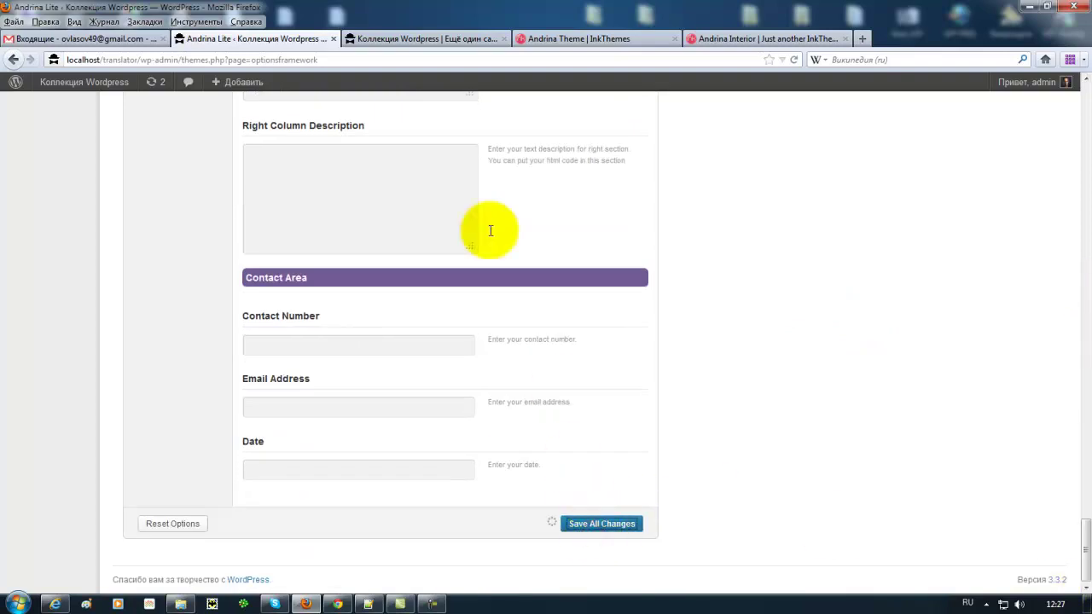
pyautogui.click(417, 40)
pyautogui.click(793, 60)
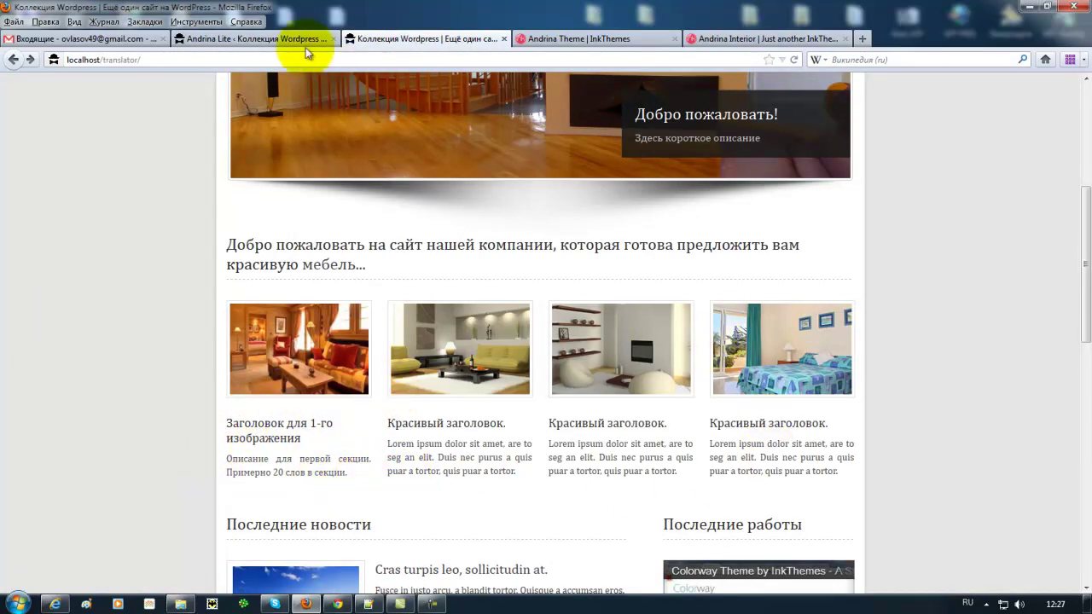
# Open First Feature Link URL for editing and check where the first feature image links on the homepage.
pyautogui.click(285, 39)
pyautogui.moveTo(1085, 552); pyautogui.dragTo(1072, 316)
pyautogui.click(391, 389)
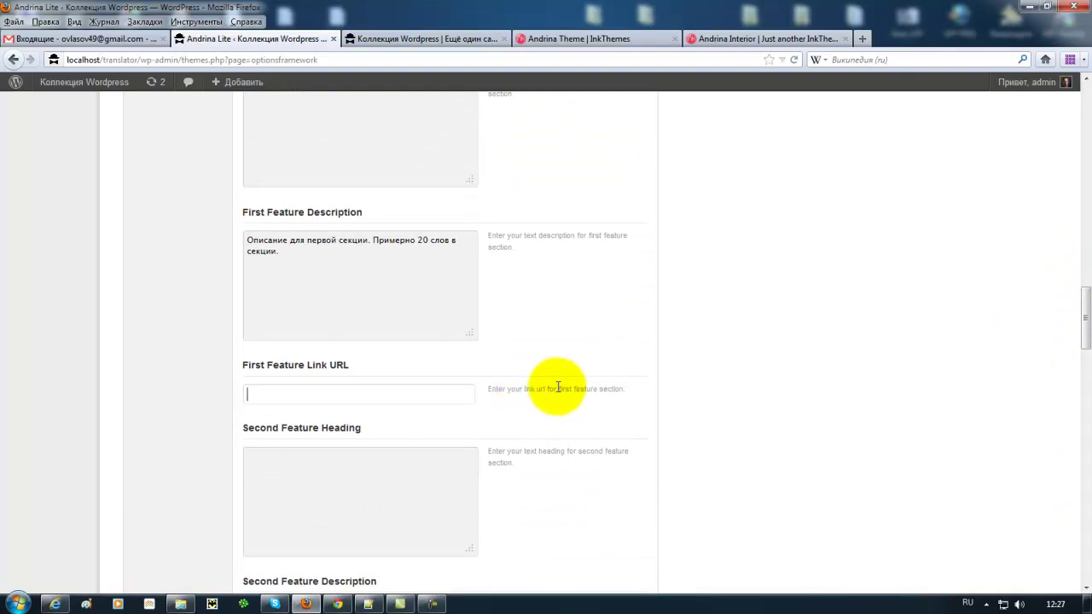
pyautogui.click(406, 38)
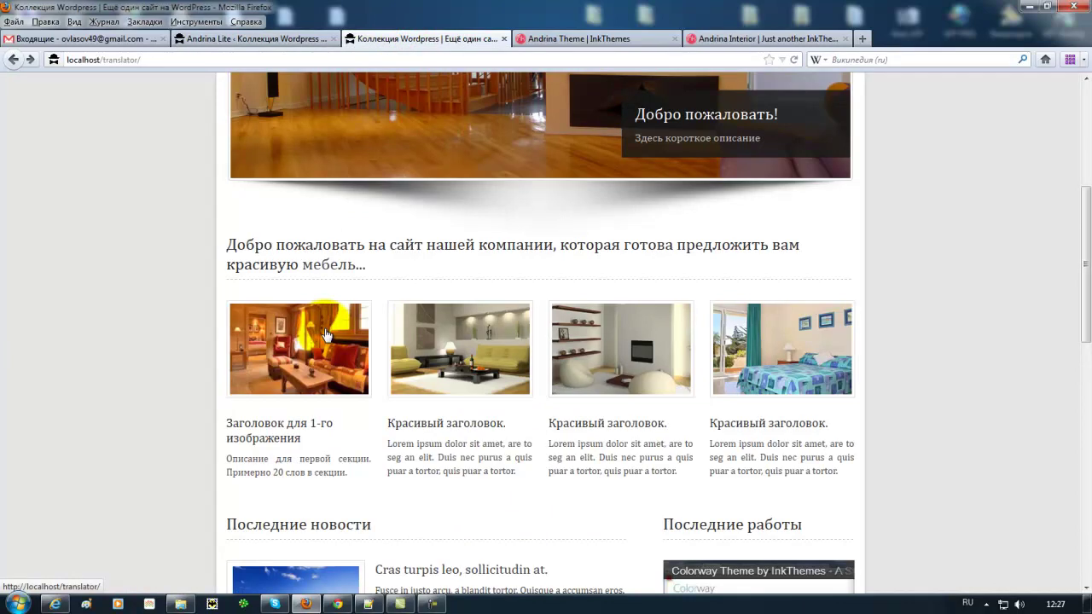
pyautogui.click(278, 38)
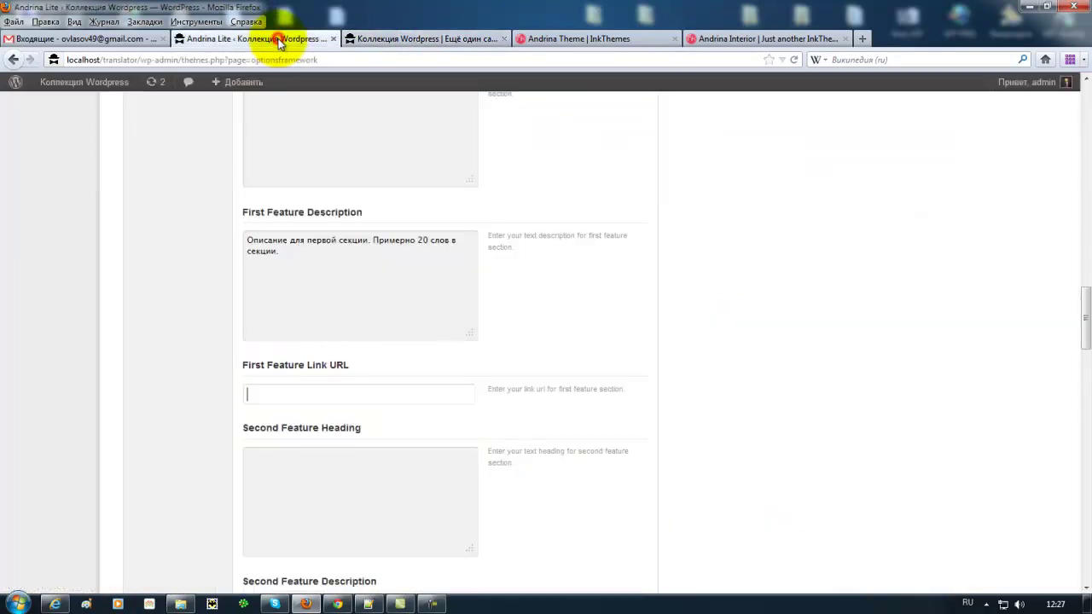
pyautogui.click(621, 39)
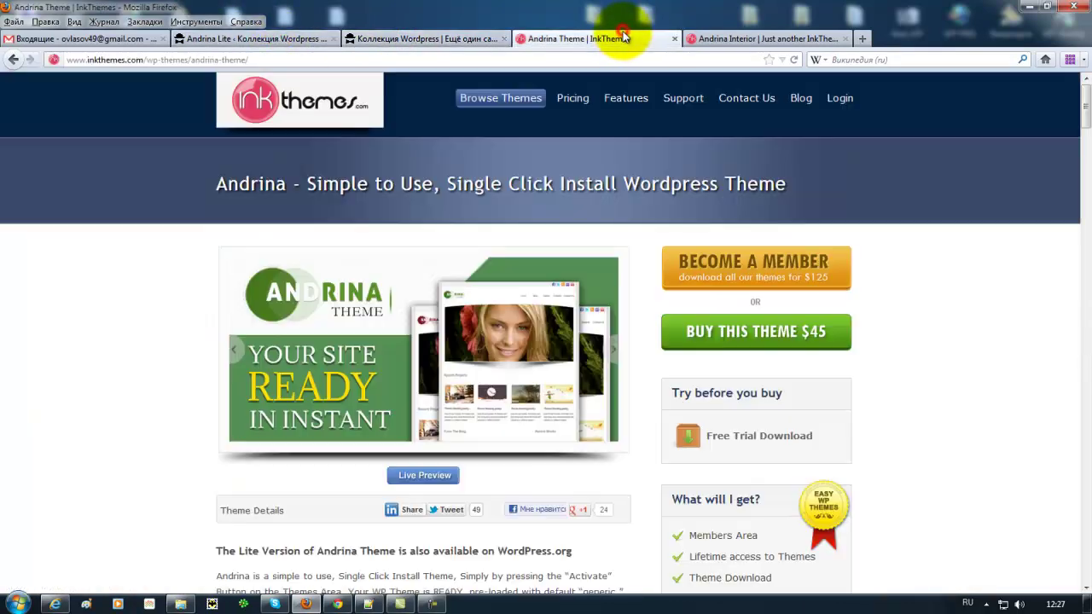
pyautogui.click(401, 35)
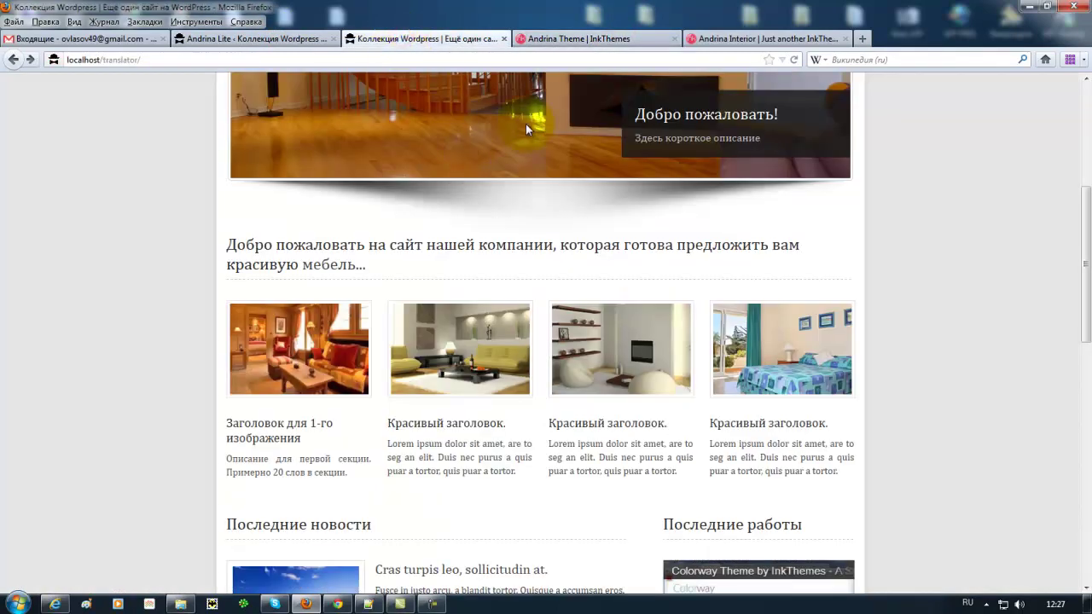
pyautogui.scroll(5, 907, 304)
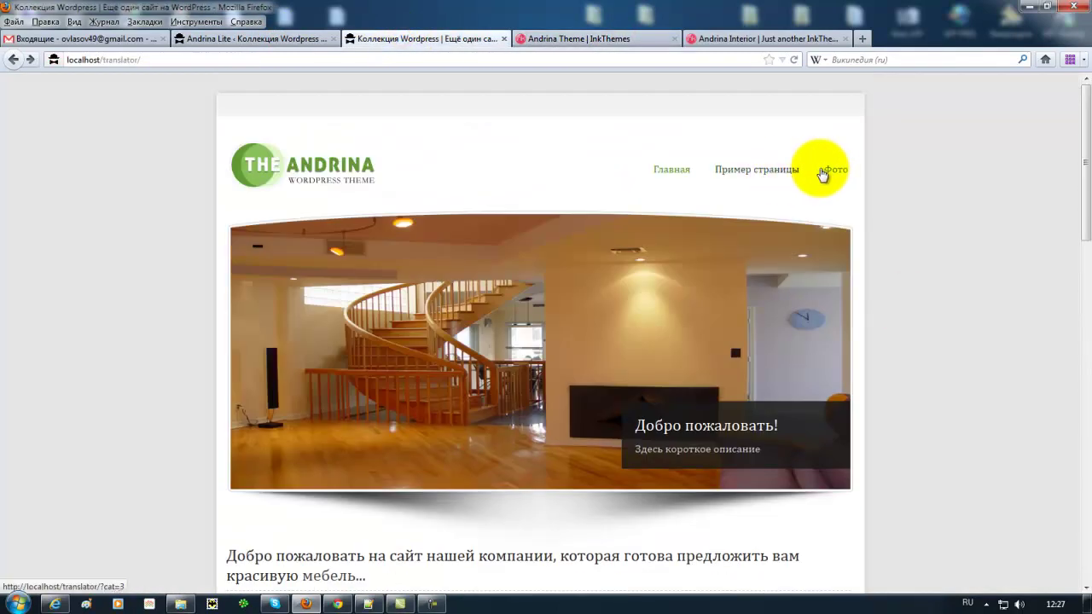
pyautogui.rightClick(827, 174)
pyautogui.click(857, 259)
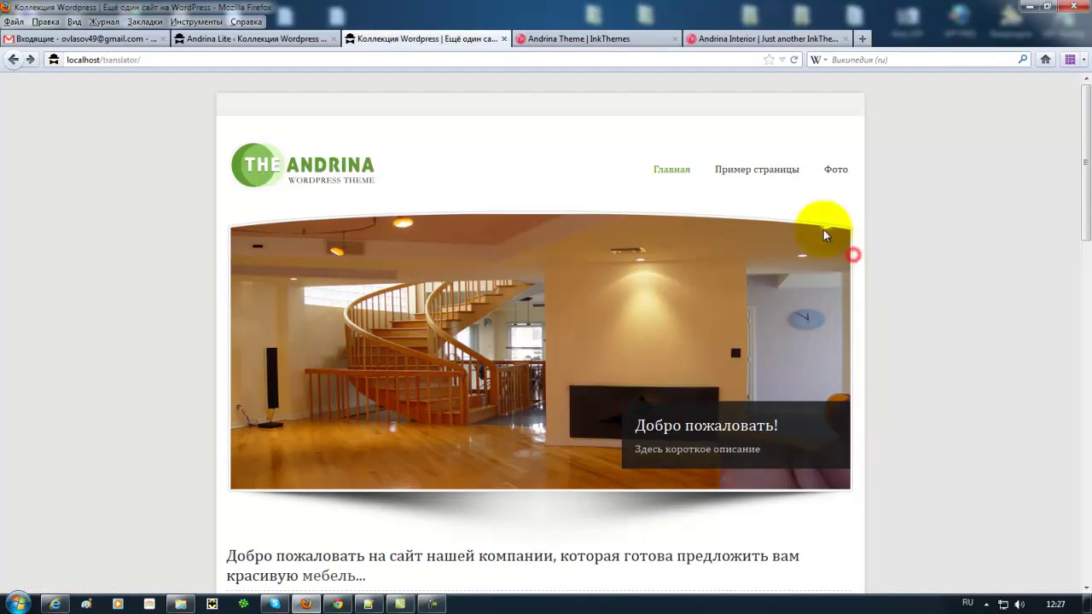
pyautogui.click(256, 41)
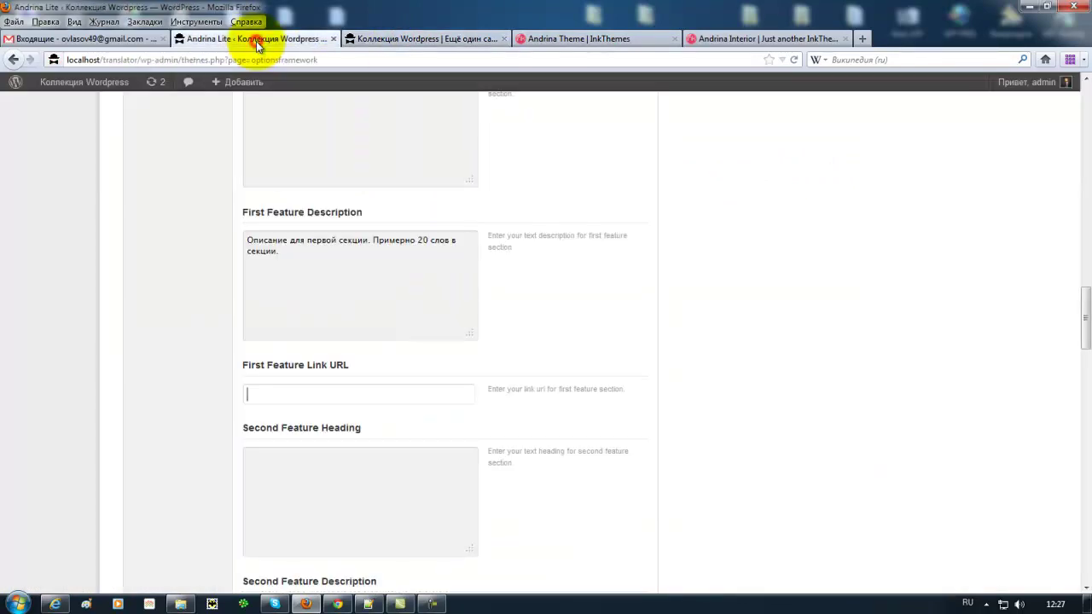
pyautogui.rightClick(264, 392)
pyautogui.click(282, 453)
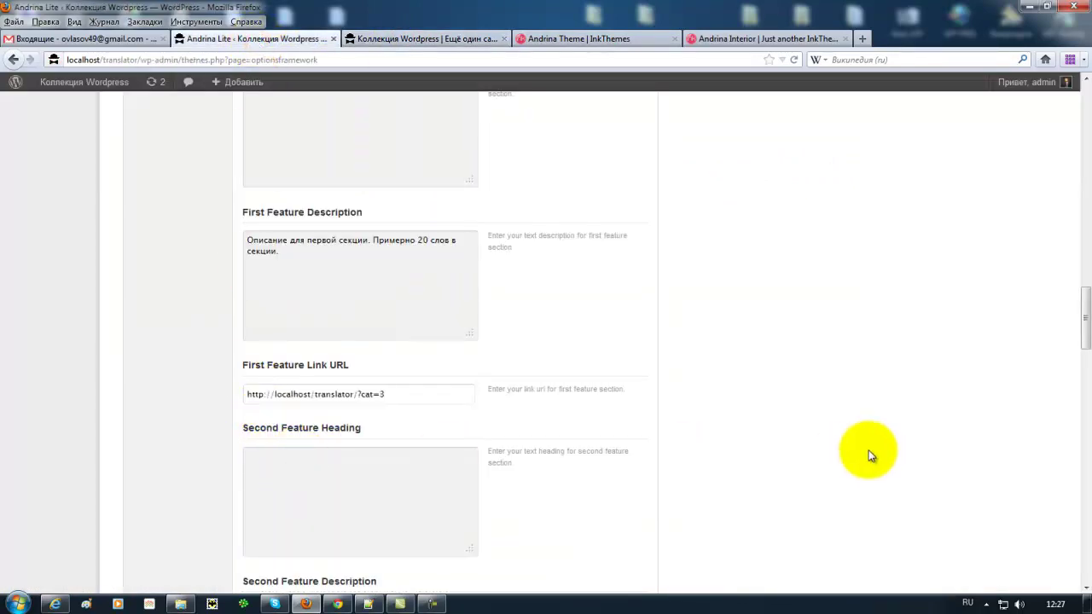
# Save the first feature's link, reload the homepage and test where the first feature image leads, then return to the homepage.
pyautogui.scroll(-5, 867, 452)
pyautogui.scroll(-10, 867, 449)
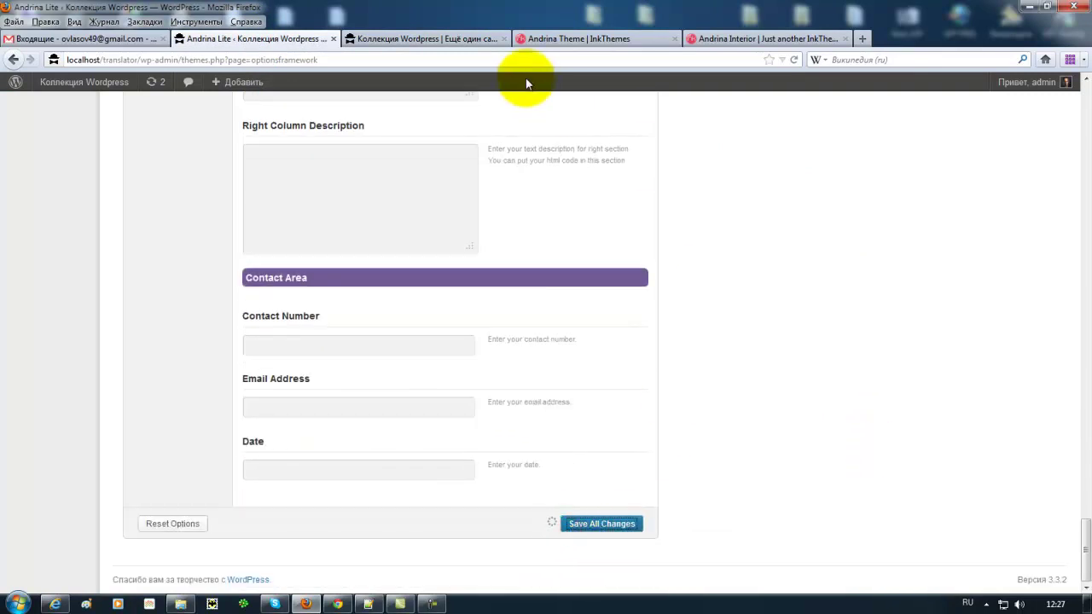
pyautogui.click(469, 41)
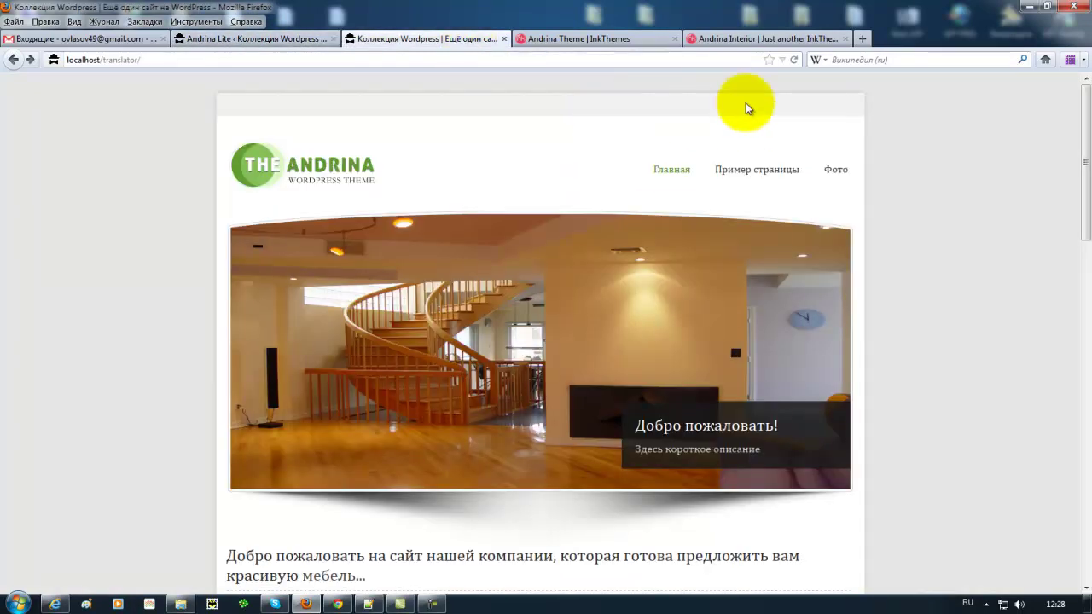
pyautogui.click(793, 59)
pyautogui.scroll(-7, 939, 378)
pyautogui.scroll(3, 361, 342)
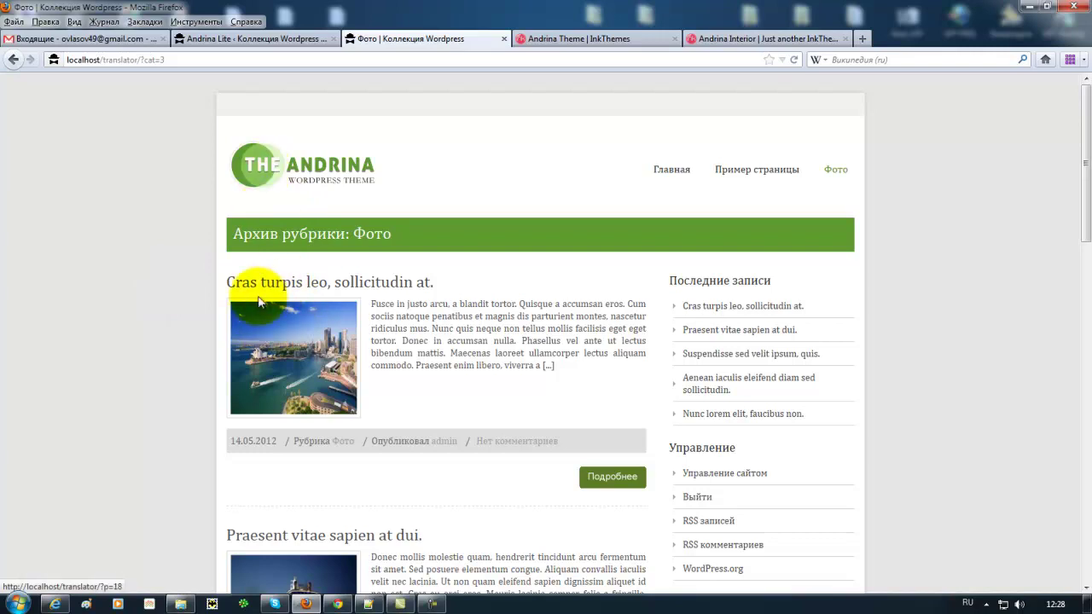
pyautogui.click(14, 60)
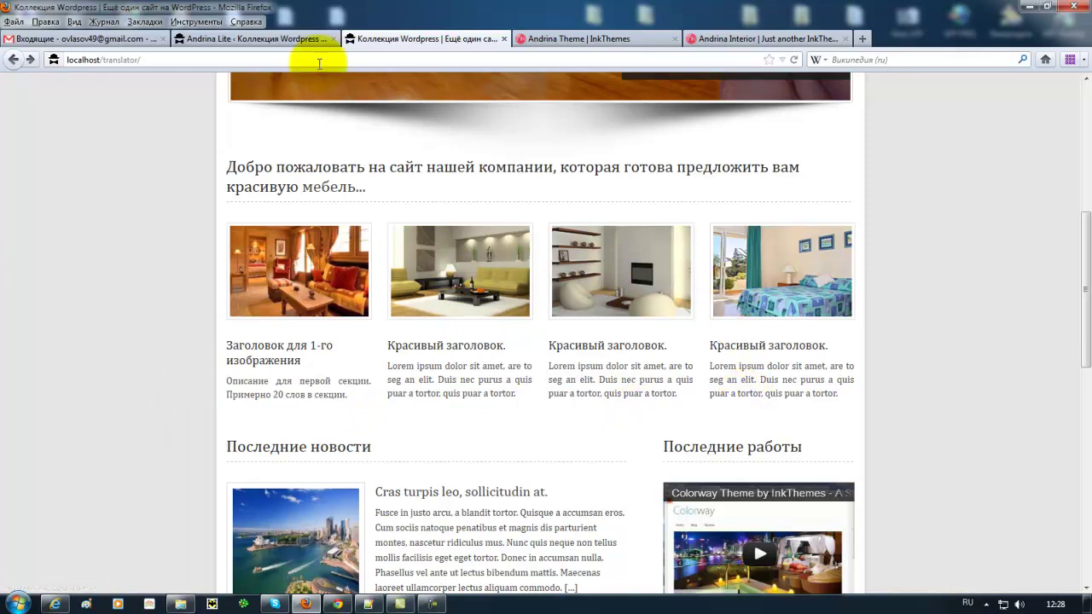
# Examine the heading, description and link URL fields for the second, third and fourth features in the theme options.
pyautogui.click(255, 43)
pyautogui.scroll(10, 164, 306)
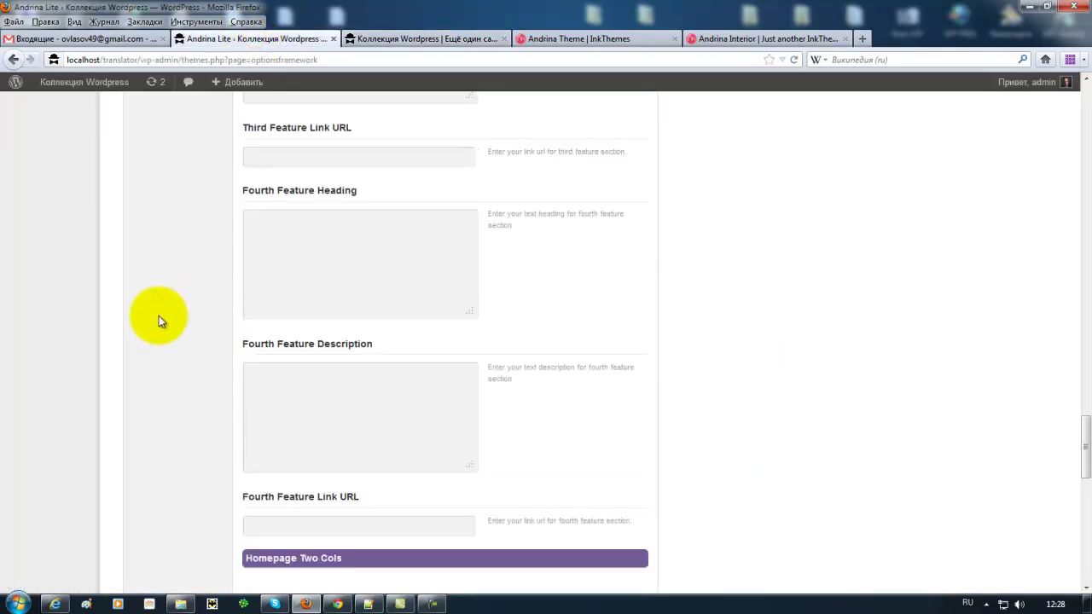
pyautogui.scroll(9, 159, 310)
pyautogui.scroll(-4, 160, 307)
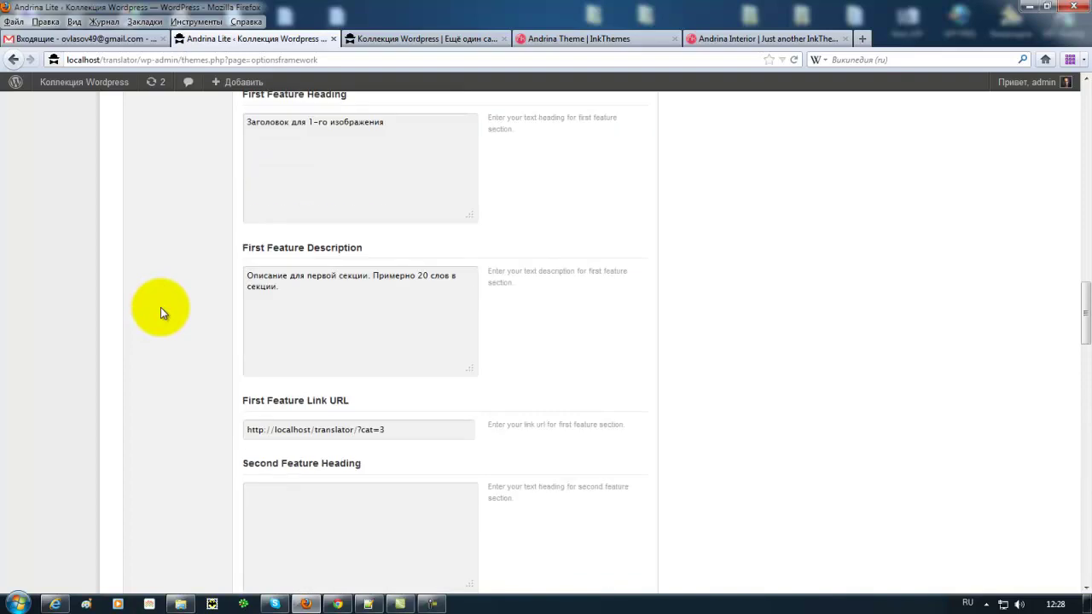
pyautogui.scroll(-5, 184, 324)
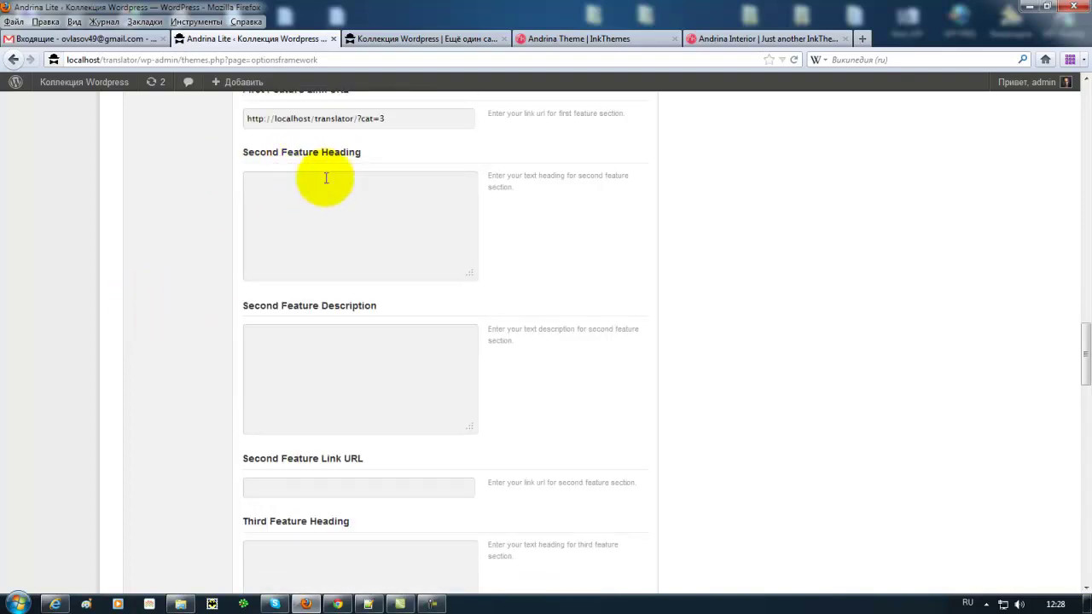
pyautogui.click(321, 185)
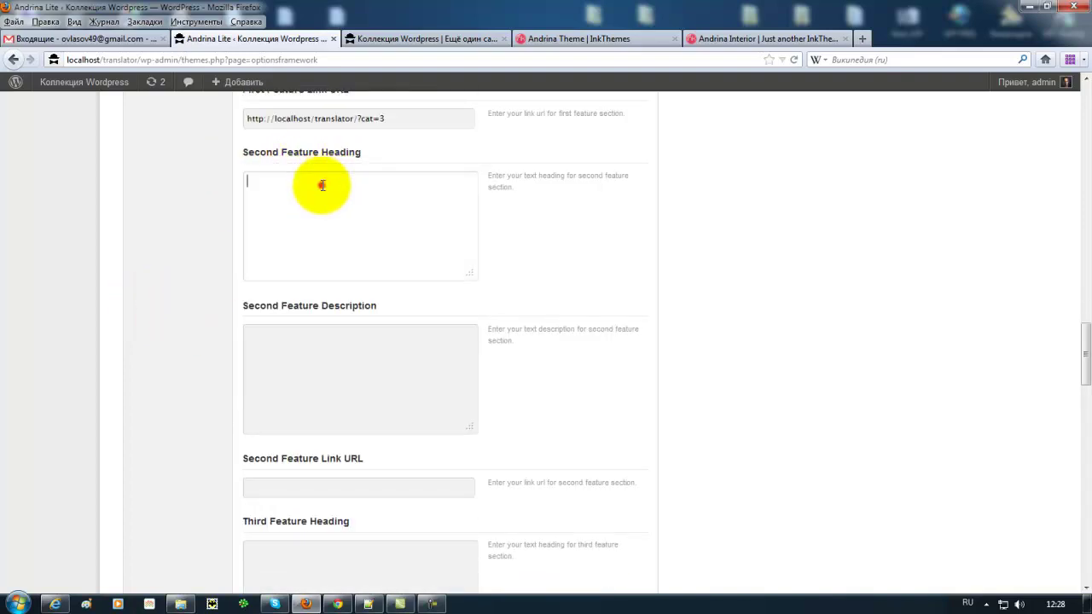
pyautogui.click(320, 337)
pyautogui.scroll(-3, 322, 375)
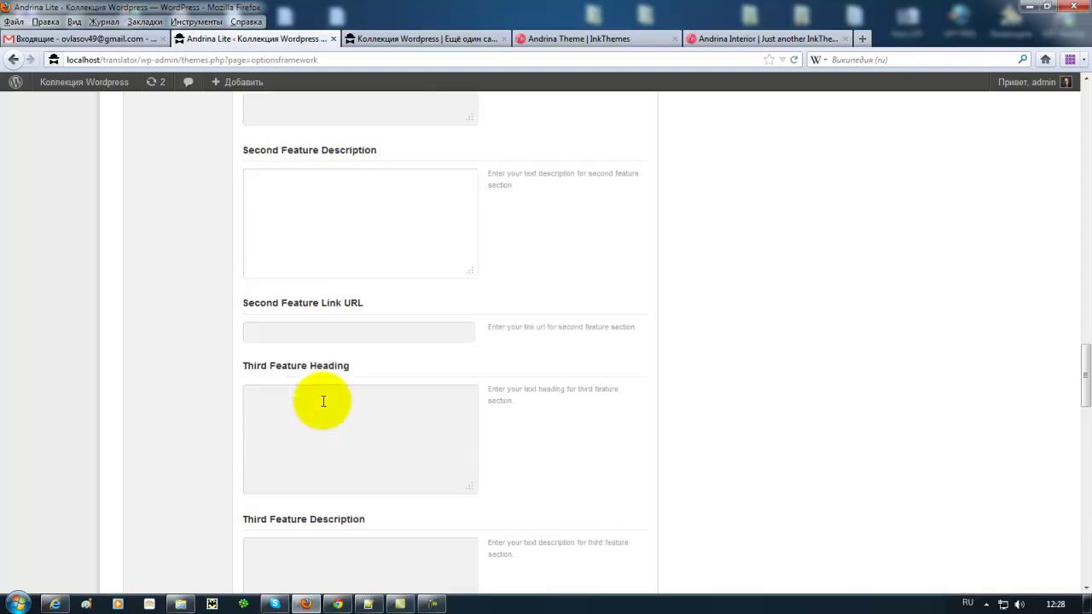
pyautogui.click(313, 332)
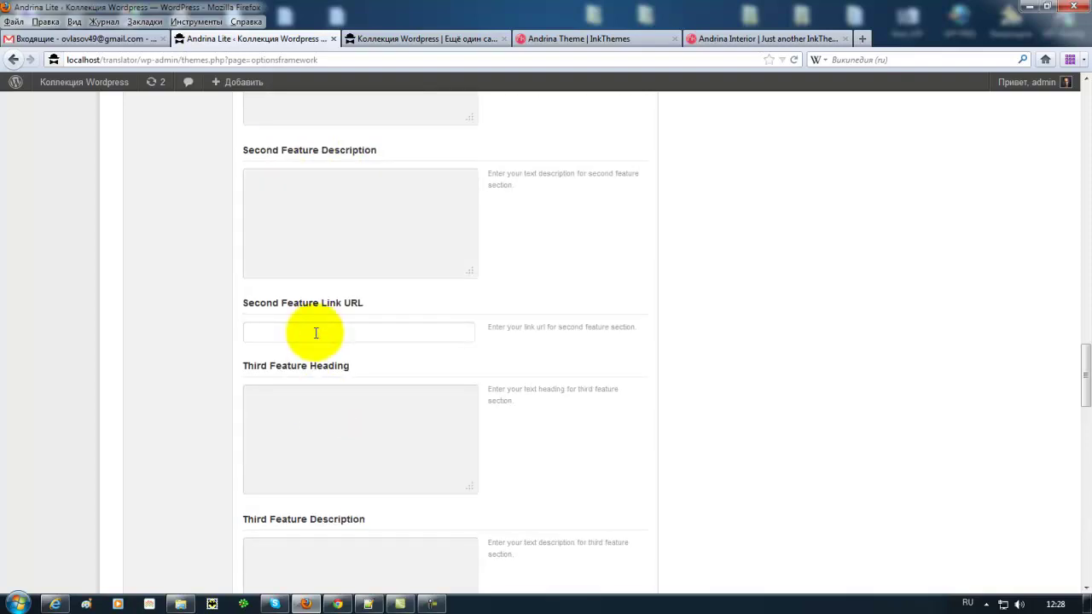
pyautogui.scroll(-6, 214, 395)
pyautogui.scroll(-9, 251, 381)
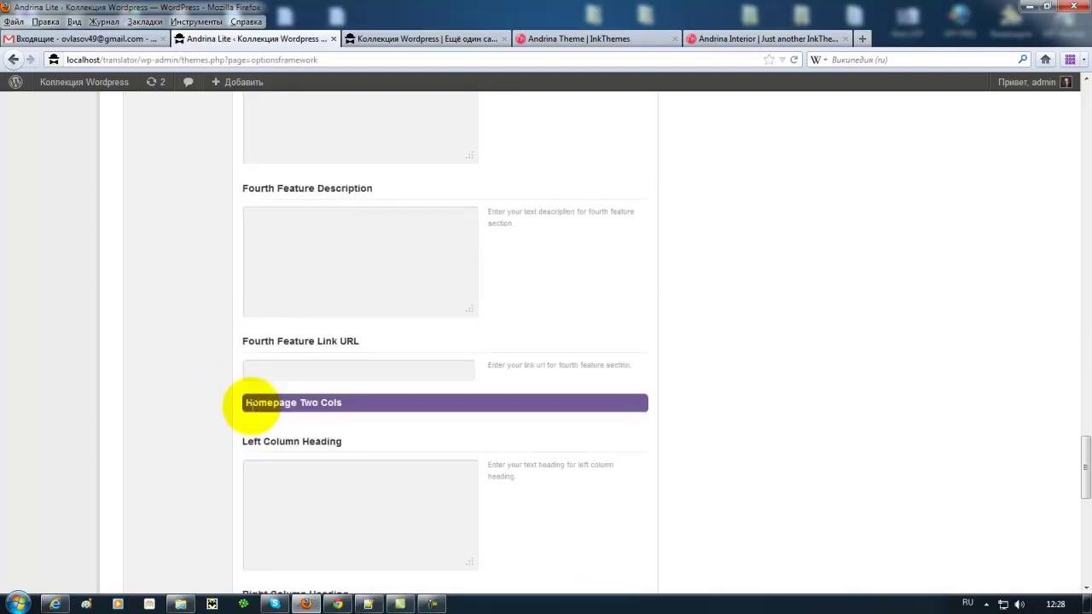
# Examine the left column heading, right column heading and right column description fields under Homepage Two Cols.
pyautogui.scroll(-2, 280, 378)
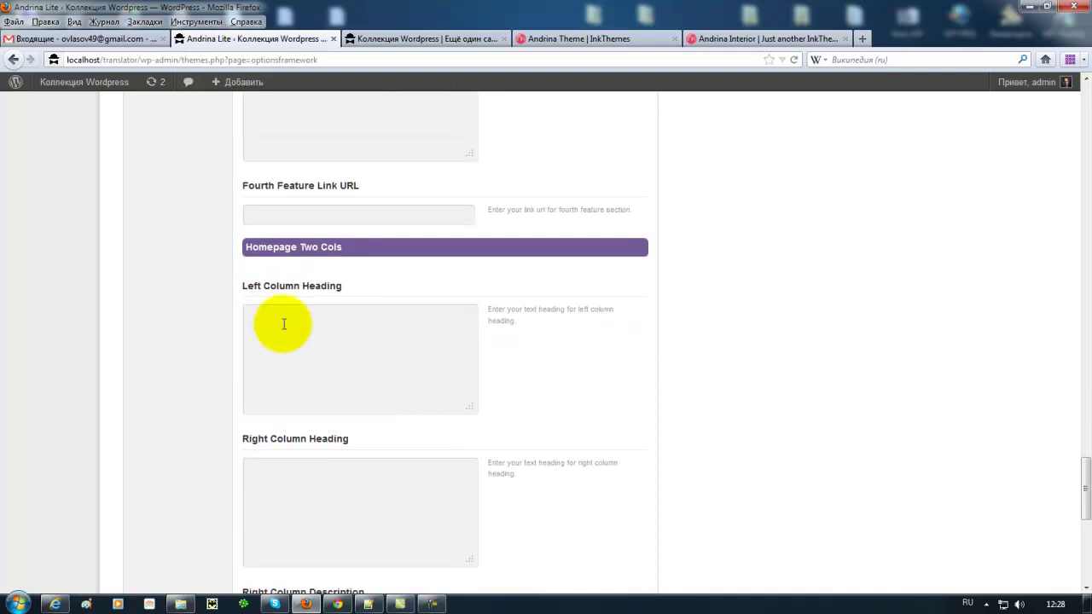
pyautogui.click(312, 329)
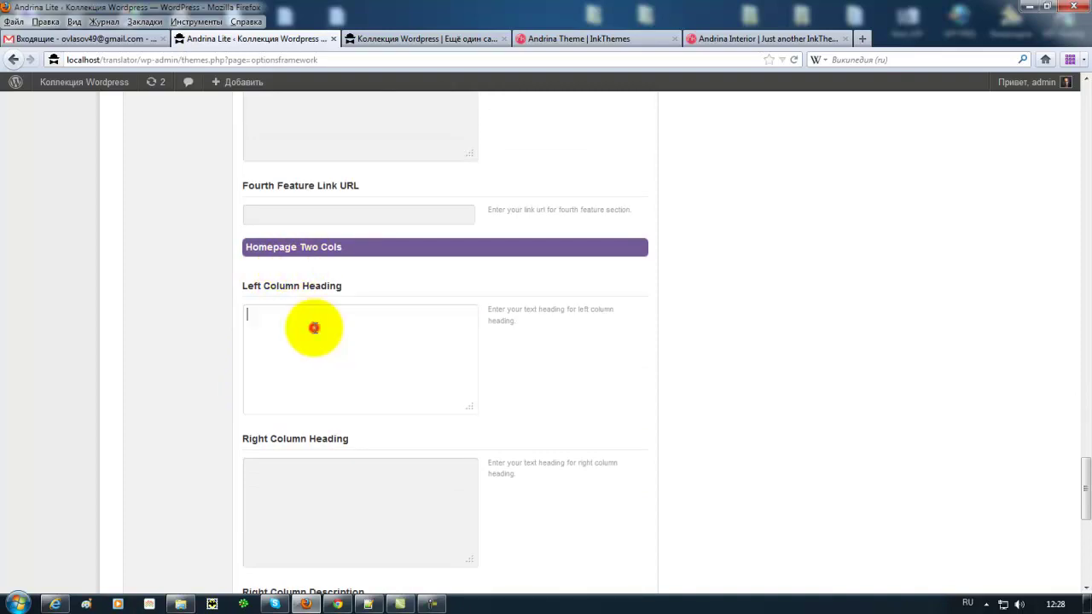
pyautogui.scroll(-3, 555, 395)
pyautogui.scroll(2, 554, 394)
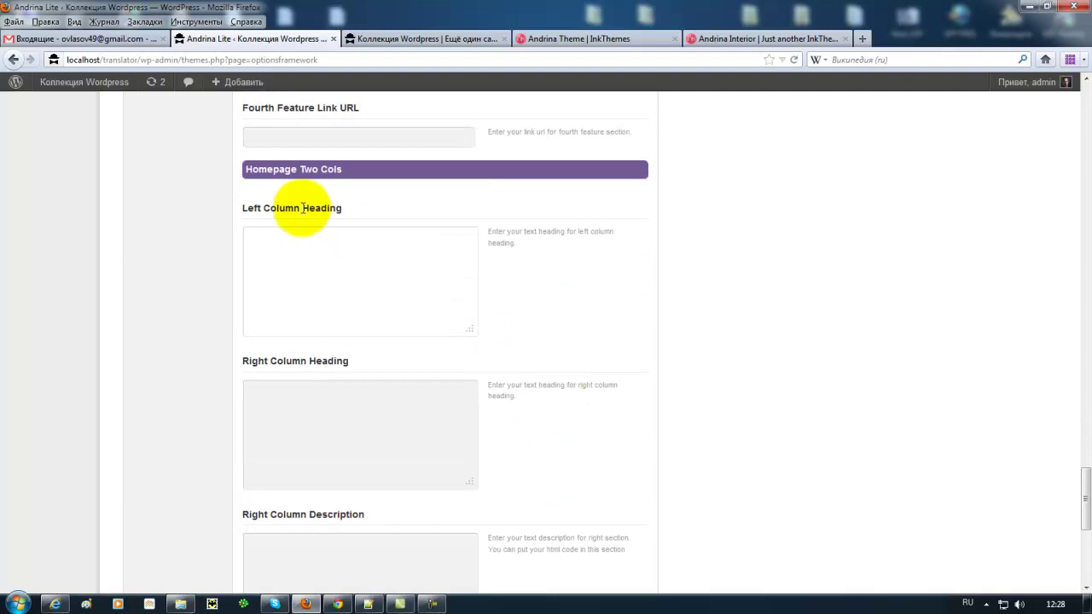
pyautogui.click(316, 389)
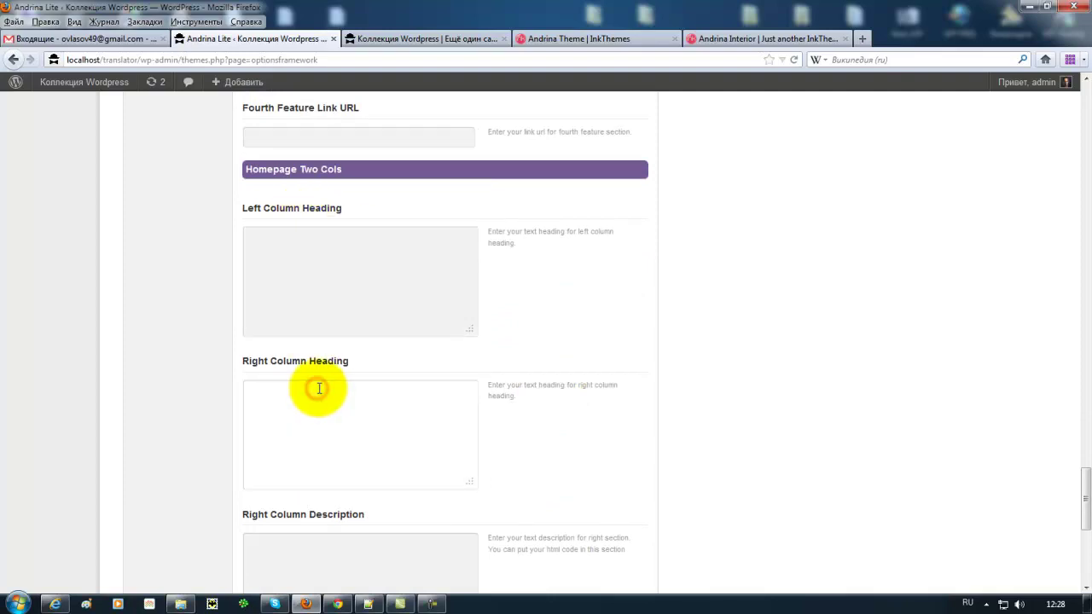
pyautogui.scroll(-4, 318, 388)
pyautogui.click(319, 384)
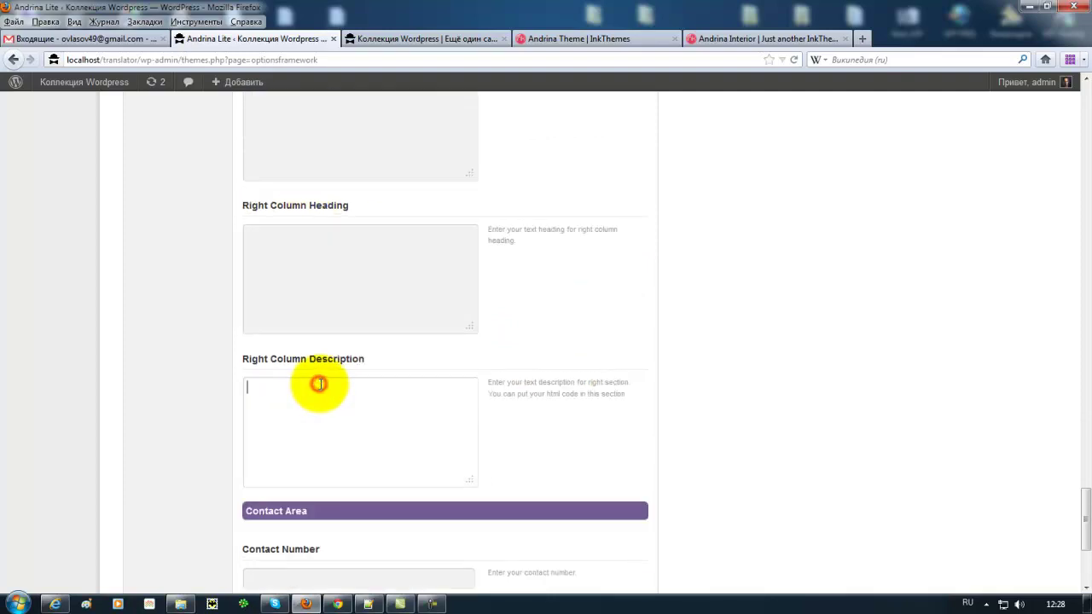
# Locate the two column headings, "Последние новости" and "Последние работы", and the content beneath them on the homepage.
pyautogui.click(455, 41)
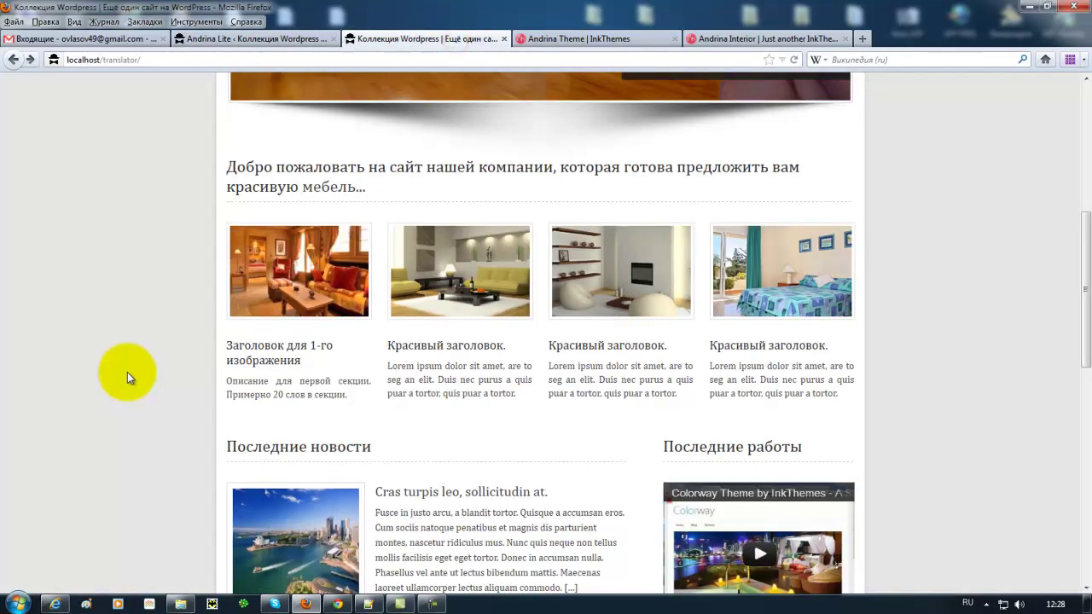
pyautogui.scroll(-8, 127, 374)
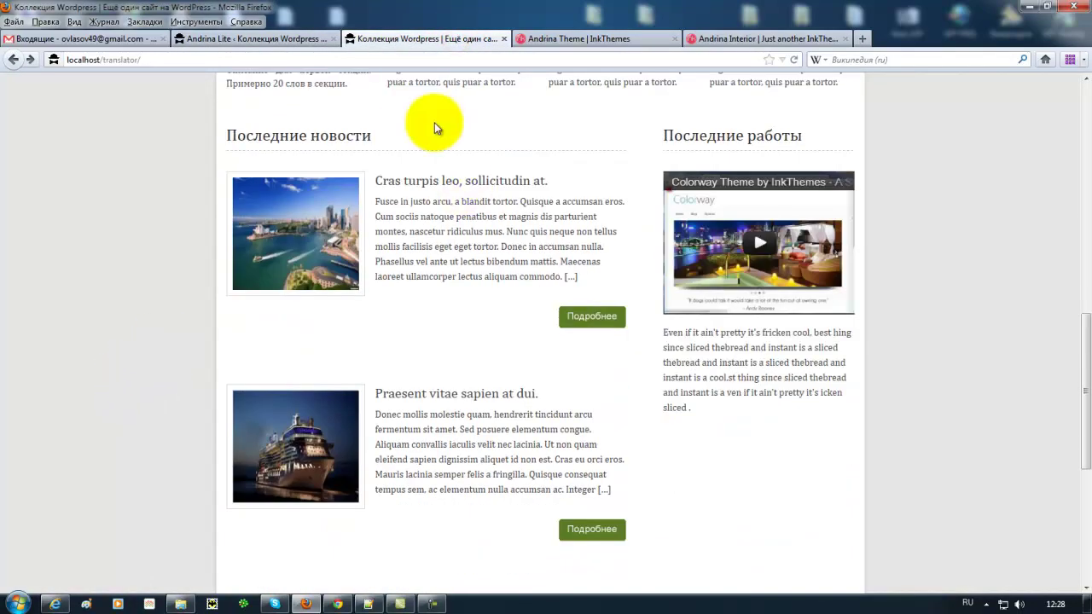
pyautogui.moveTo(227, 134); pyautogui.dragTo(375, 135)
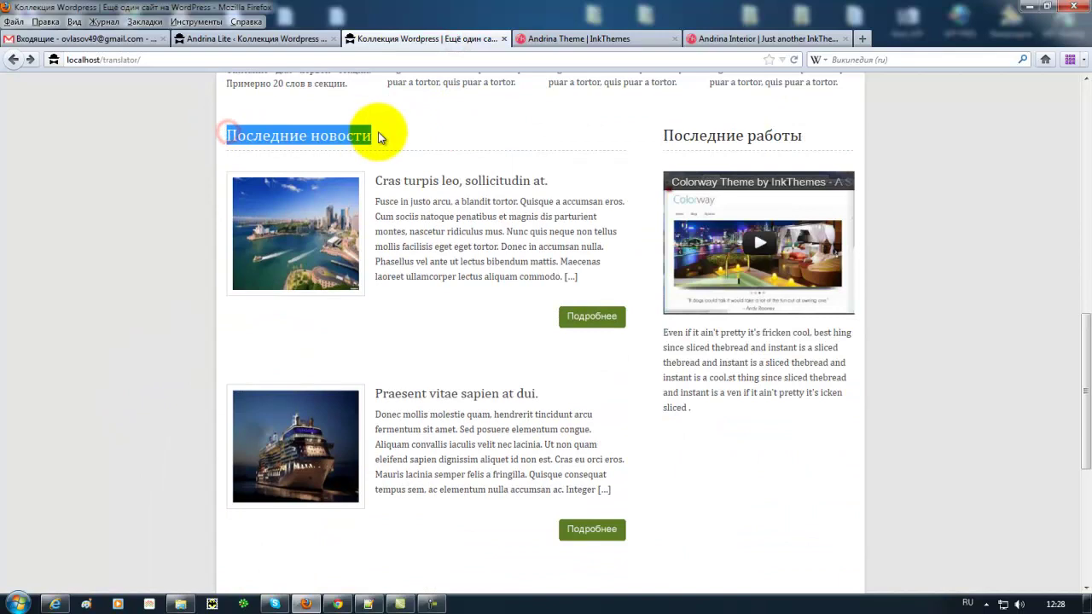
pyautogui.click(661, 135)
pyautogui.moveTo(661, 135); pyautogui.dragTo(806, 136)
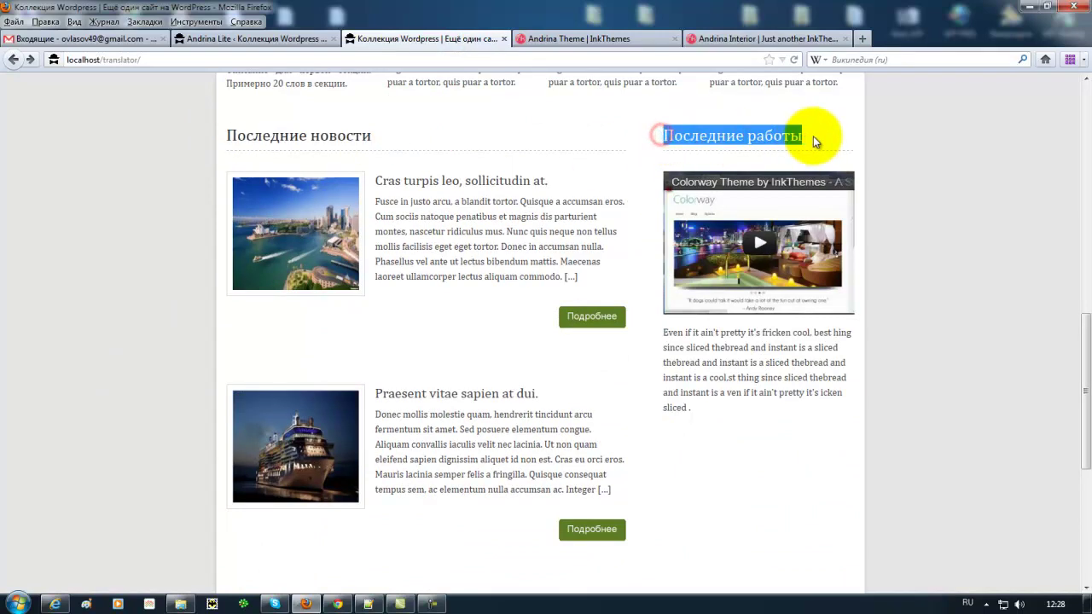
pyautogui.scroll(-5, 737, 438)
pyautogui.scroll(3, 740, 389)
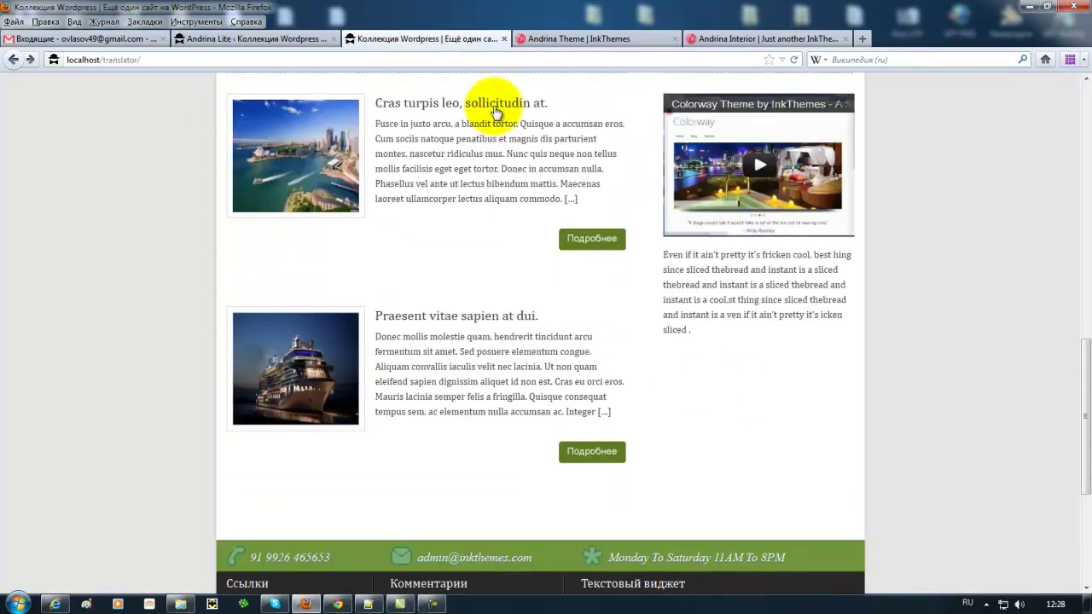
pyautogui.scroll(2, 453, 319)
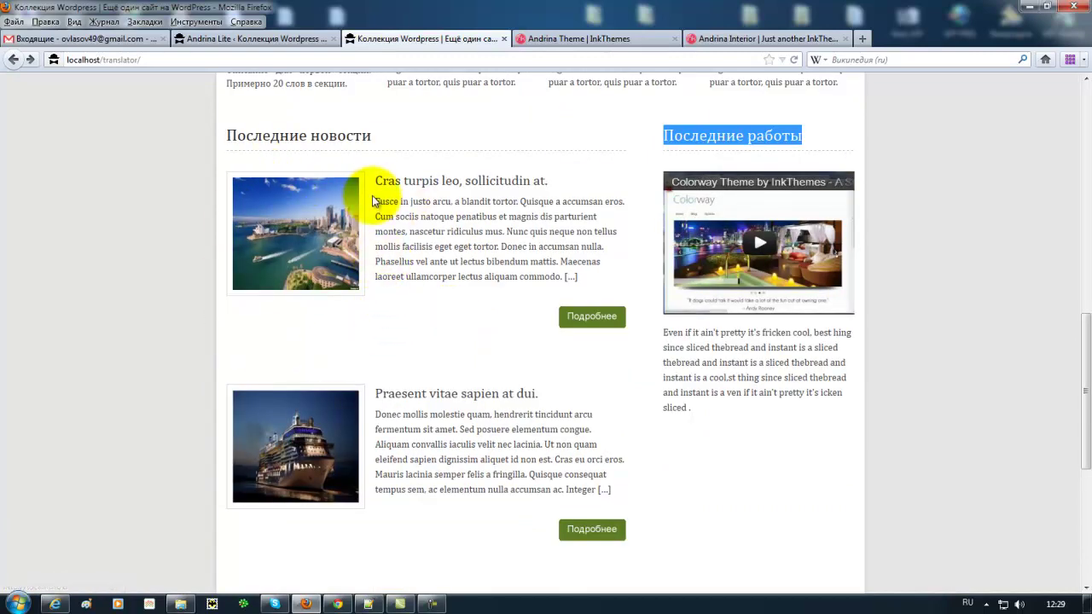
# Enter "Горячие новости" as Left Column Heading and "Акция!" as Right Column Heading under Homepage Two Cols.
pyautogui.click(252, 39)
pyautogui.scroll(3, 157, 329)
pyautogui.scroll(2, 154, 324)
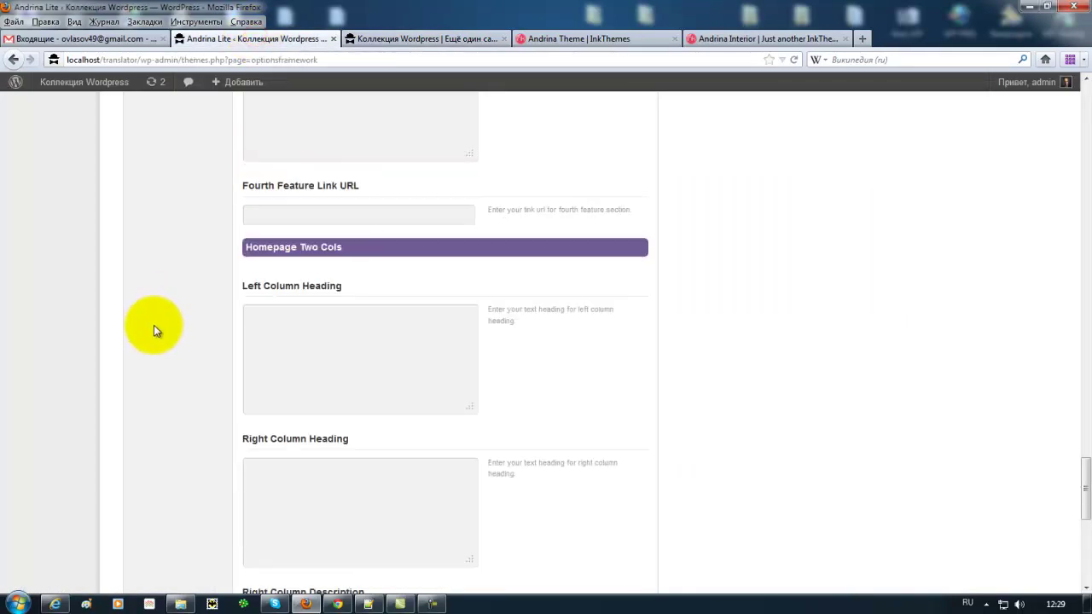
pyautogui.click(317, 319)
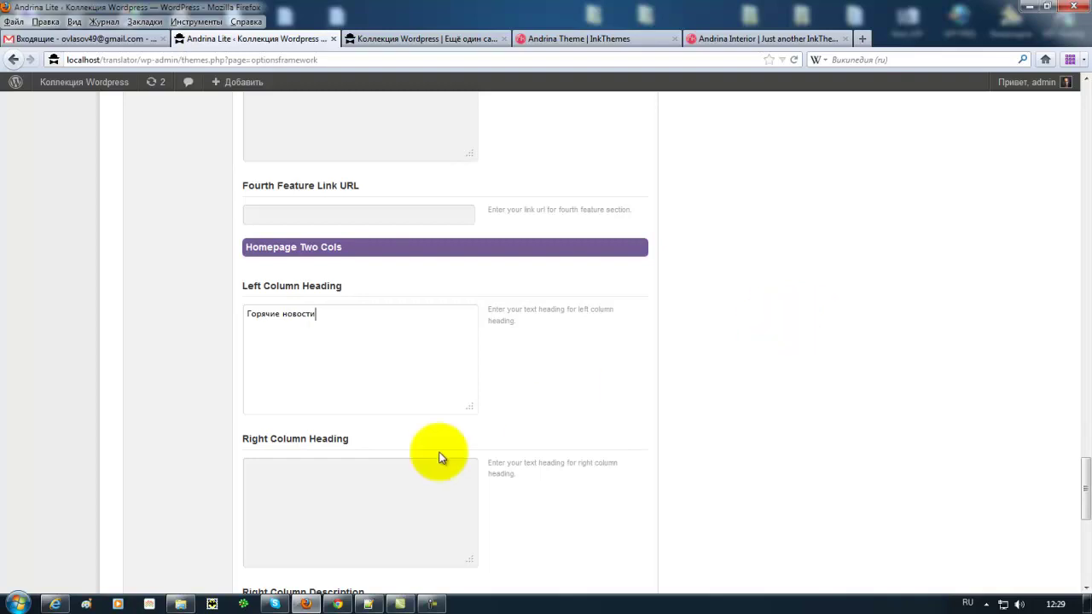
pyautogui.click(399, 466)
pyautogui.click(478, 42)
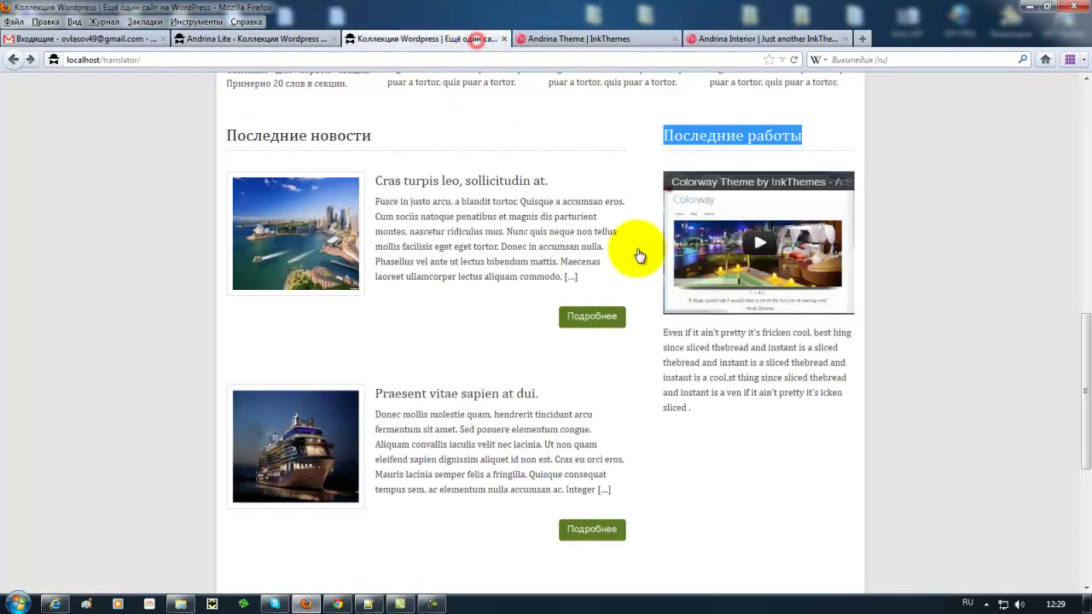
pyautogui.click(320, 40)
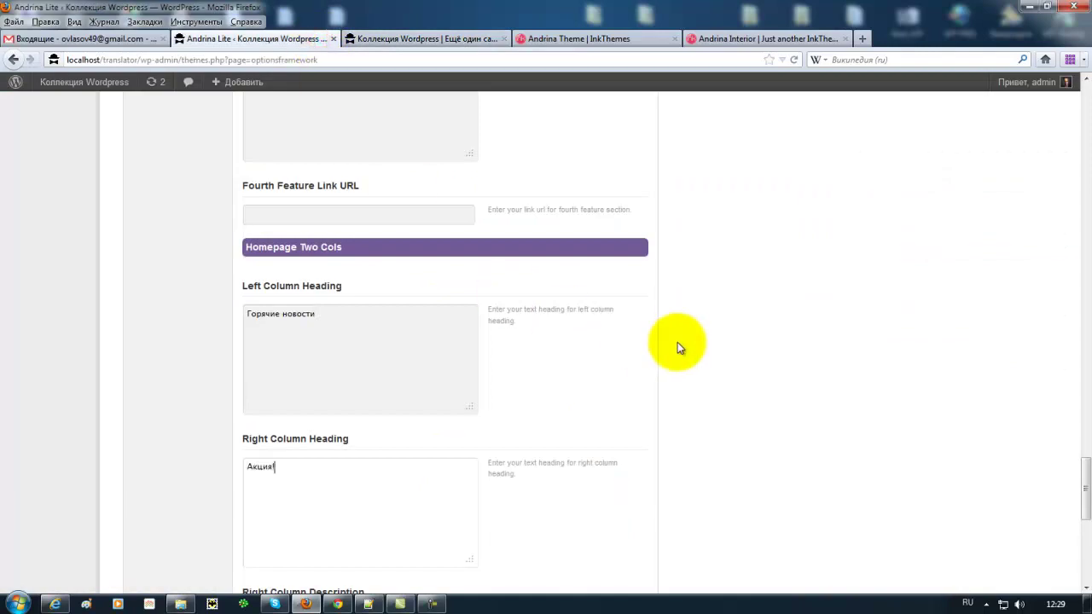
# Save the two column headings and reload the homepage to check them.
pyautogui.scroll(-5, 669, 366)
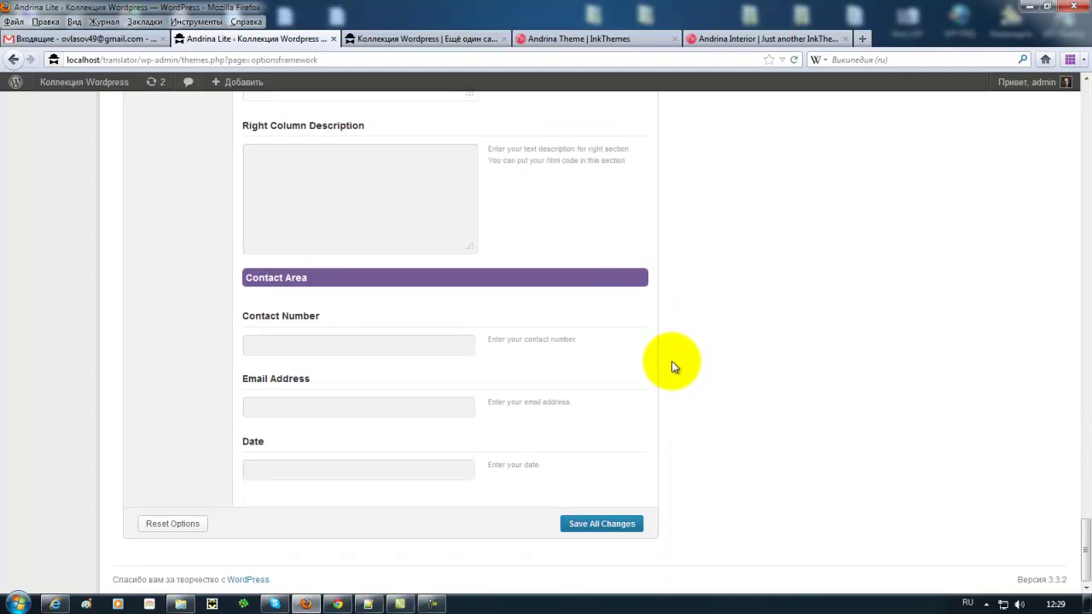
pyautogui.click(635, 524)
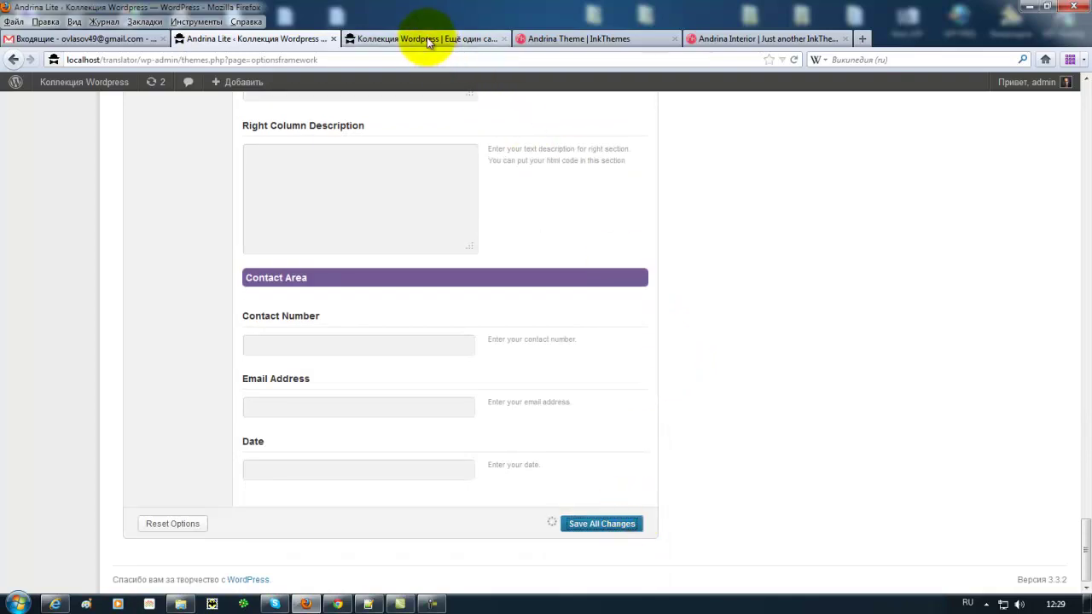
pyautogui.click(427, 38)
pyautogui.click(794, 61)
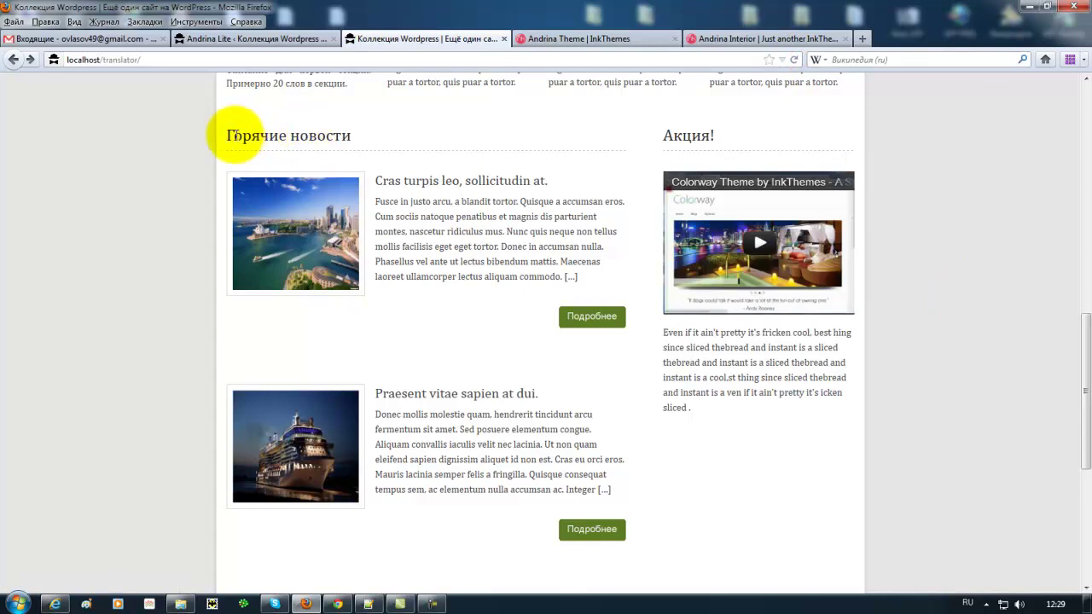
# Return to the theme options and examine the Right Column Description field under Homepage Two Cols.
pyautogui.click(282, 40)
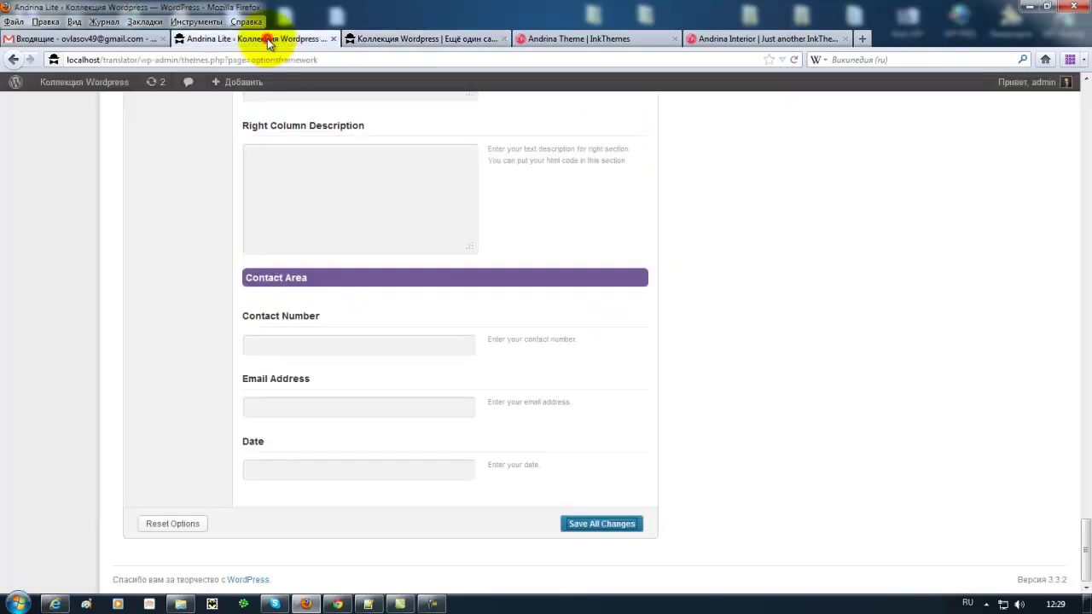
pyautogui.scroll(4, 718, 412)
pyautogui.scroll(-3, 716, 412)
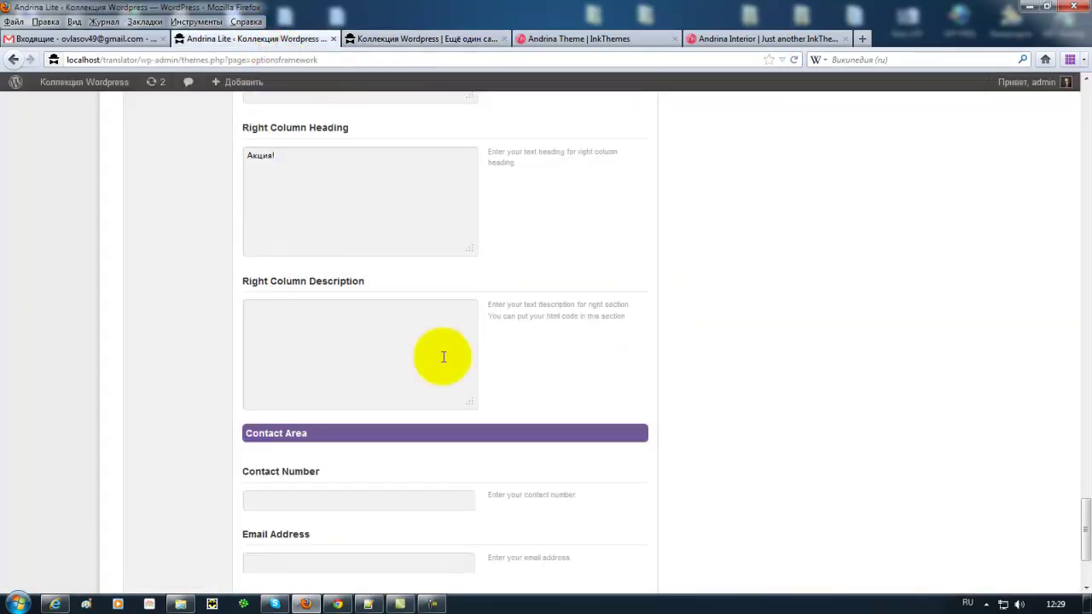
pyautogui.click(410, 329)
# Examine the sample content under "Акция!" on the homepage, briefly playing and pausing the video and highlighting the text beneath it.
pyautogui.click(417, 40)
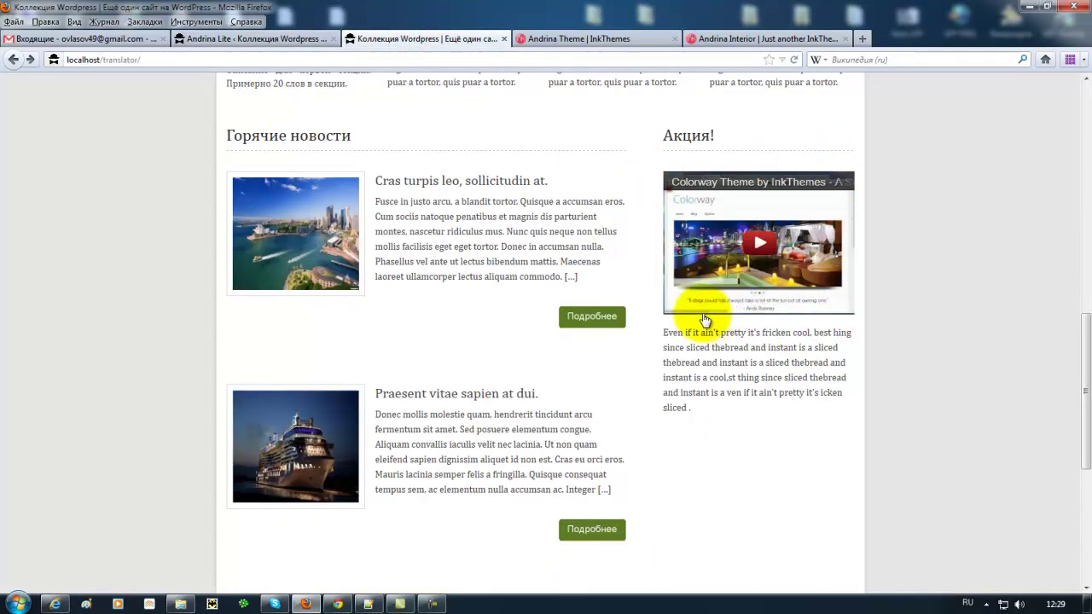
pyautogui.click(759, 251)
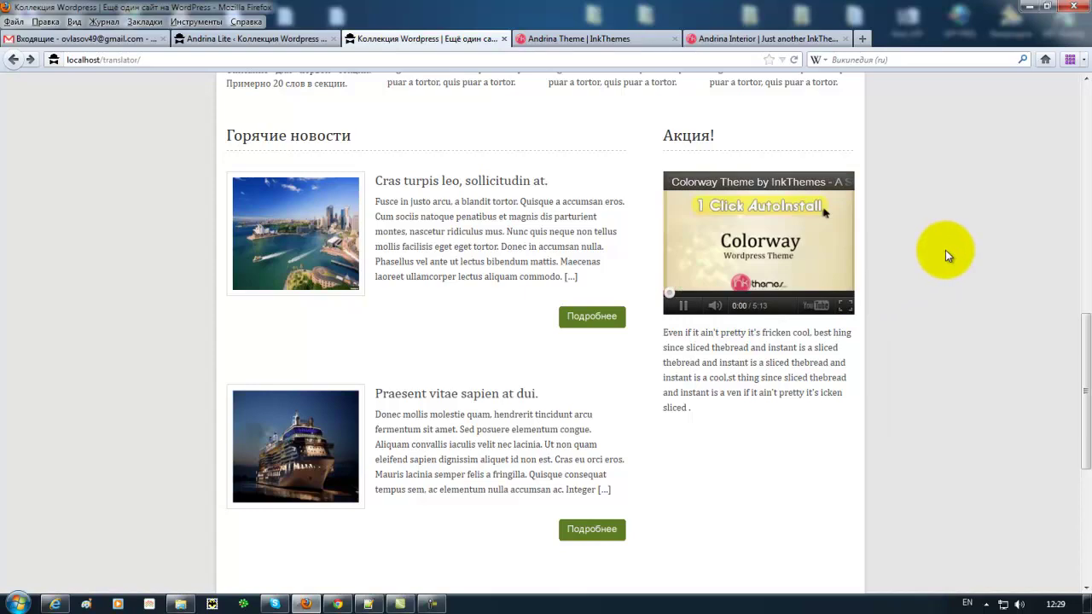
pyautogui.click(684, 305)
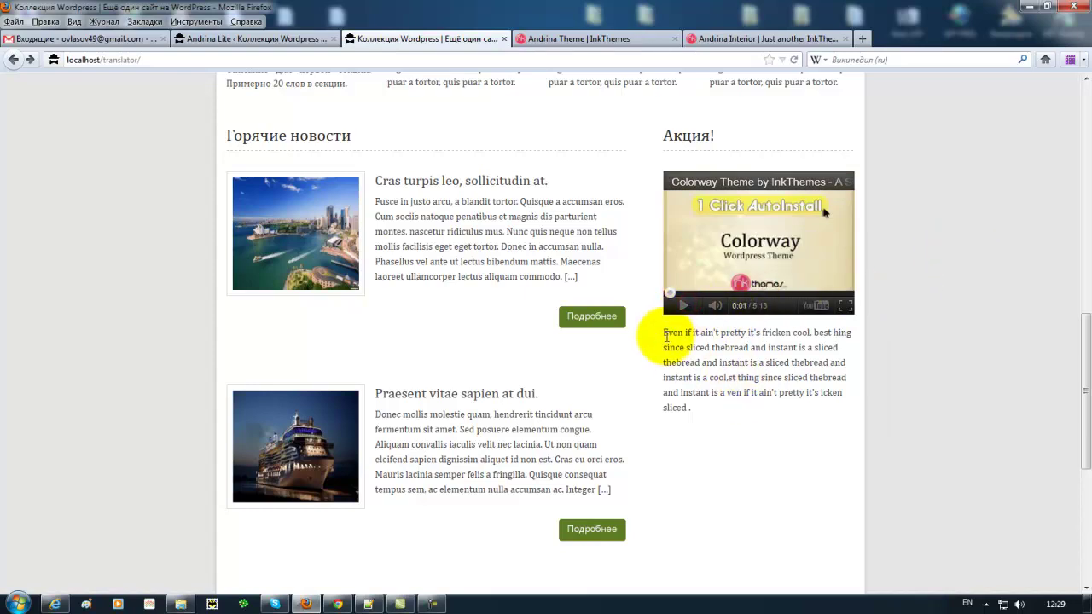
pyautogui.hotkey('alt', 'shift')
pyautogui.moveTo(663, 329); pyautogui.dragTo(693, 408)
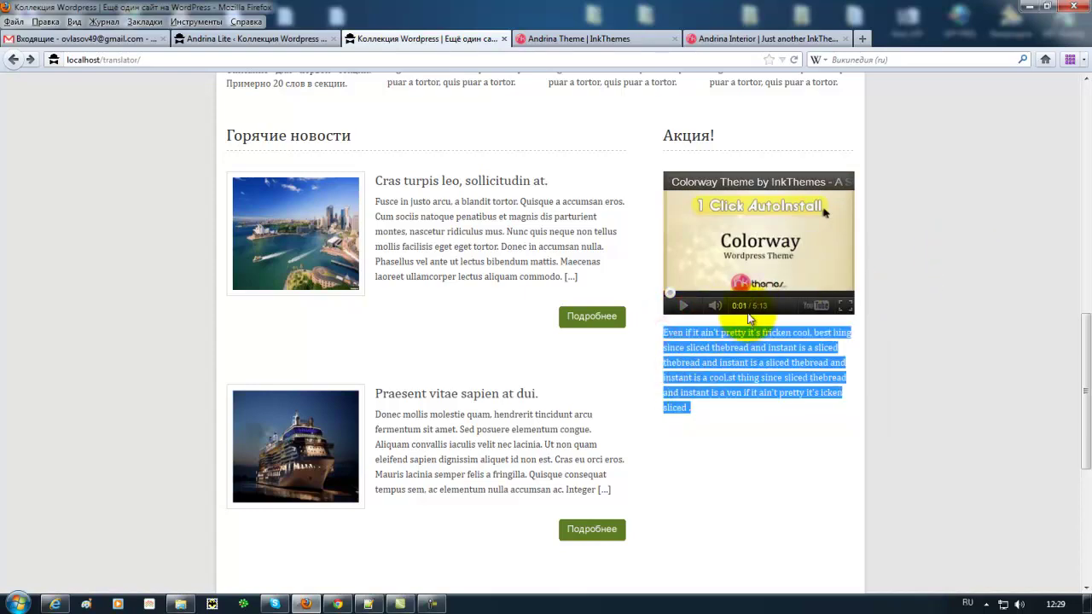
pyautogui.click(862, 38)
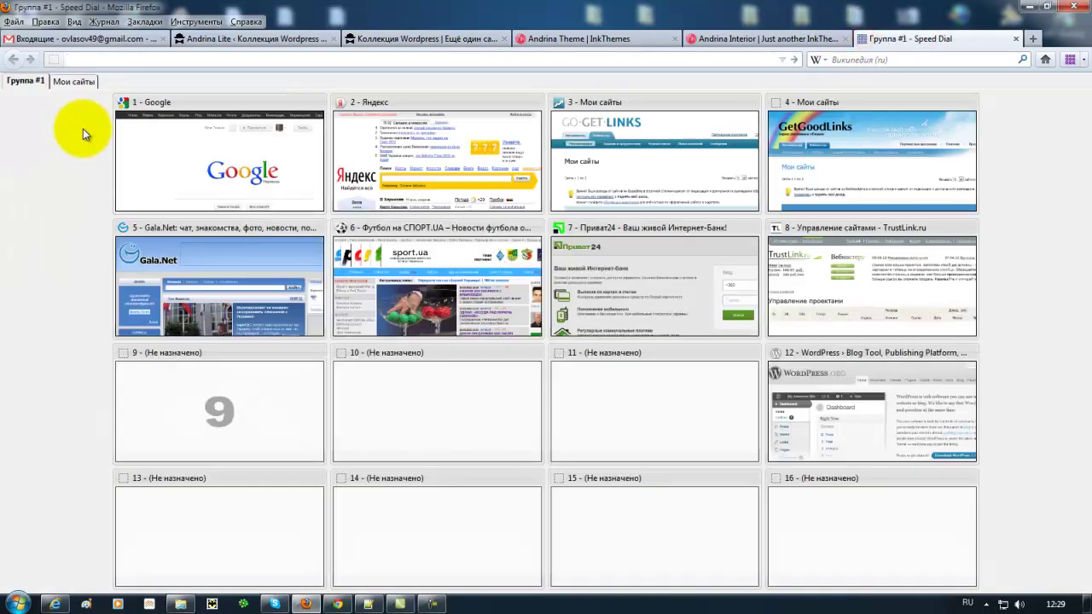
pyautogui.hotkey('alt', 'shift')
pyautogui.write('you')
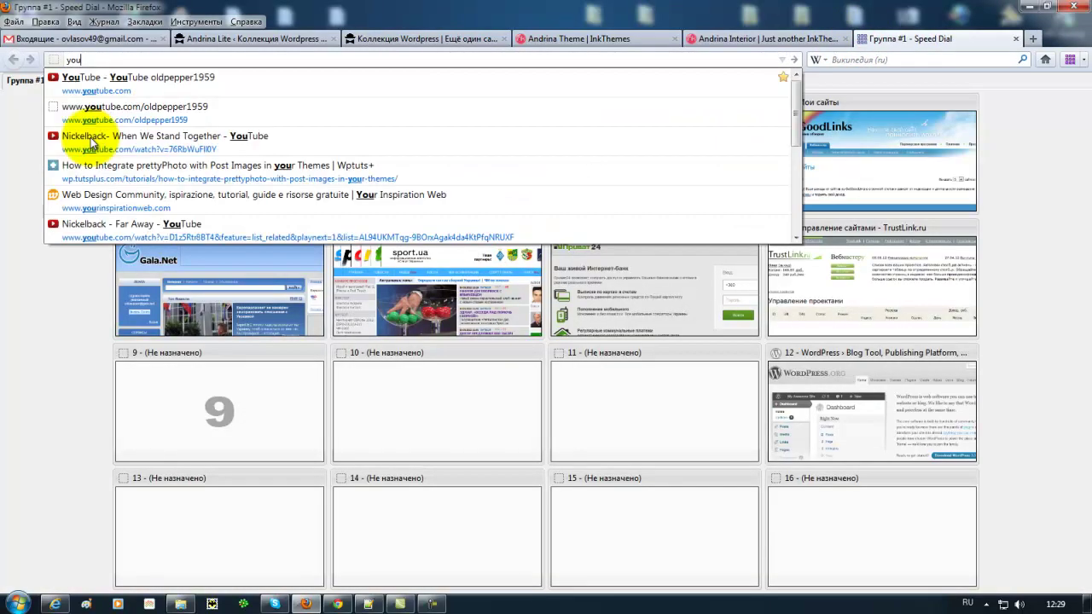
pyautogui.write('tube')
pyautogui.press('Down')
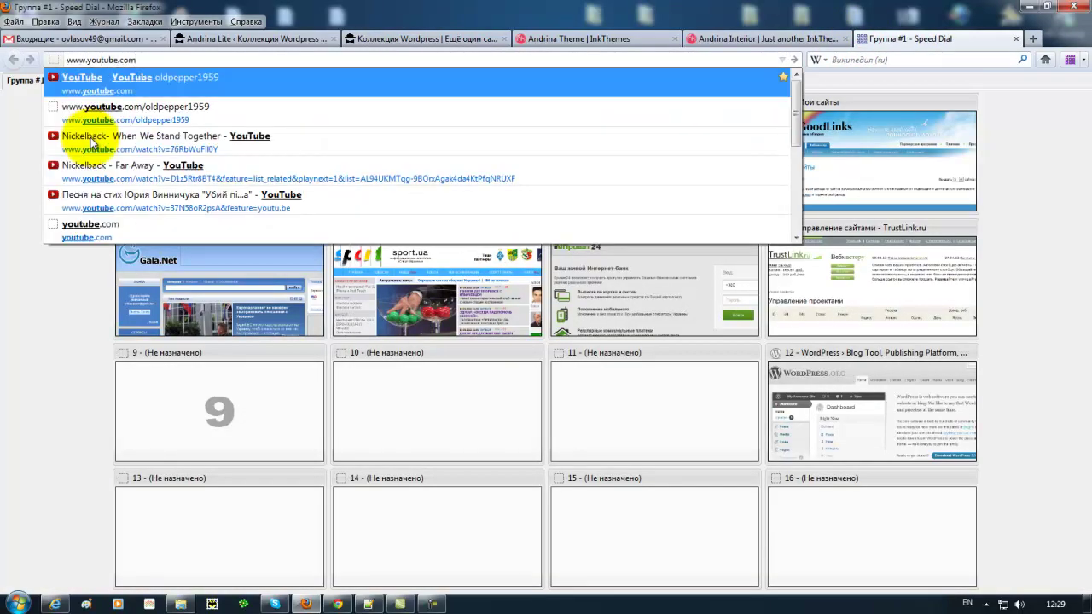
pyautogui.press('Return')
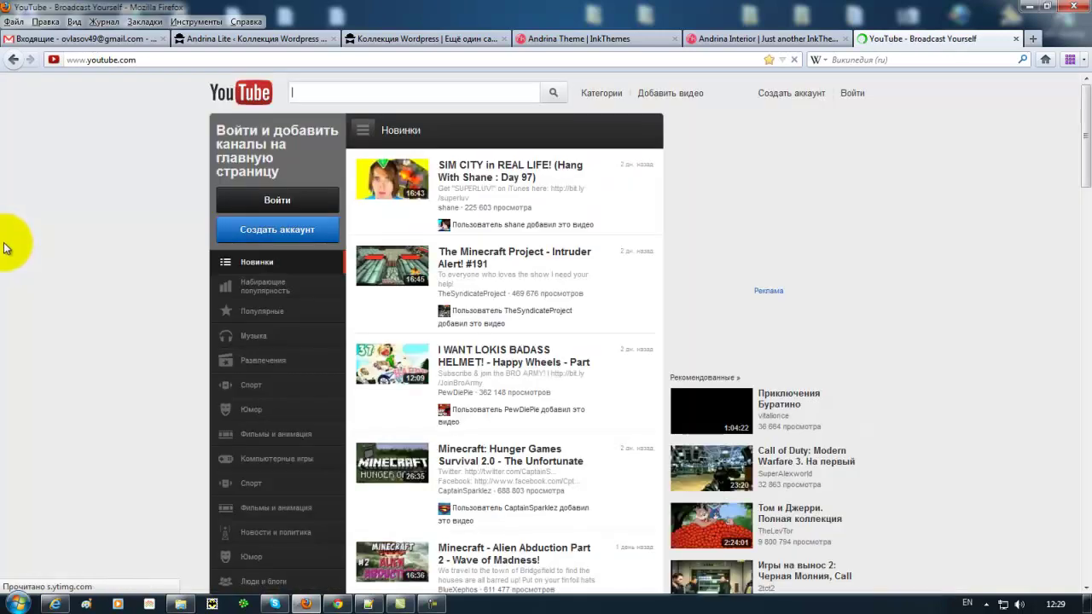
# Open the recommended video "Приключения Буратино" and pause its playback.
pyautogui.scroll(-2, 89, 341)
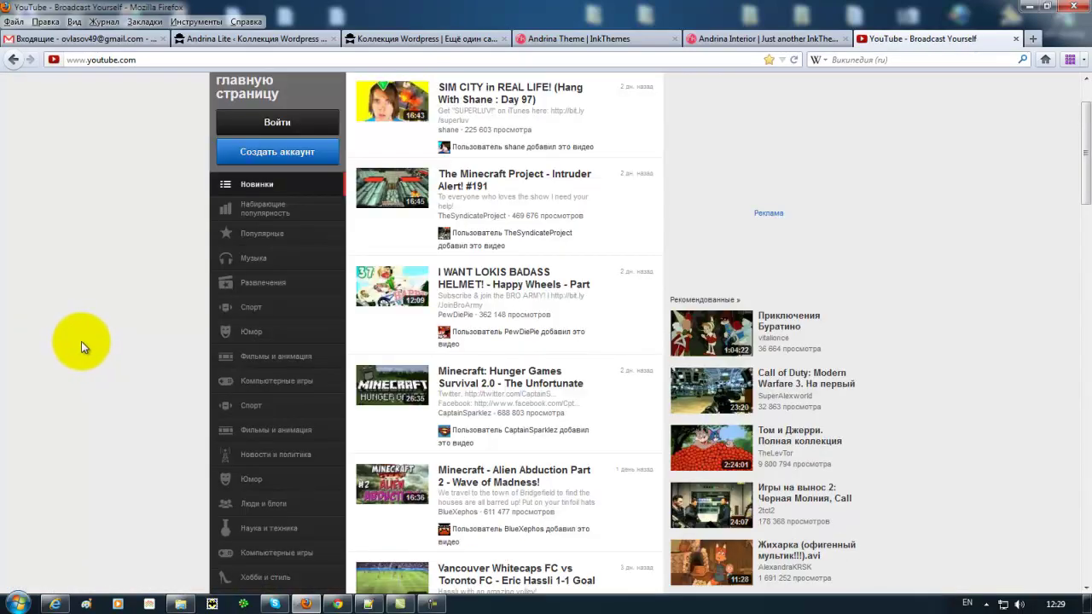
pyautogui.scroll(-4, 82, 346)
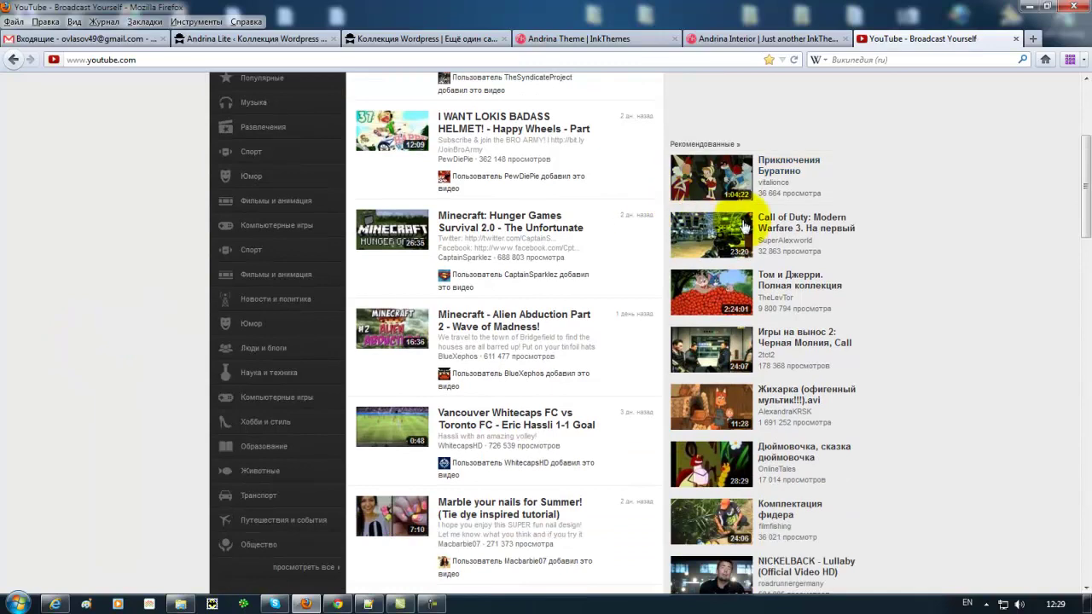
pyautogui.click(776, 161)
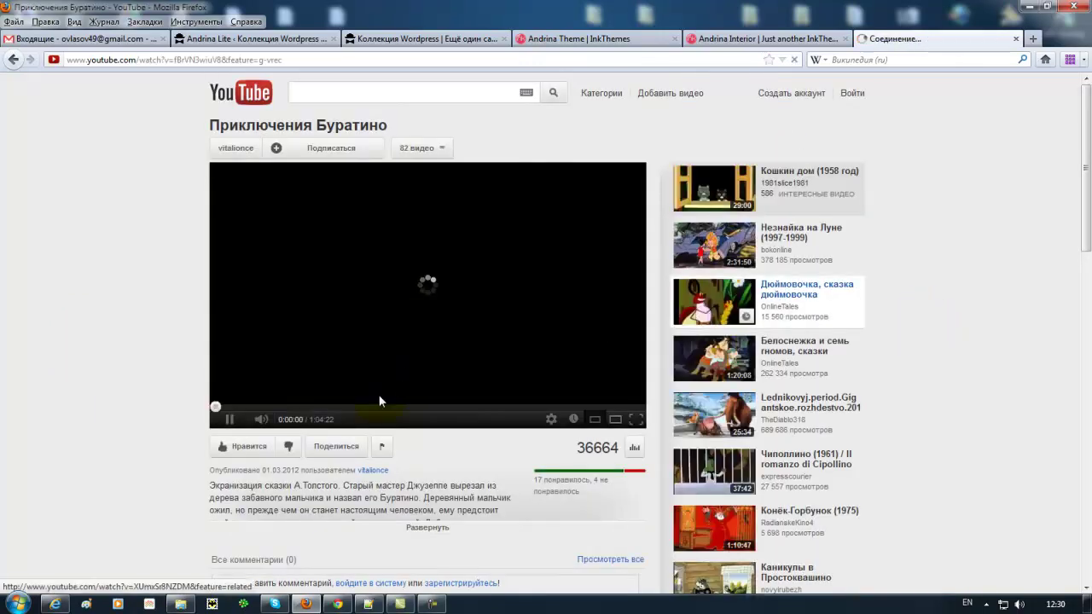
pyautogui.click(228, 419)
pyautogui.scroll(-4, 119, 461)
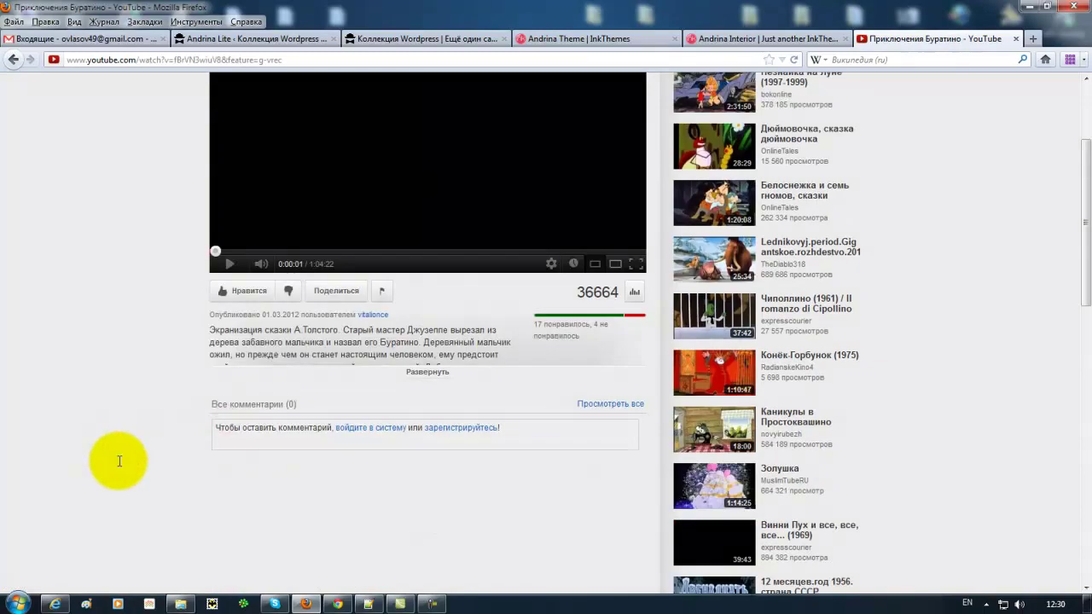
# Show the video's sharing options and generate its HTML embed code.
pyautogui.click(337, 291)
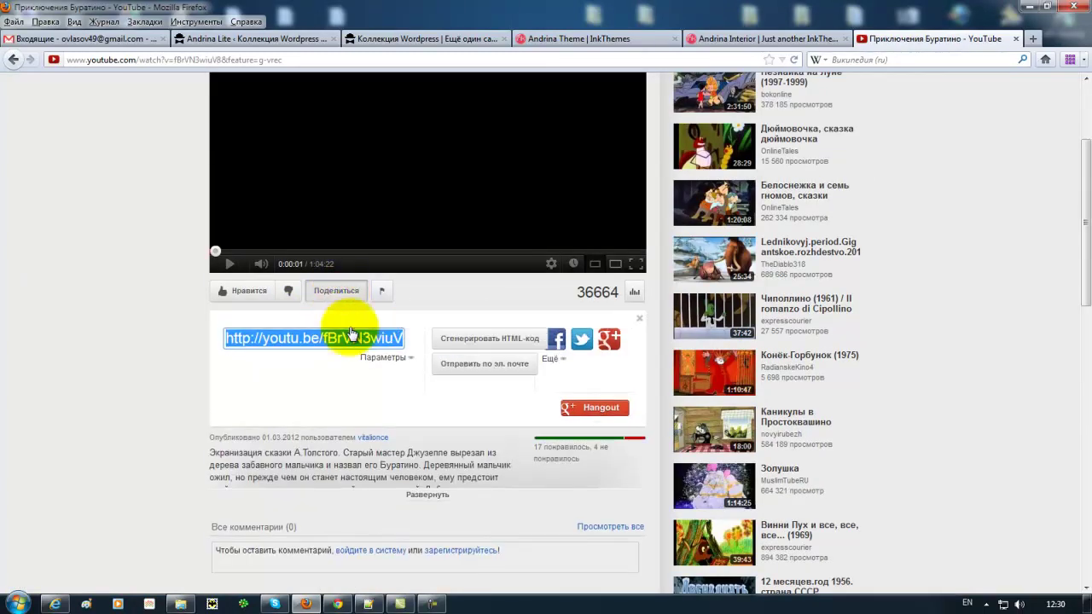
pyautogui.click(487, 338)
pyautogui.scroll(-3, 139, 410)
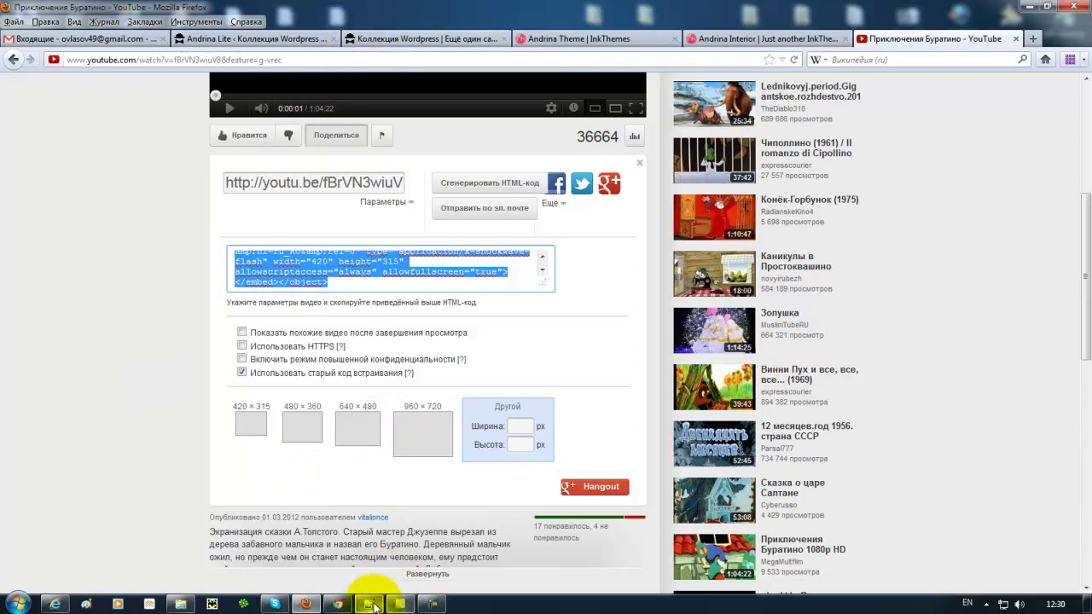
# Switch to the file manager and open front-page.php from the andrina-lite theme folder in Notepad++.
pyautogui.click(179, 602)
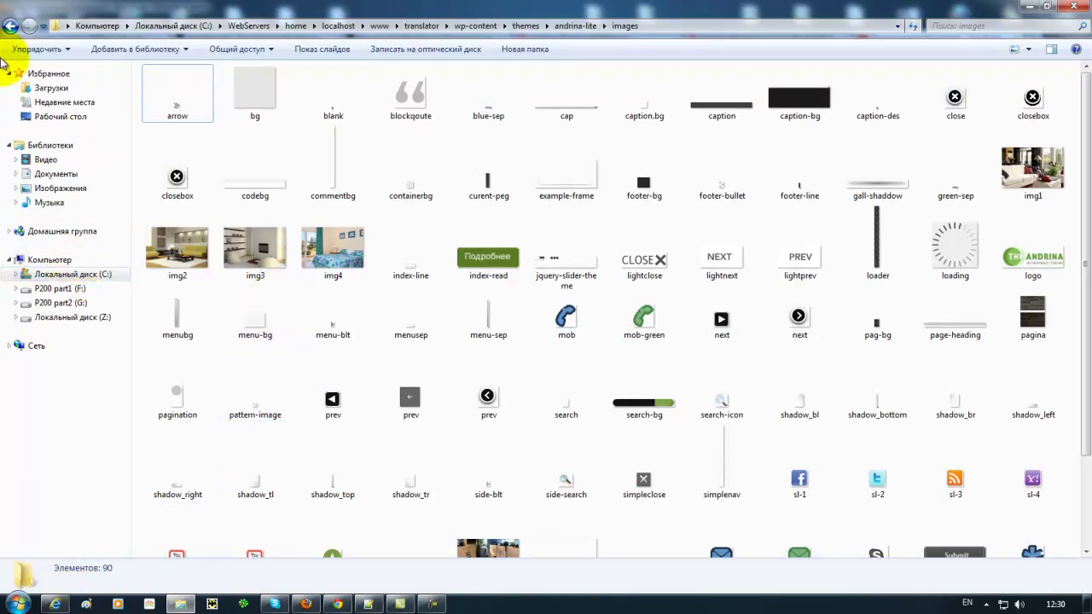
pyautogui.click(14, 26)
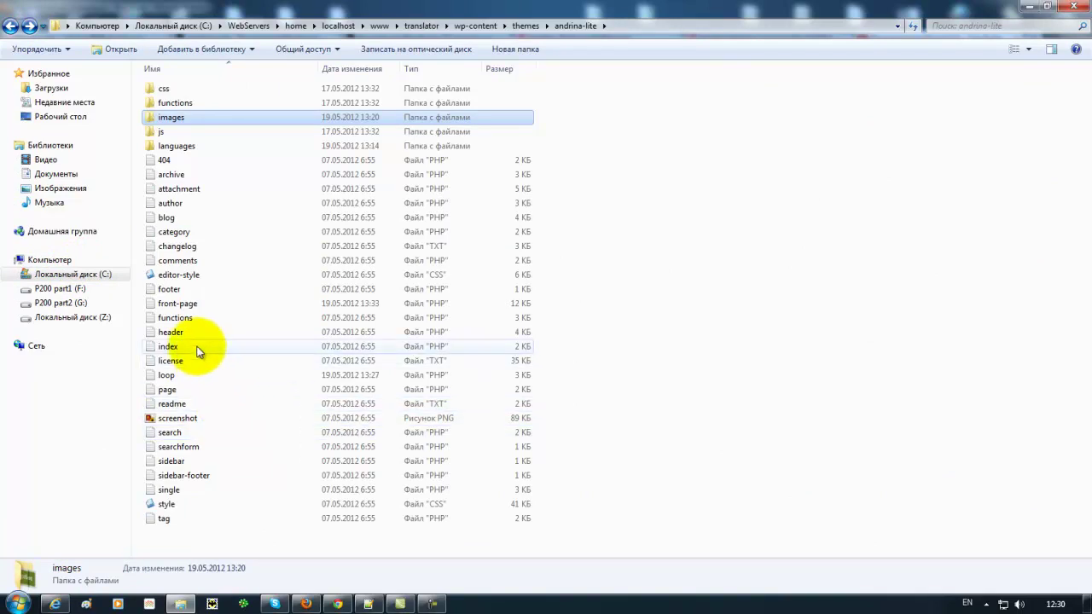
pyautogui.click(195, 304)
pyautogui.doubleClick(195, 305)
# Find the YouTube iframe line in the bottom-feature-right section of front-page.php and check its width and height attributes.
pyautogui.scroll(-6, 282, 389)
pyautogui.scroll(-15, 282, 389)
pyautogui.scroll(-20, 281, 388)
pyautogui.scroll(-1, 279, 388)
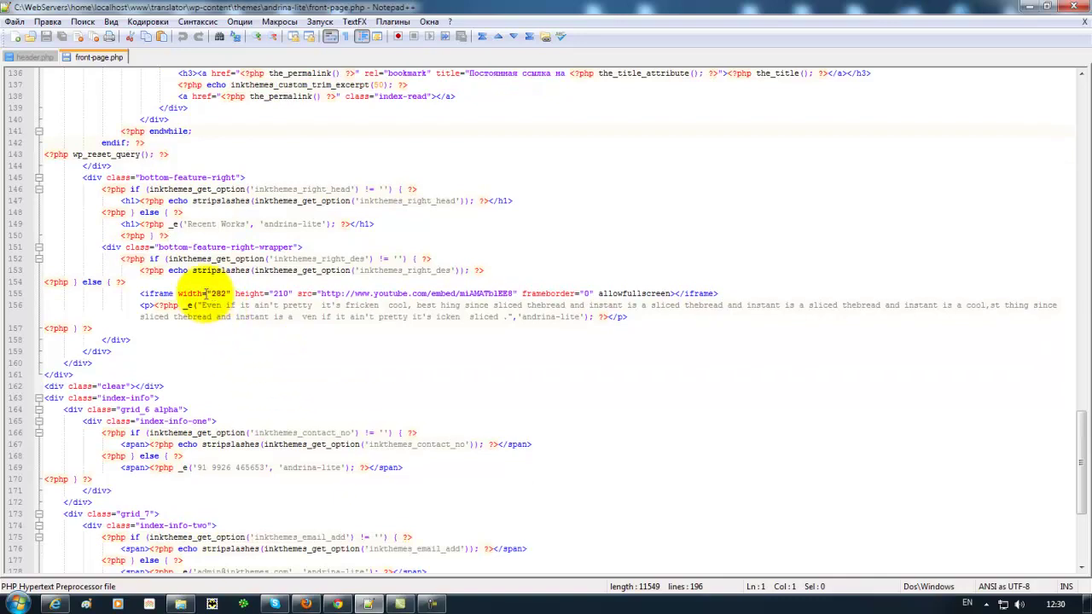
pyautogui.moveTo(140, 294); pyautogui.dragTo(720, 293)
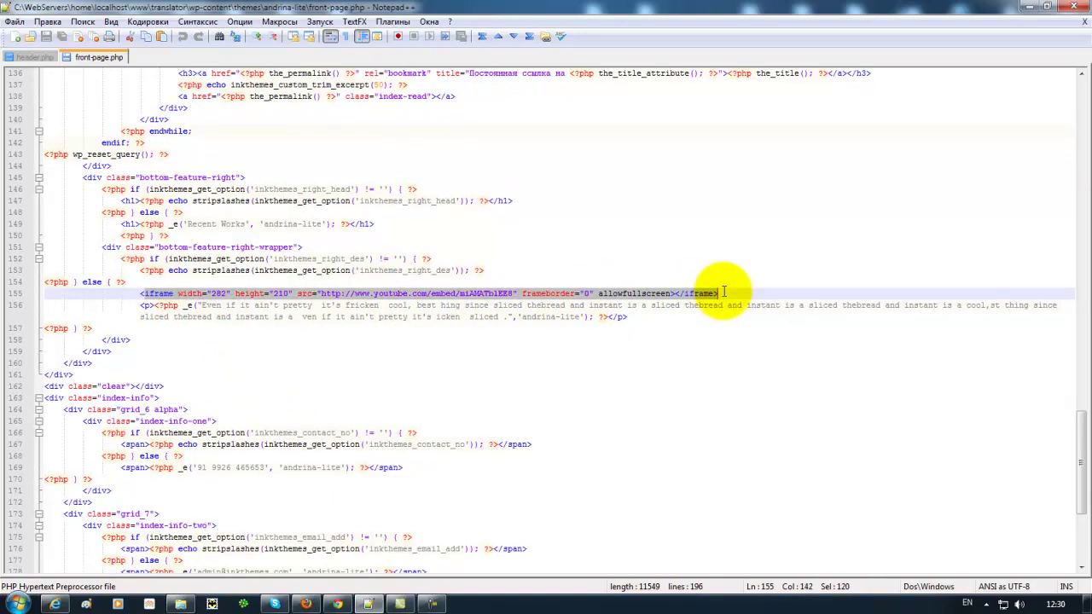
pyautogui.click(227, 293)
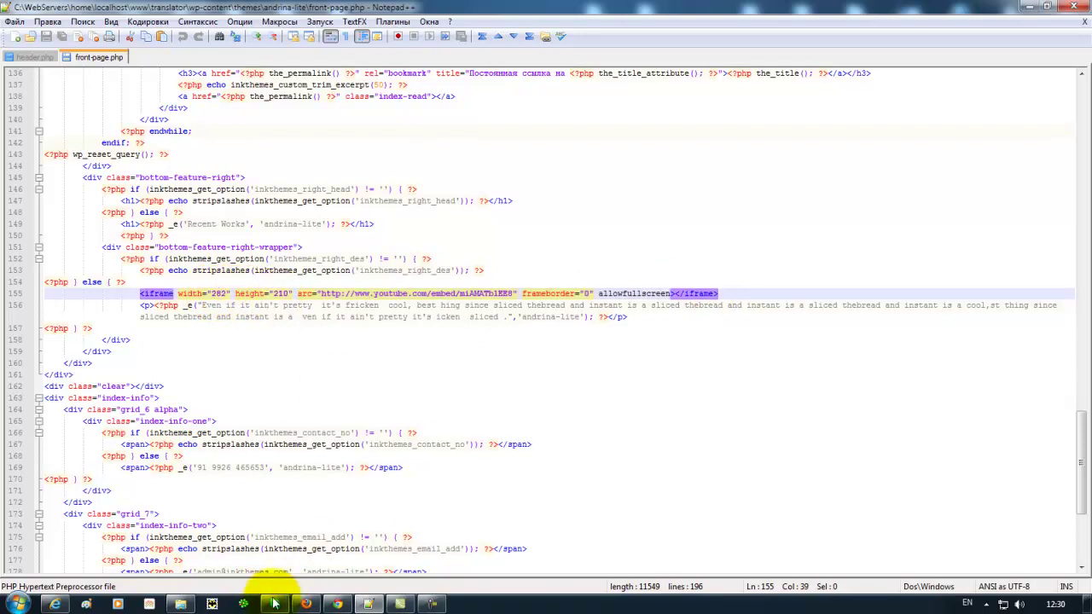
# Back in Firefox on the YouTube page, set the custom embed width to 282 px and copy the whole embed code.
pyautogui.click(306, 603)
pyautogui.click(515, 425)
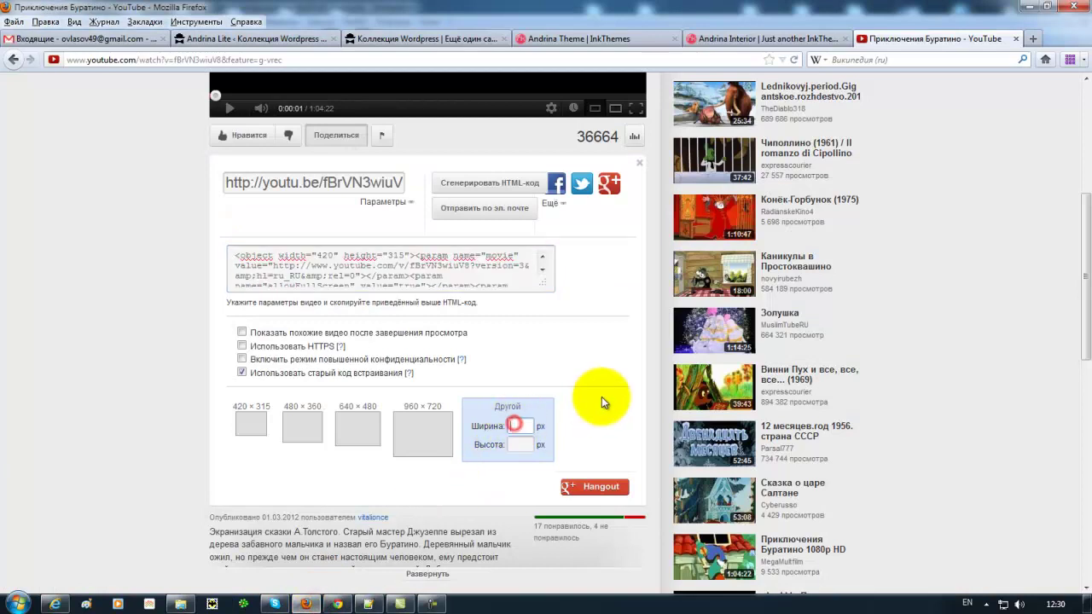
pyautogui.write('282')
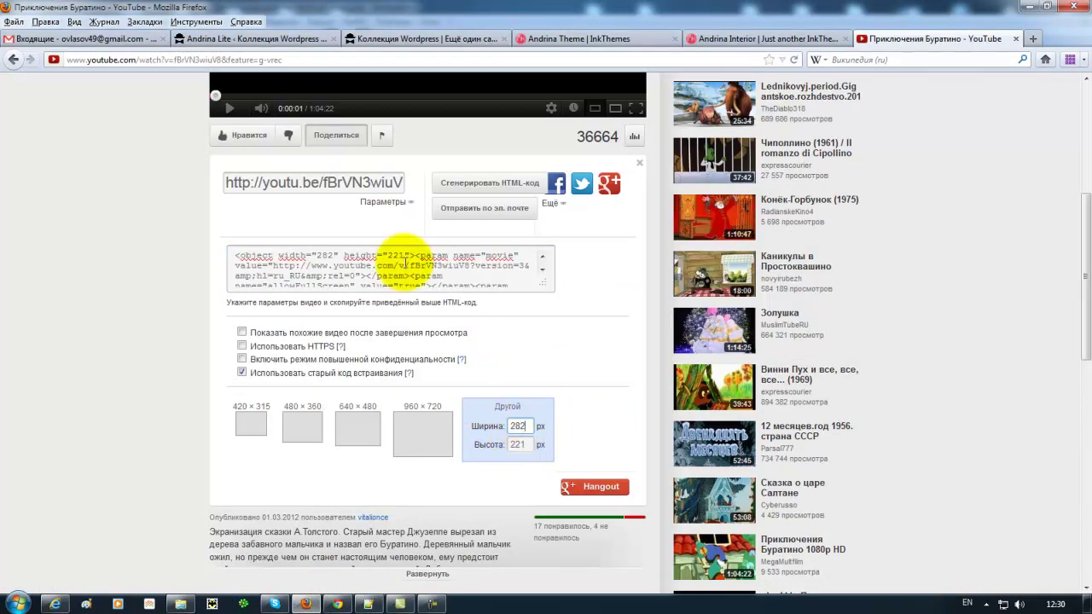
pyautogui.click(357, 257)
pyautogui.hotkey('ctrl', 'c')
pyautogui.rightClick(356, 257)
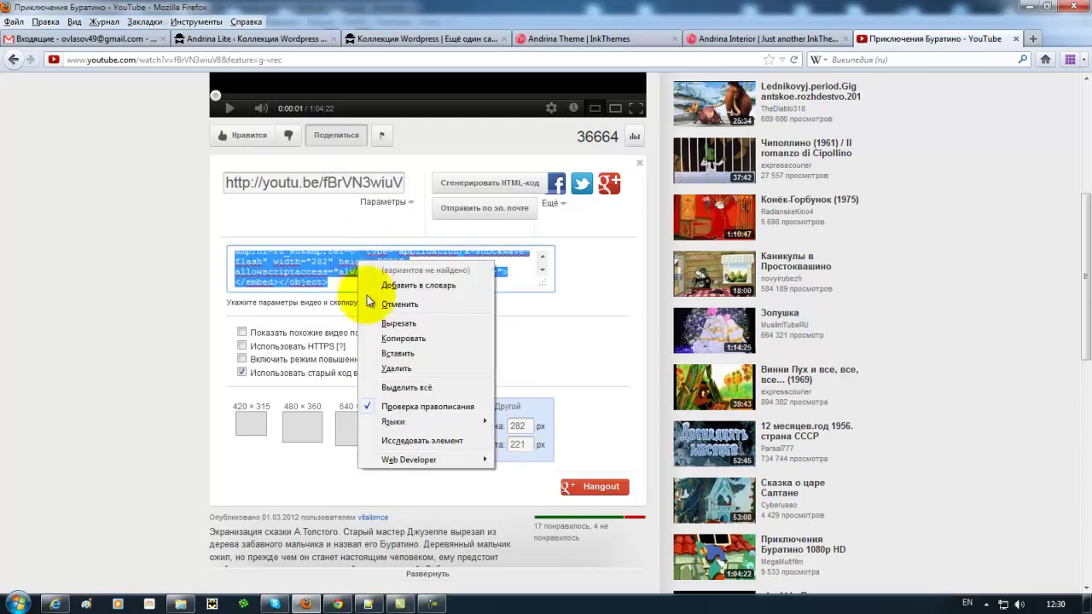
pyautogui.click(400, 338)
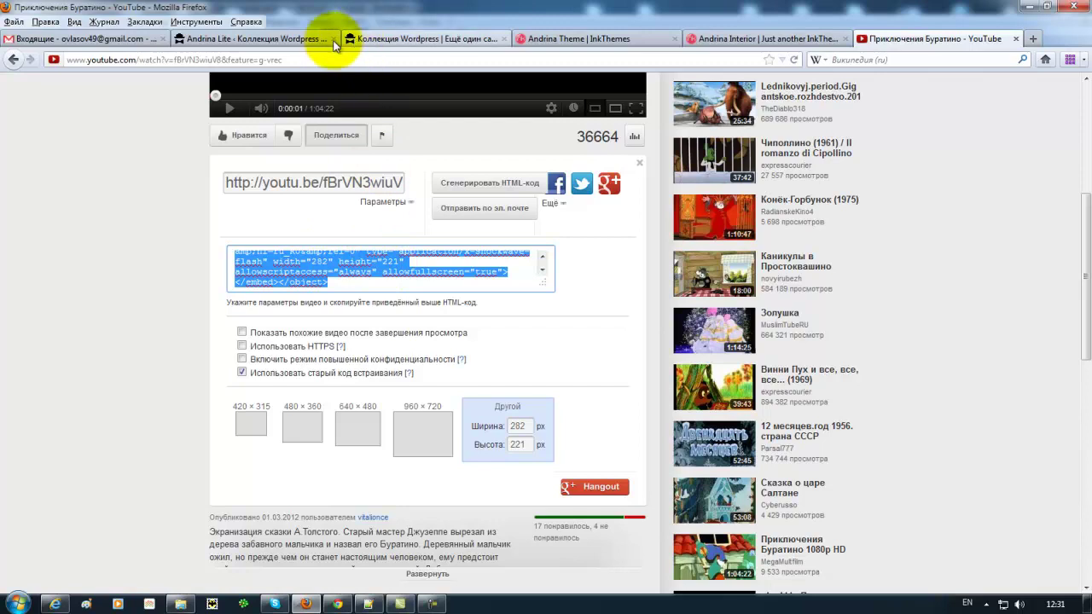
# Paste the copied video embed code into Right Column Description in the Andrina Lite theme options.
pyautogui.click(290, 38)
pyautogui.click(275, 321)
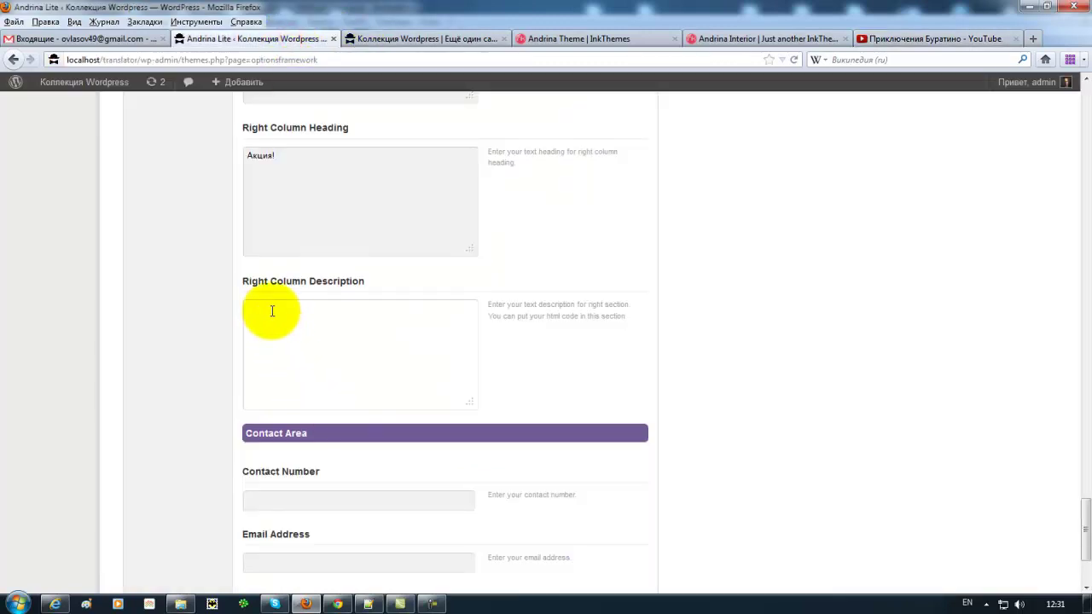
pyautogui.rightClick(271, 311)
pyautogui.click(307, 371)
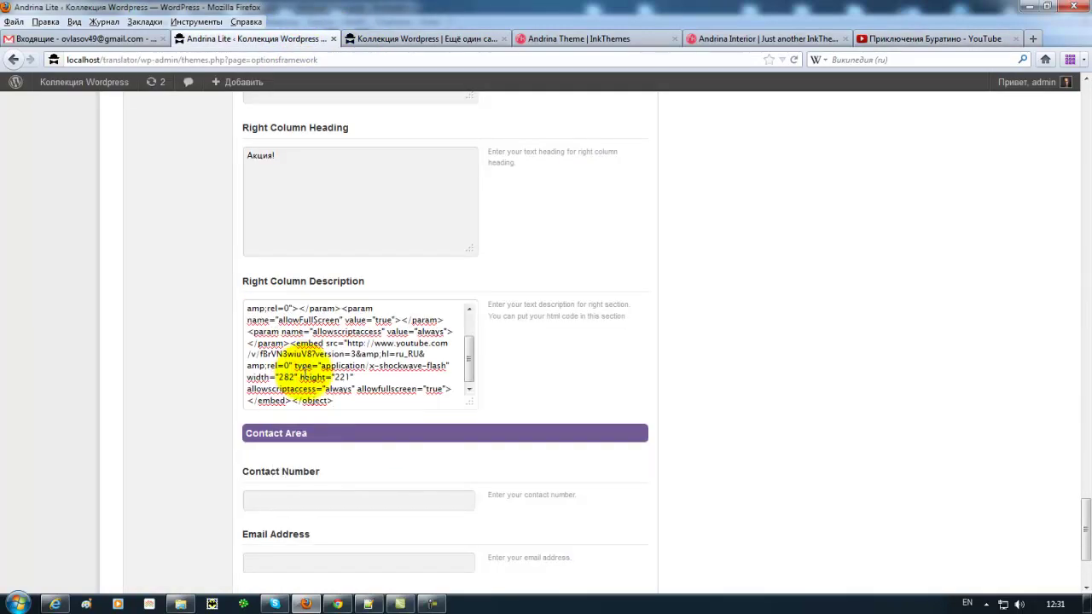
# Add the line "Короткое описание, текст, количество слов как вам нравится..." below the embed code in Right Column Description.
pyautogui.press('Return')
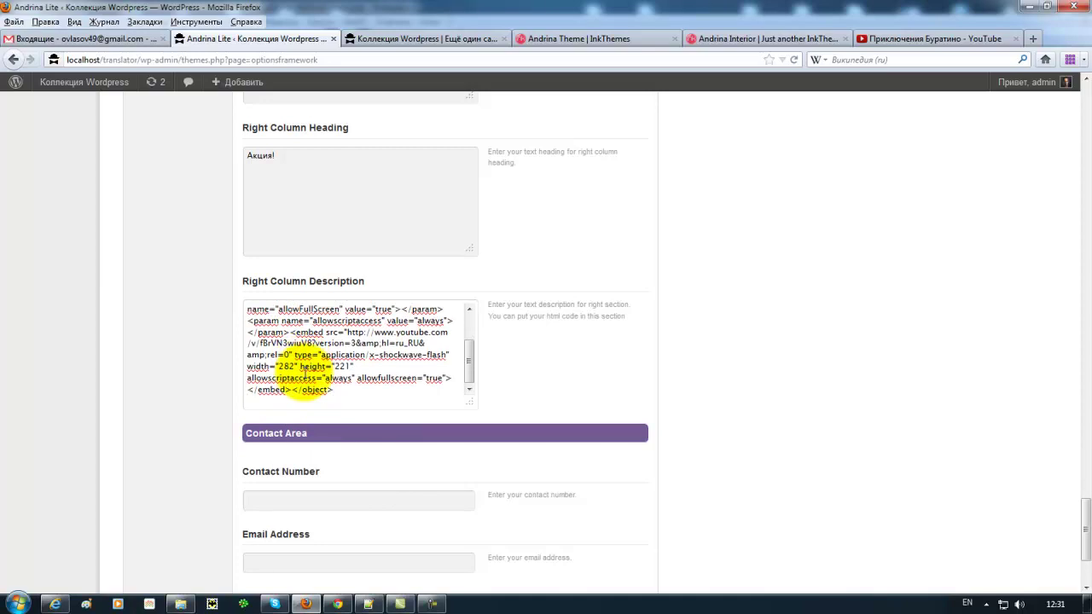
pyautogui.write('R')
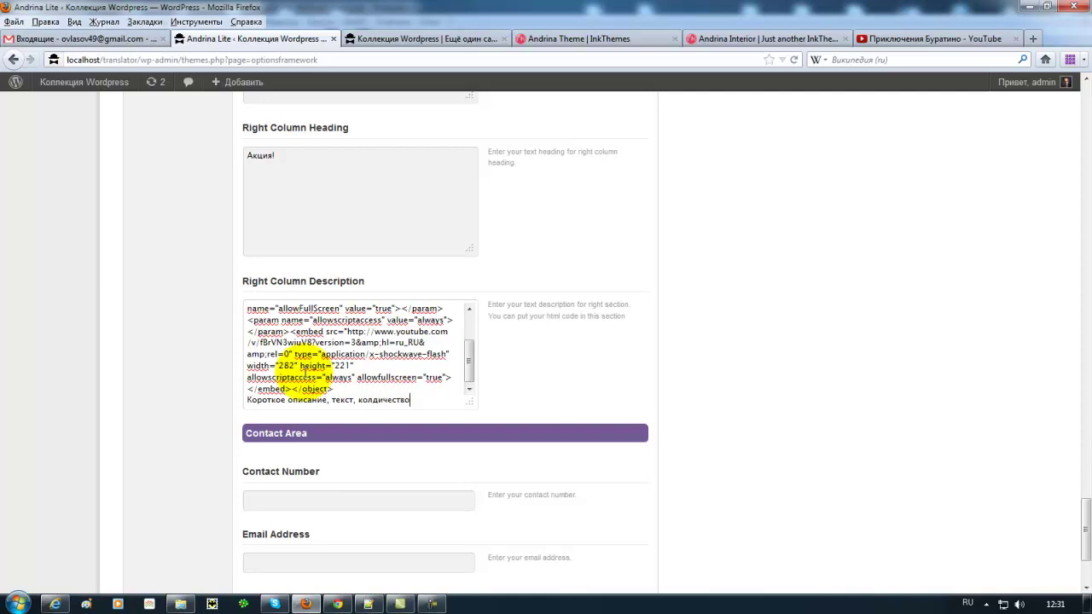
pyautogui.press('Delete')
pyautogui.write('нравится...')
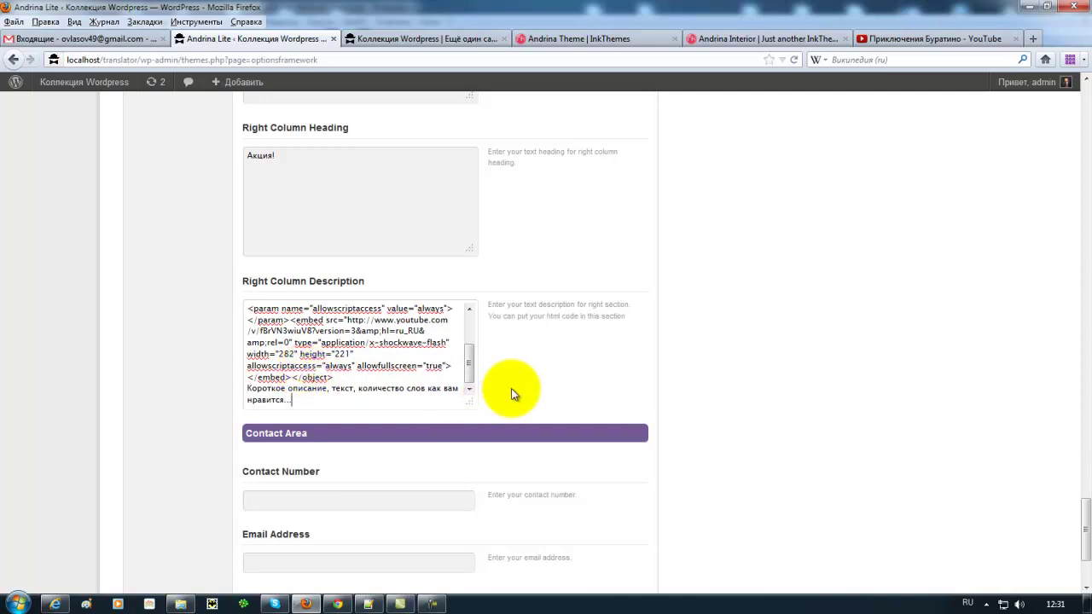
# Save all theme option changes and reload the homepage to check the video and description under "Акция!".
pyautogui.scroll(-3, 512, 391)
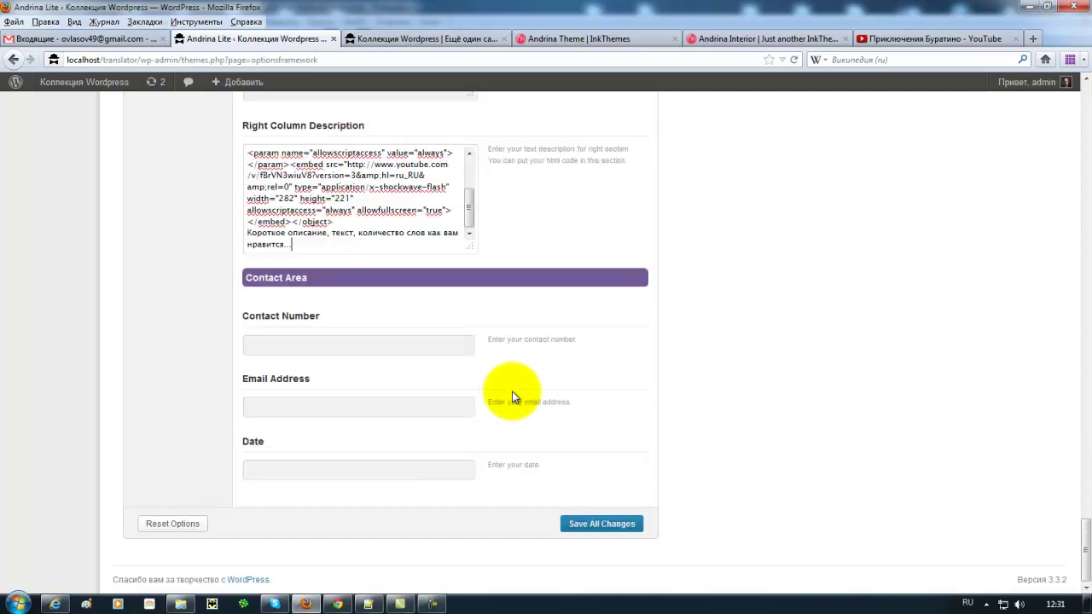
pyautogui.click(605, 525)
pyautogui.click(389, 38)
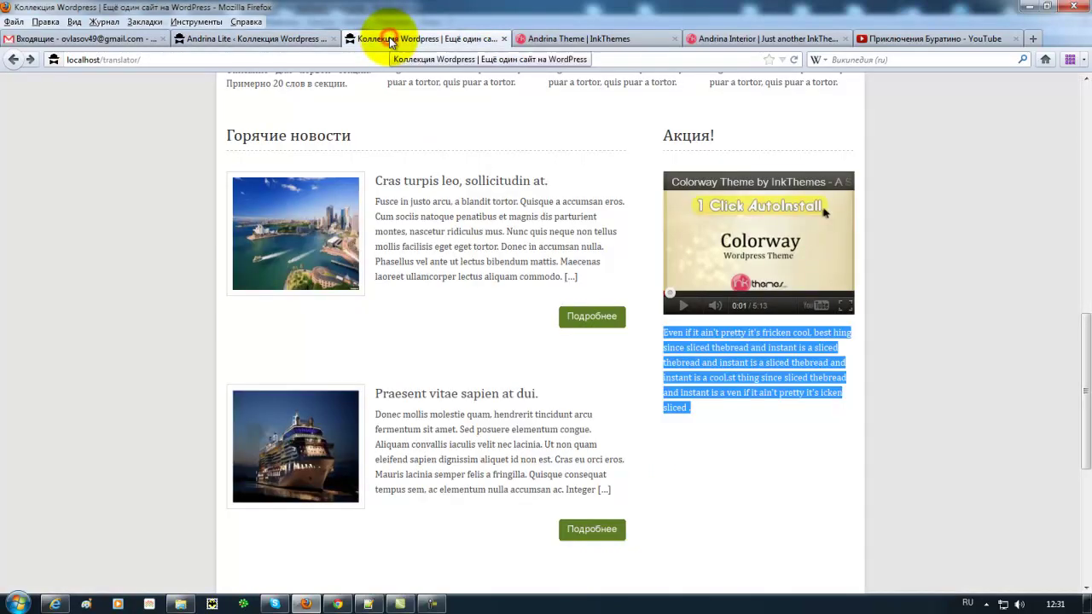
pyautogui.click(896, 177)
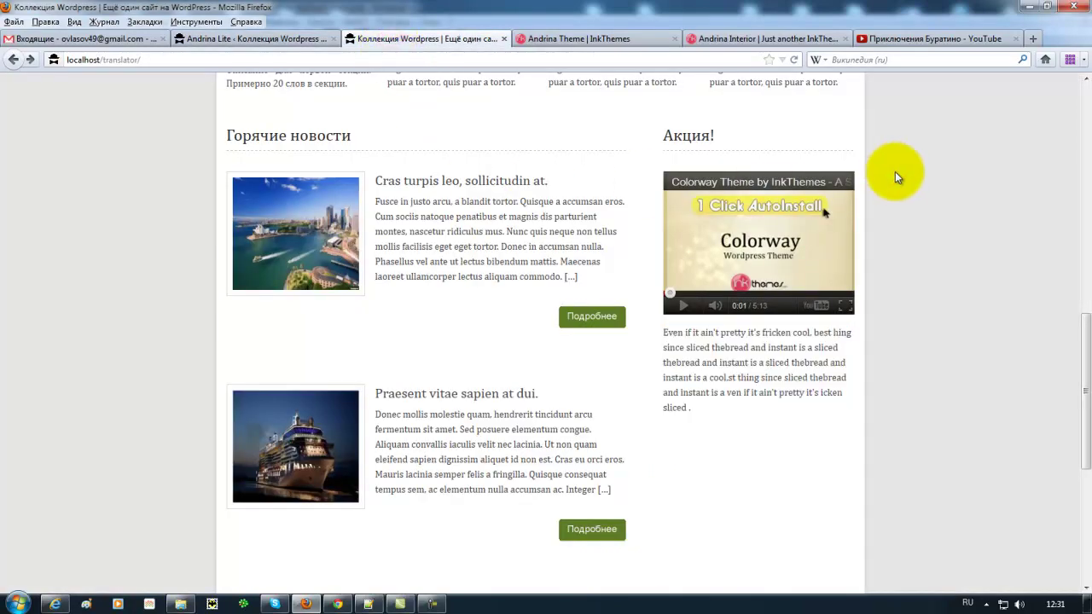
pyautogui.click(793, 60)
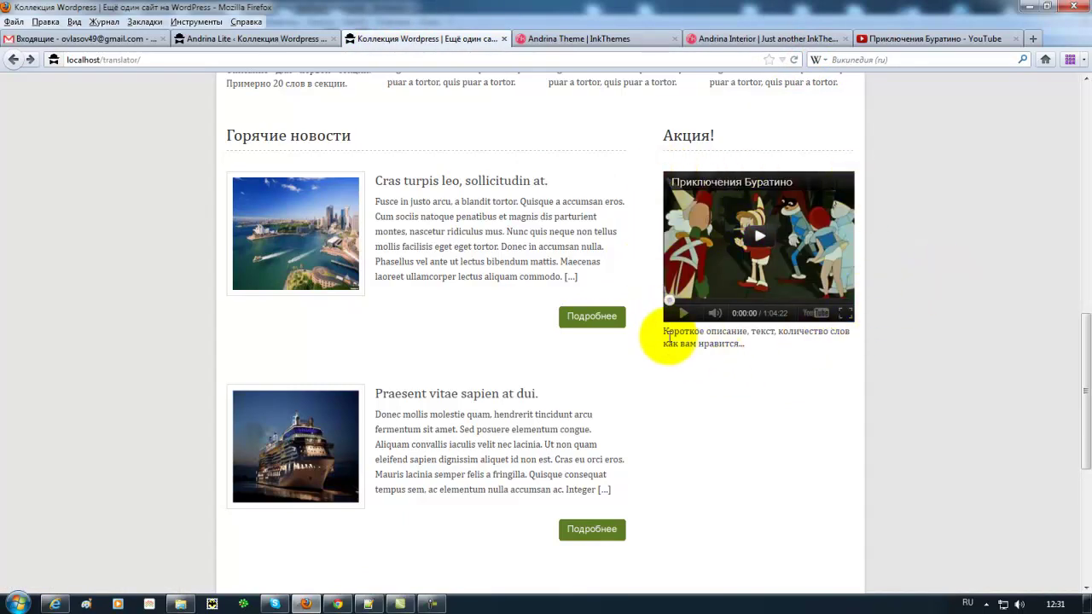
pyautogui.moveTo(665, 334); pyautogui.dragTo(802, 350)
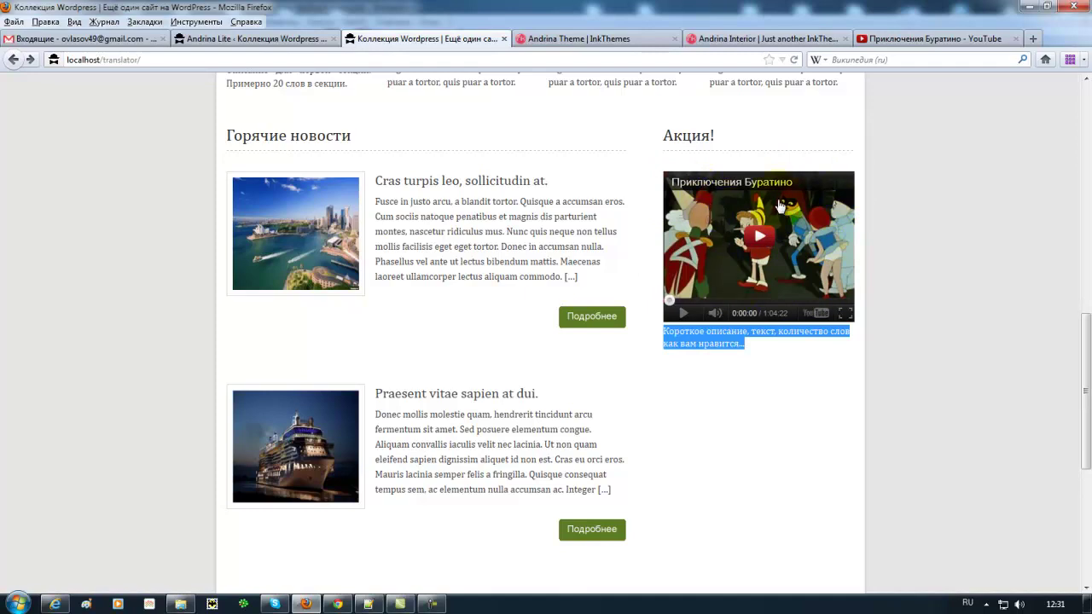
# From the Andrina Lite theme options, open the page for adding a new media file in a new browser tab.
pyautogui.click(288, 39)
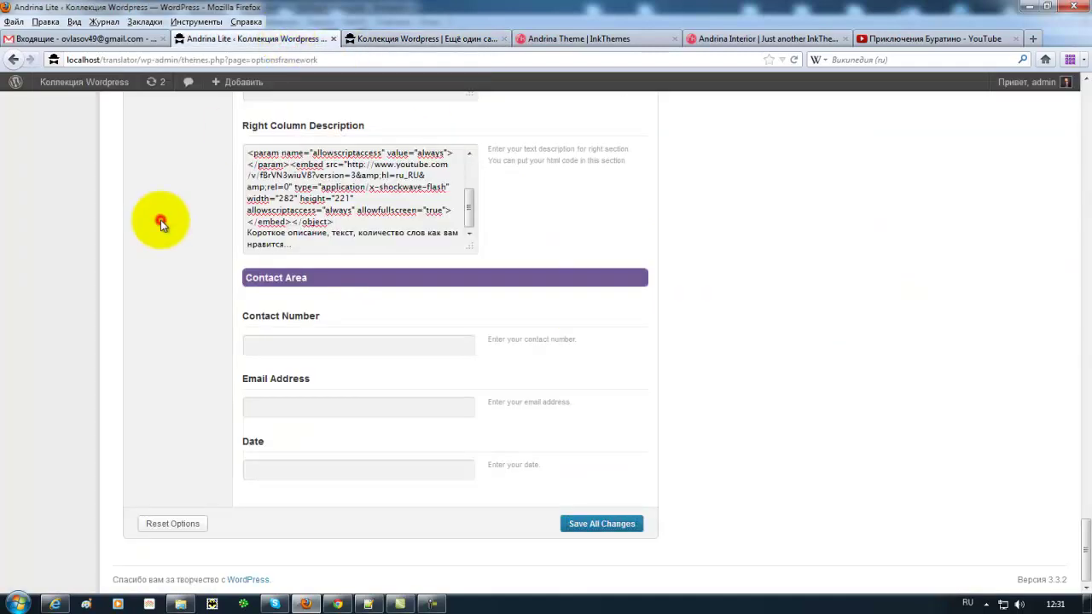
pyautogui.scroll(20, 174, 381)
pyautogui.scroll(15, 171, 375)
pyautogui.scroll(4, 163, 323)
pyautogui.moveTo(69, 156)
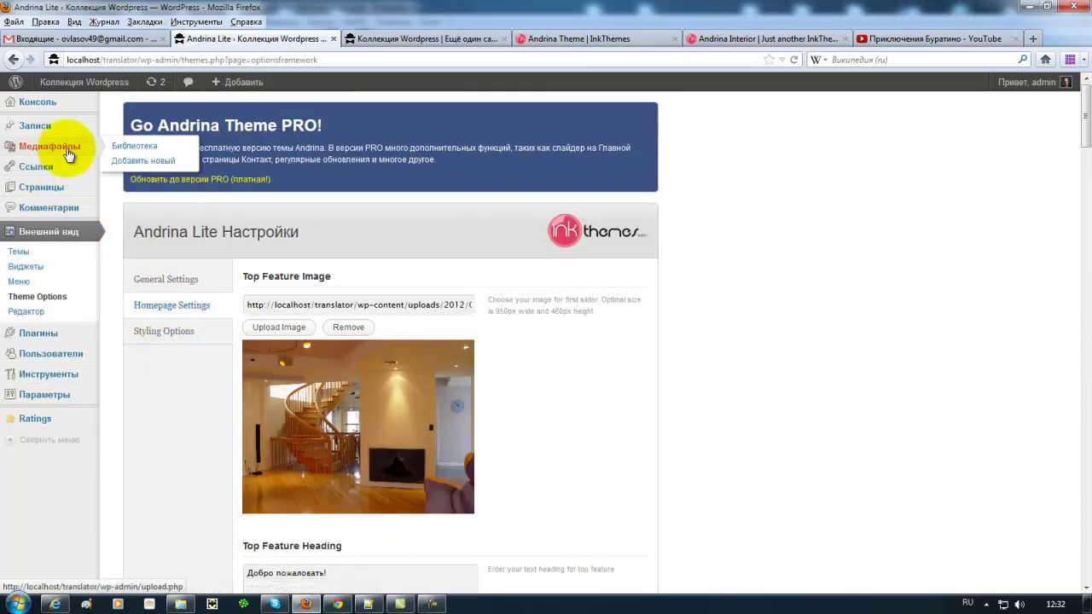
pyautogui.rightClick(128, 161)
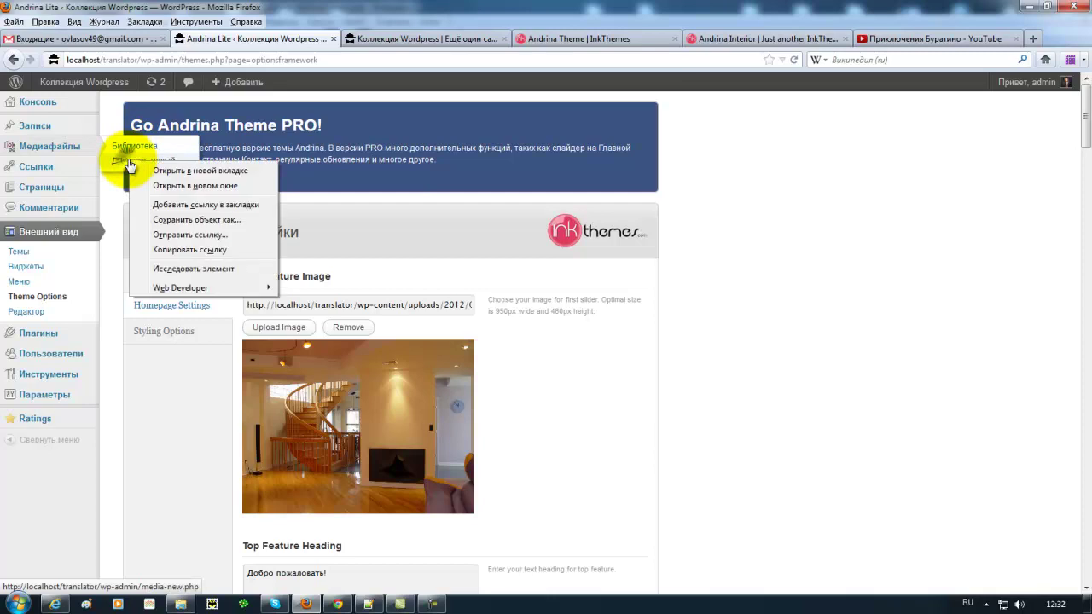
pyautogui.click(149, 171)
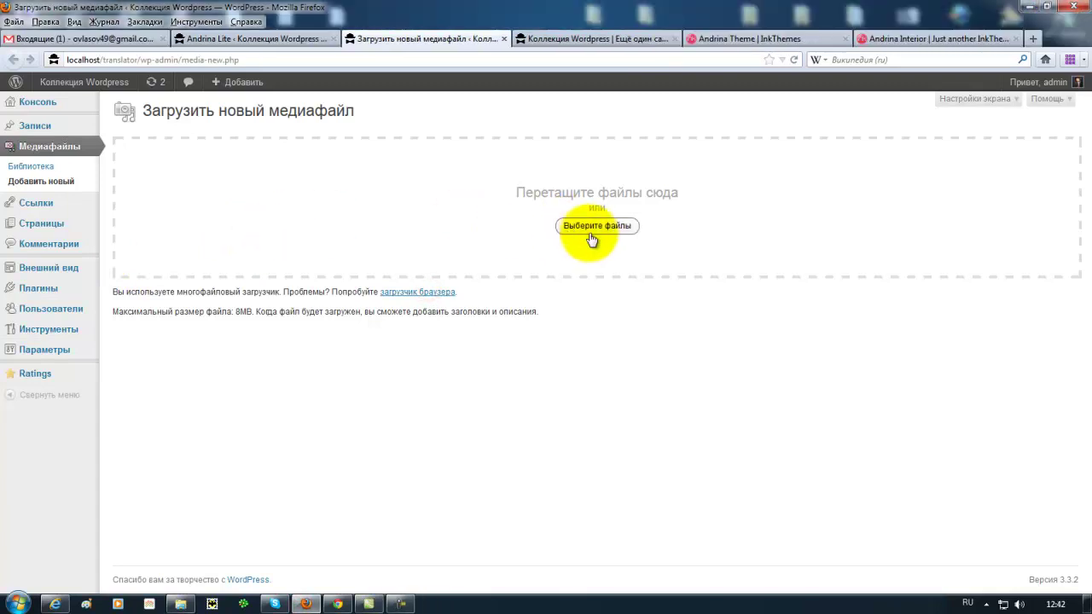
# Upload the image 234x140-4 from the Интерьер folder to the media library and copy its file link.
pyautogui.click(587, 226)
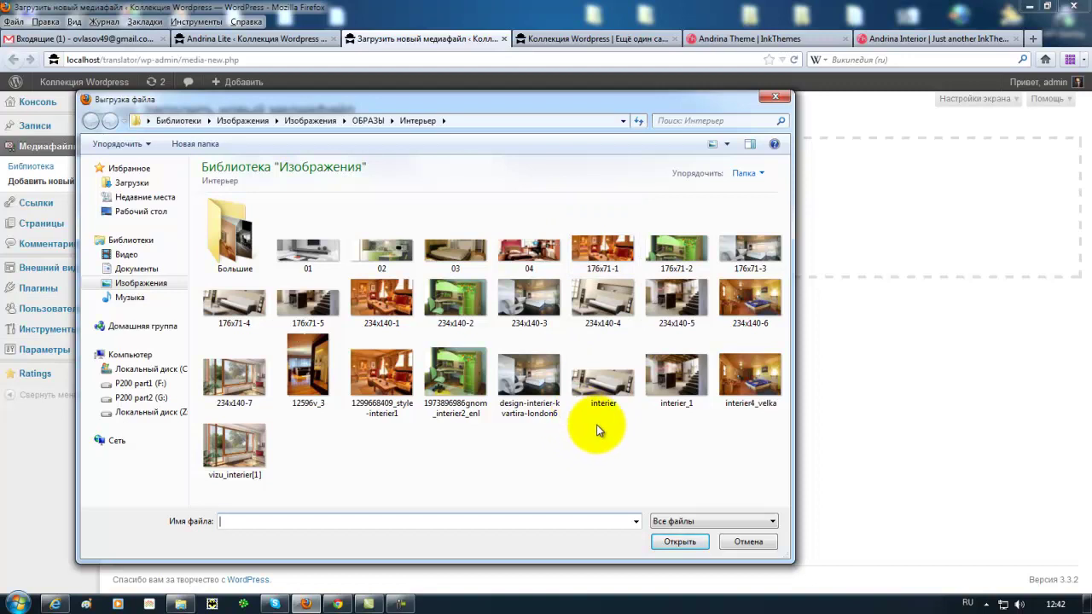
pyautogui.click(599, 303)
pyautogui.click(672, 541)
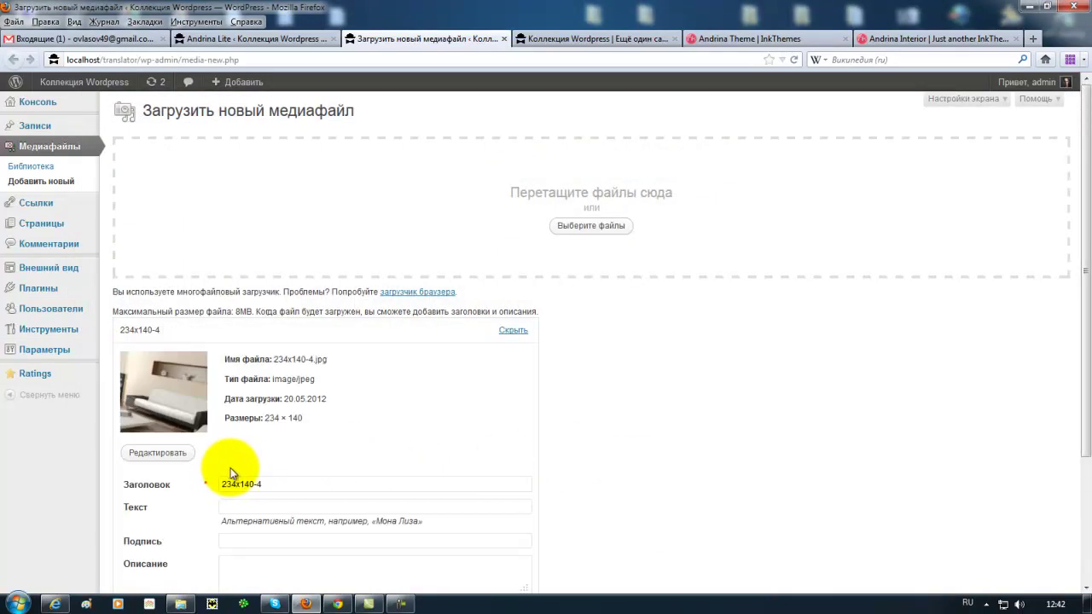
pyautogui.scroll(-3, 208, 518)
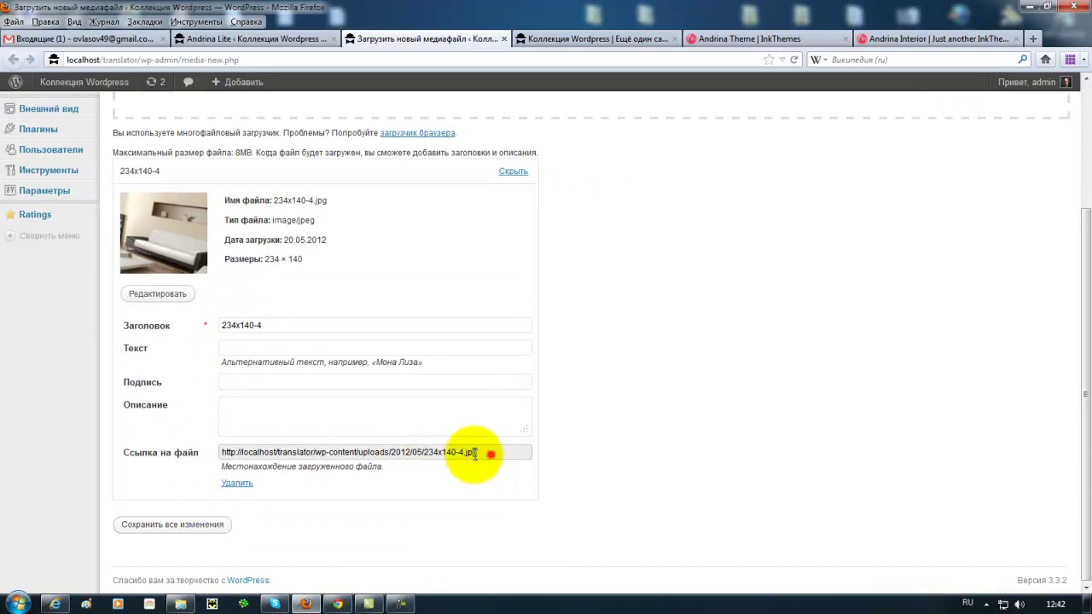
pyautogui.moveTo(490, 452); pyautogui.dragTo(210, 454)
pyautogui.hotkey('ctrl', 'c')
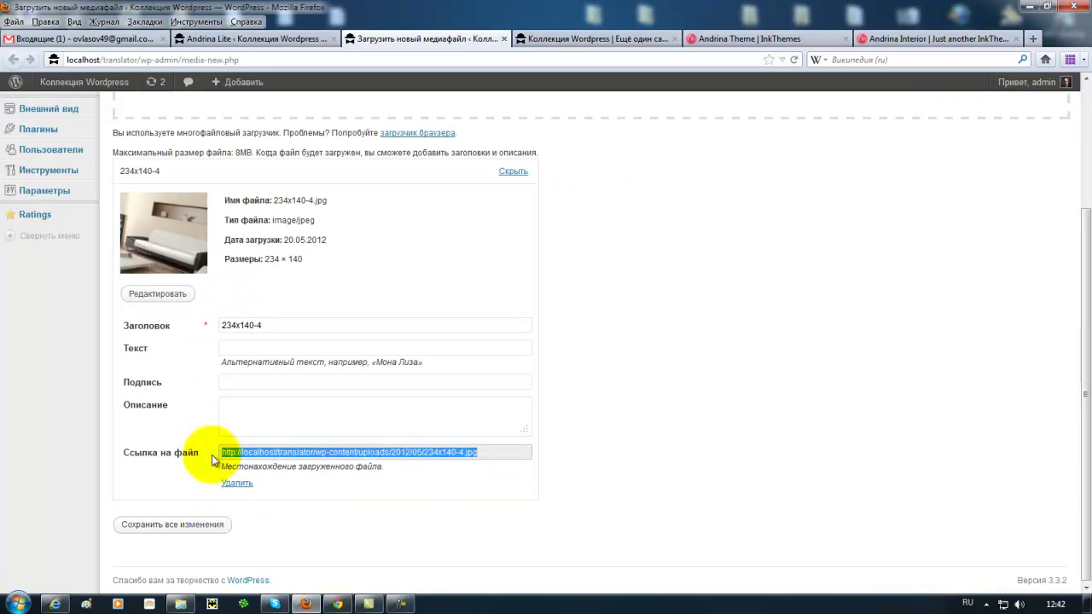
# In Right Column Description of the Andrina Lite options, replace the closing part of the video embed code with "<img".
pyautogui.click(233, 39)
pyautogui.scroll(-10, 168, 461)
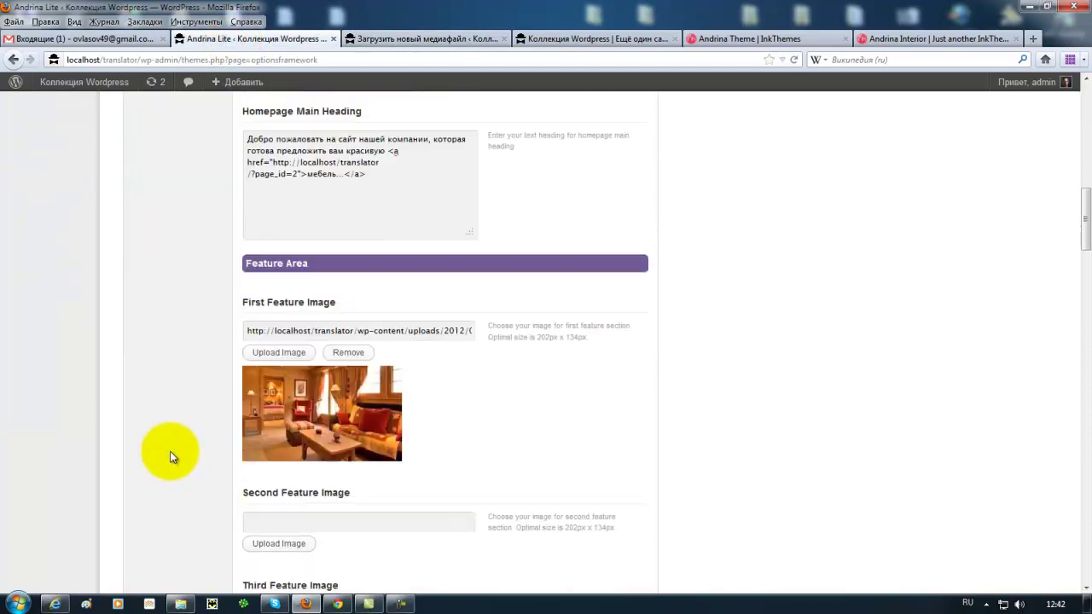
pyautogui.scroll(-10, 170, 451)
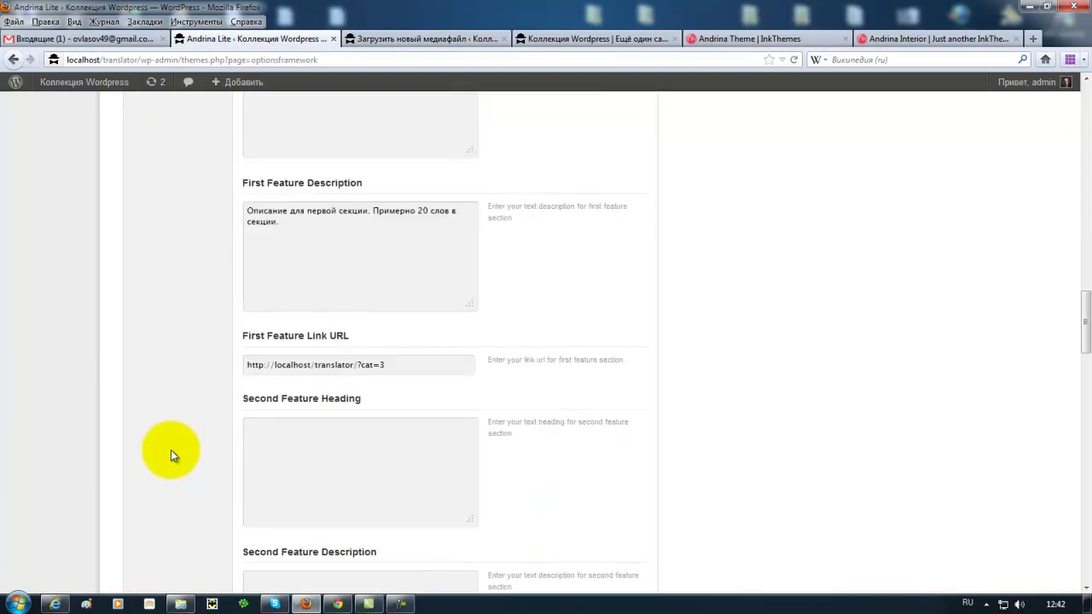
pyautogui.scroll(-15, 169, 457)
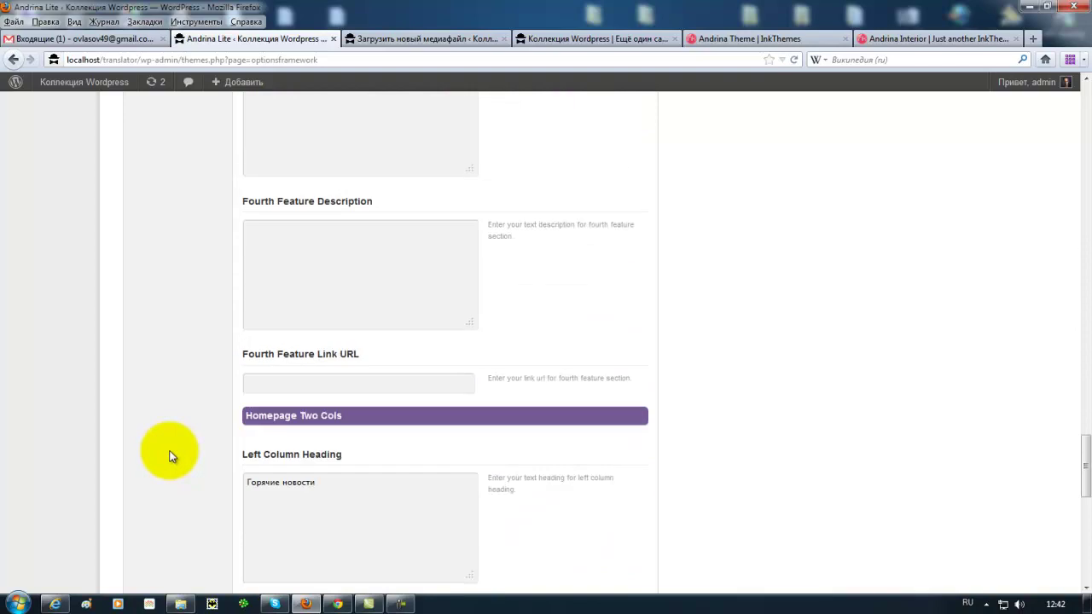
pyautogui.scroll(-3, 169, 454)
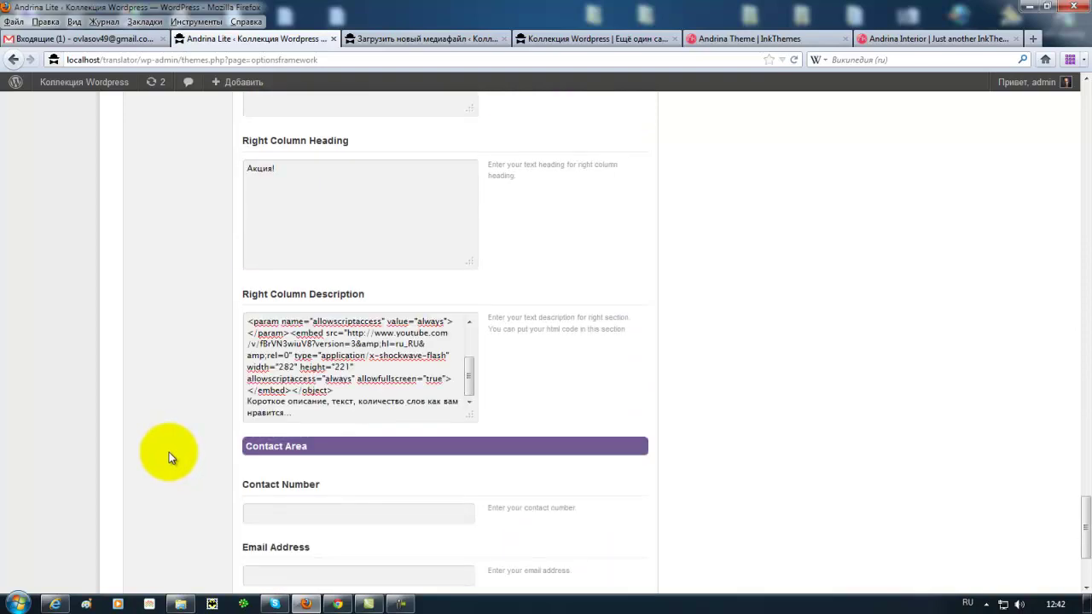
pyautogui.tripleClick(248, 322)
pyautogui.moveTo(247, 322); pyautogui.dragTo(344, 390)
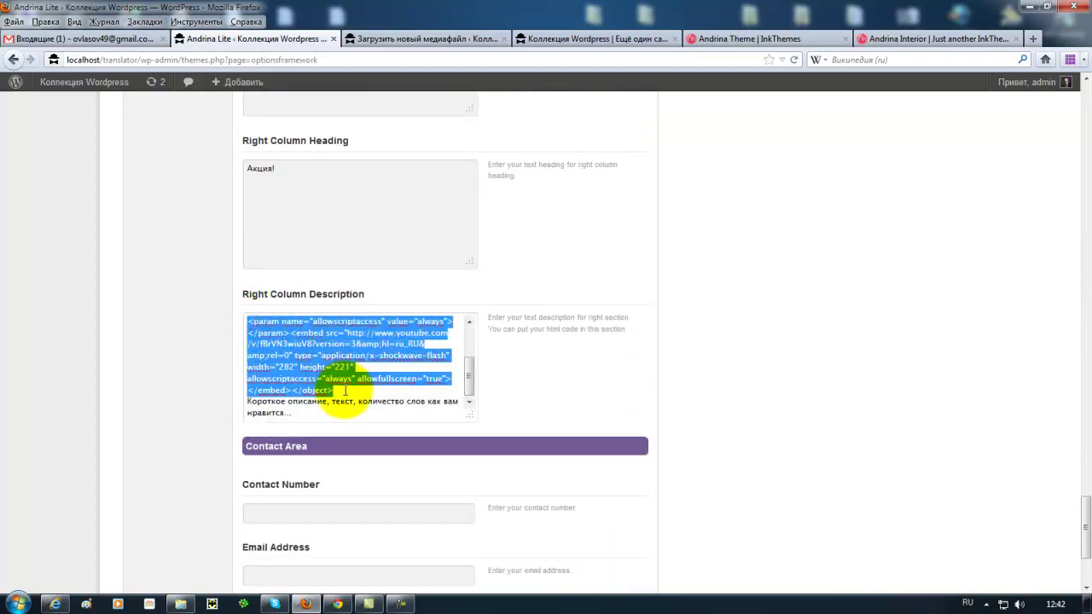
pyautogui.write('<object width="282" height="221"><param name="movie" value="http://www.youtube.com/v/fBrVN3wiuV8?version=3&amp;hl=ru_RU&amp;rel=0"></param><param name="allowFullScreen" value="true"></param>')
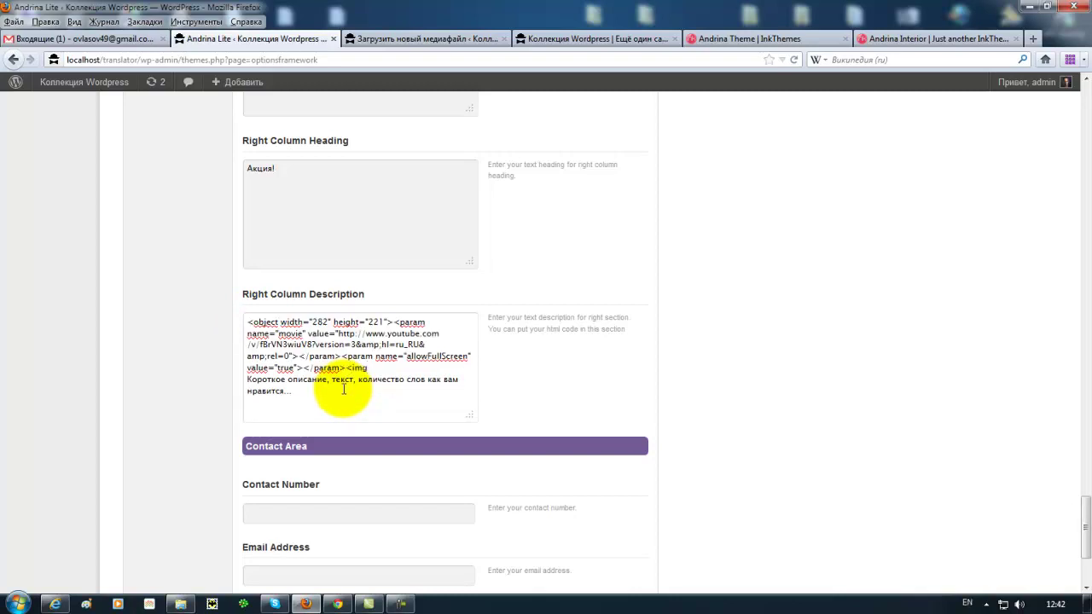
# Delete the remaining embed code before "<img" and complete the image tag with the copied file link as its src, closed with " />".
pyautogui.hotkey('shift', 'Up')
pyautogui.hotkey('shift', 'Up')
pyautogui.hotkey('shift', 'Up')
pyautogui.hotkey('shift', 'Up')
pyautogui.hotkey('shift', 'Up')
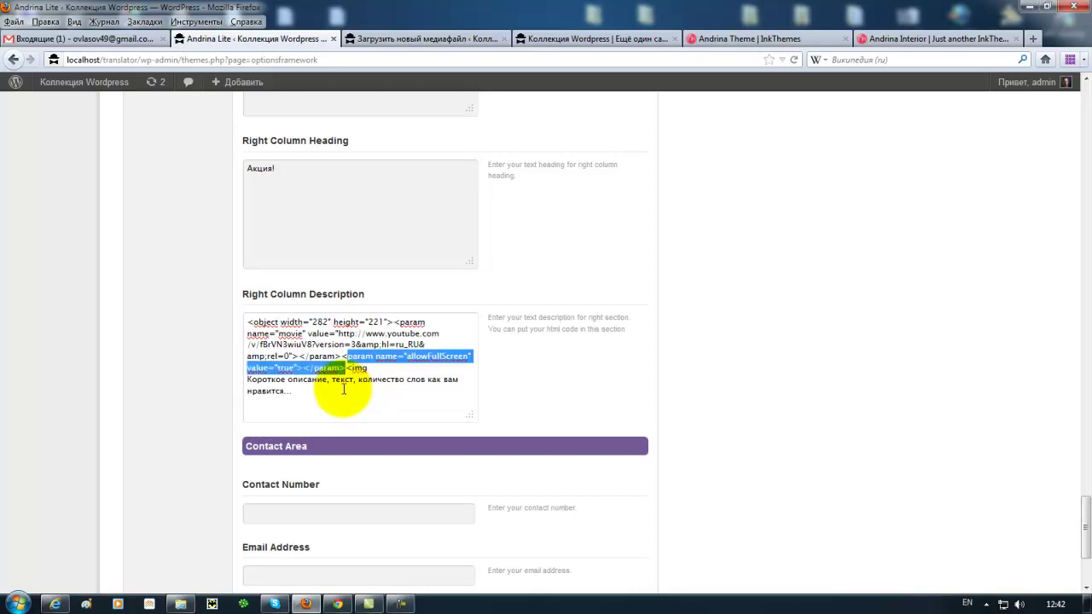
pyautogui.press('BackSpace')
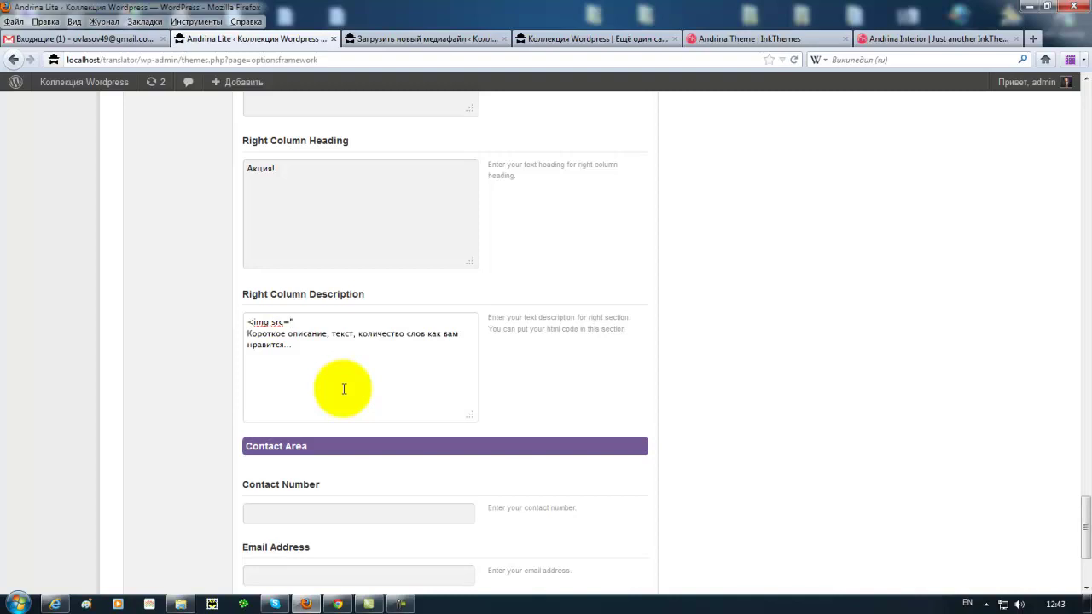
pyautogui.write('src="')
pyautogui.hotkey('ctrl', 'v')
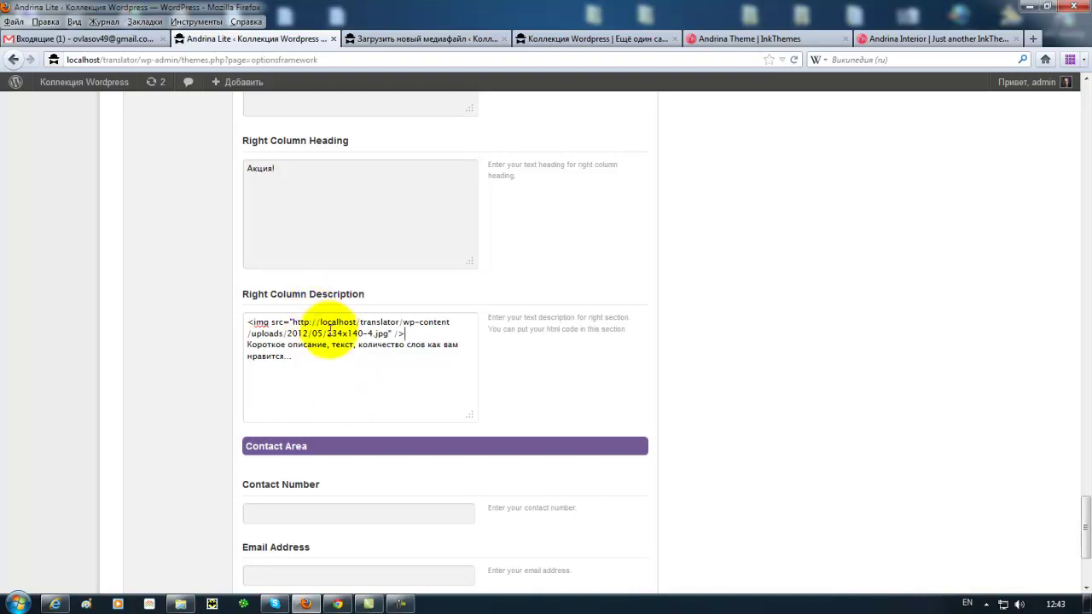
# Save all theme option changes and reload the homepage to check the image and description under "Акция!".
pyautogui.scroll(-3, 882, 511)
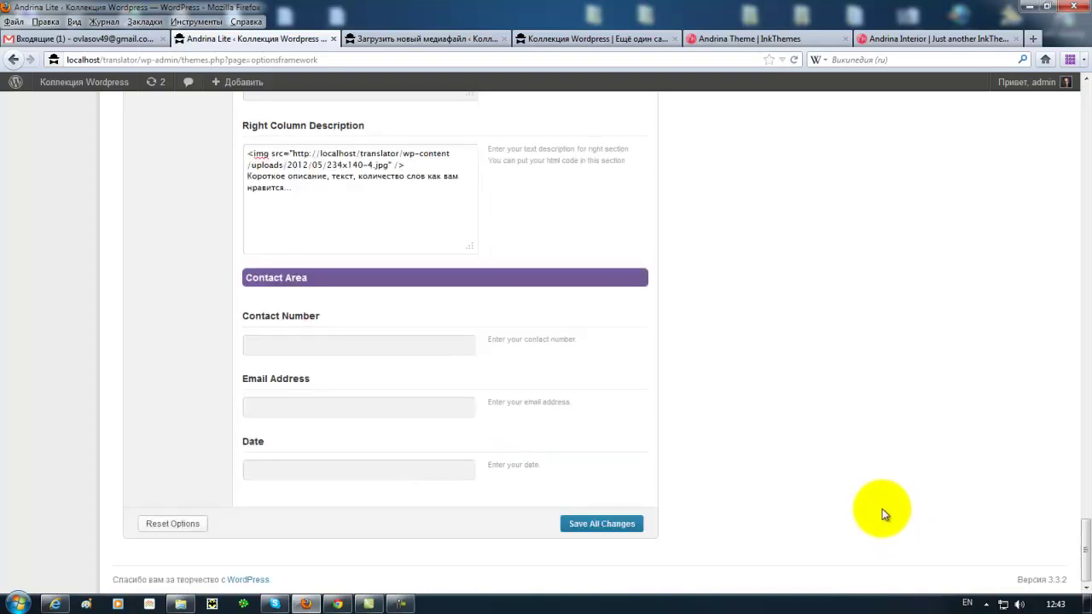
pyautogui.click(575, 519)
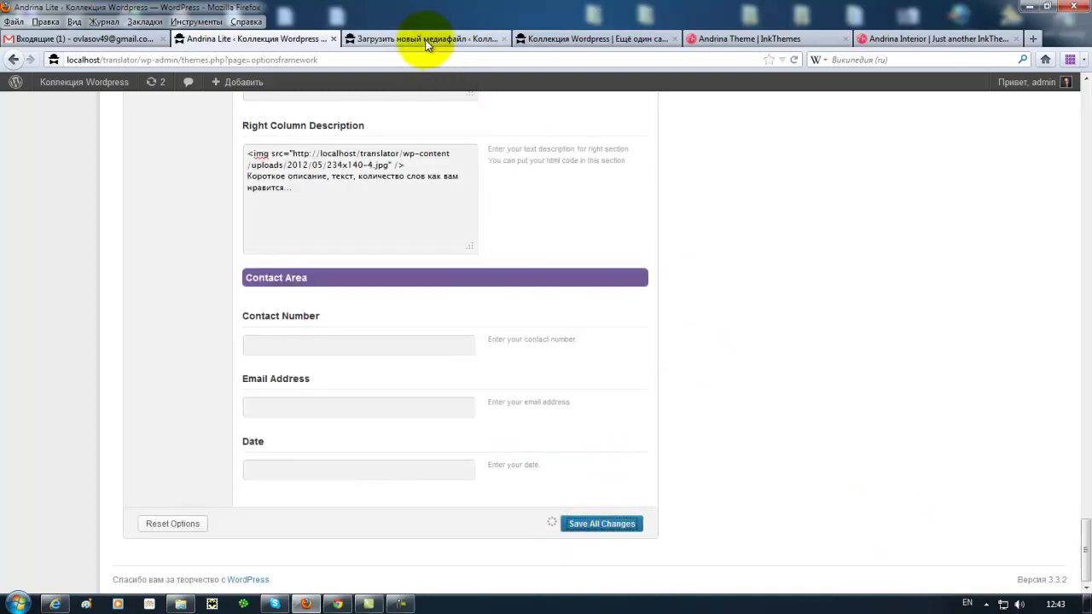
pyautogui.click(553, 38)
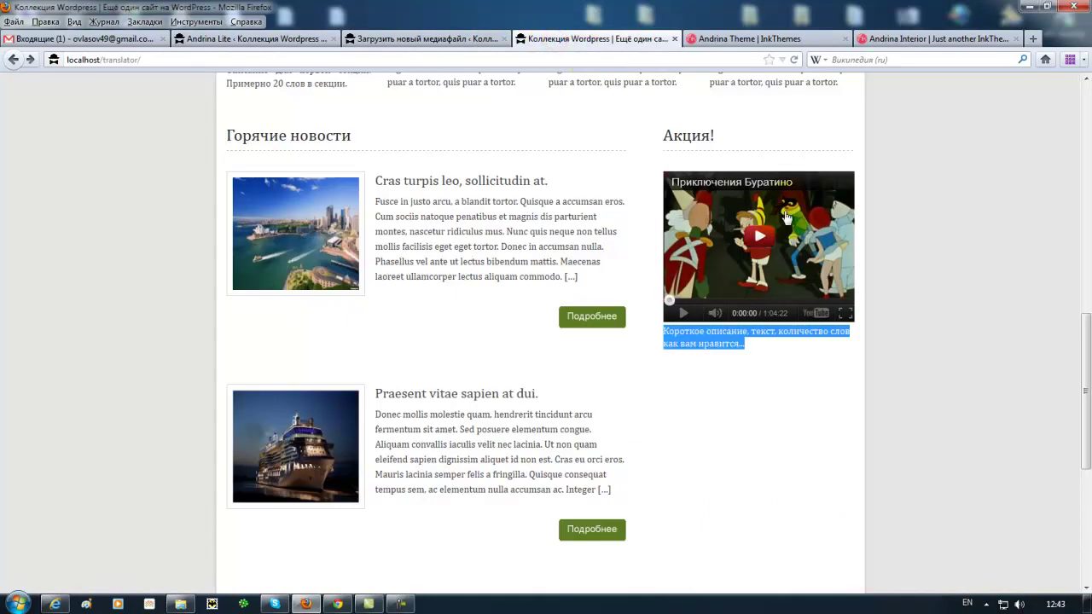
pyautogui.click(793, 60)
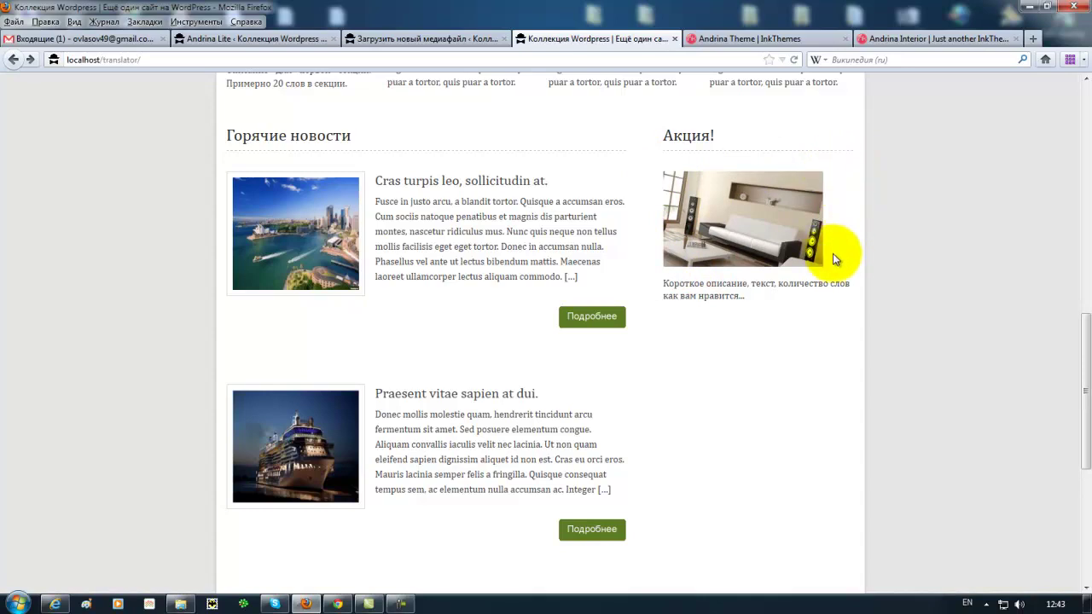
pyautogui.scroll(3, 694, 174)
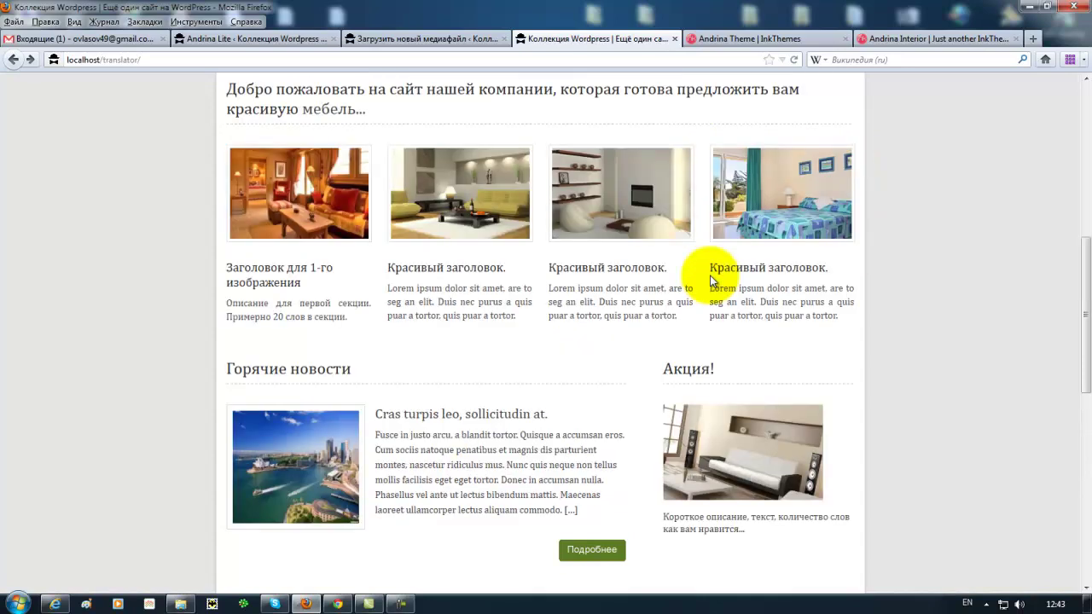
pyautogui.scroll(-2, 863, 351)
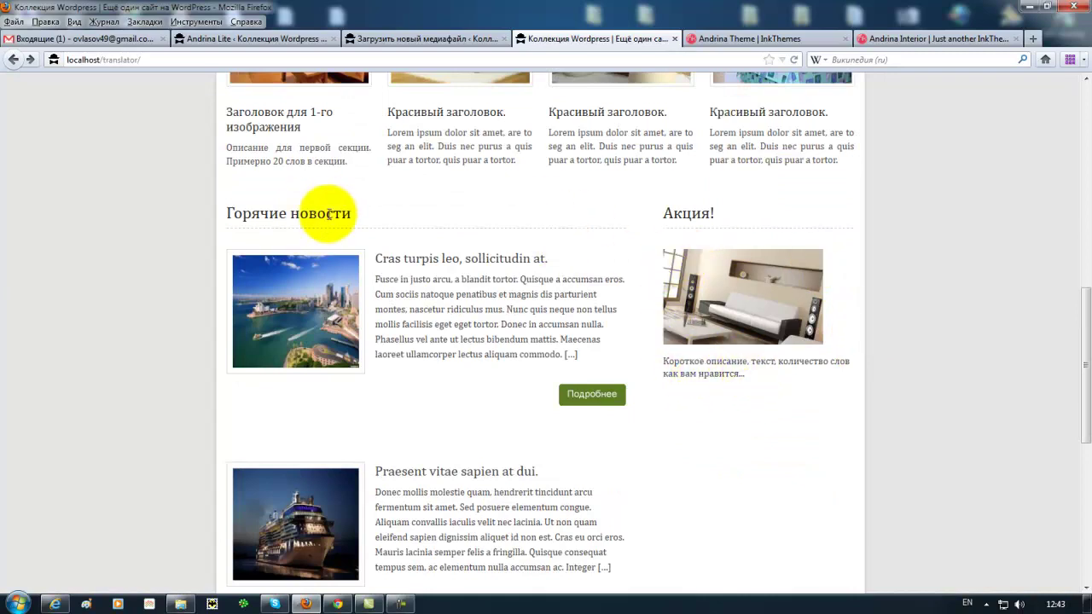
# Close the media upload page and return to the Contact Area of the theme options.
pyautogui.click(504, 38)
pyautogui.click(273, 39)
pyautogui.click(666, 379)
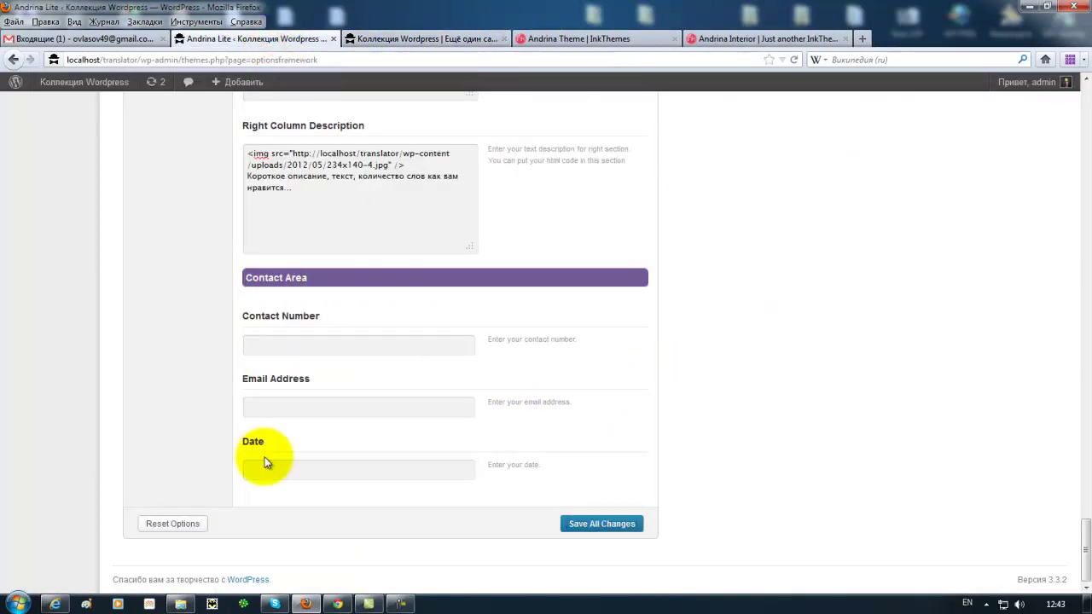
# On the homepage, examine the phone number, e-mail address and working hours in the green contact bar above the footer.
pyautogui.click(430, 39)
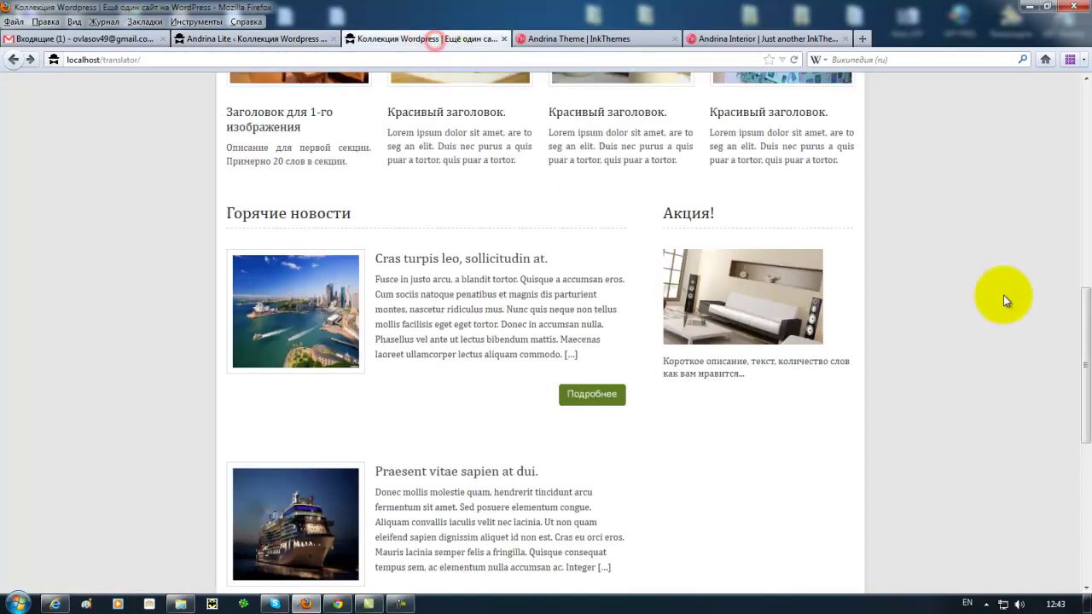
pyautogui.moveTo(1087, 309); pyautogui.dragTo(1086, 450)
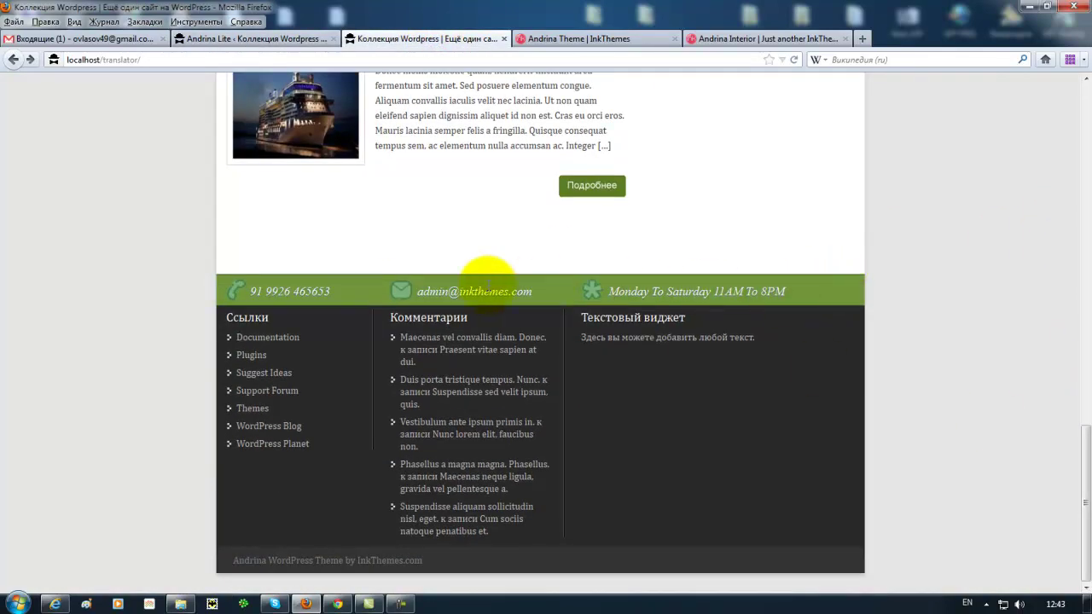
pyautogui.moveTo(250, 291); pyautogui.dragTo(344, 291)
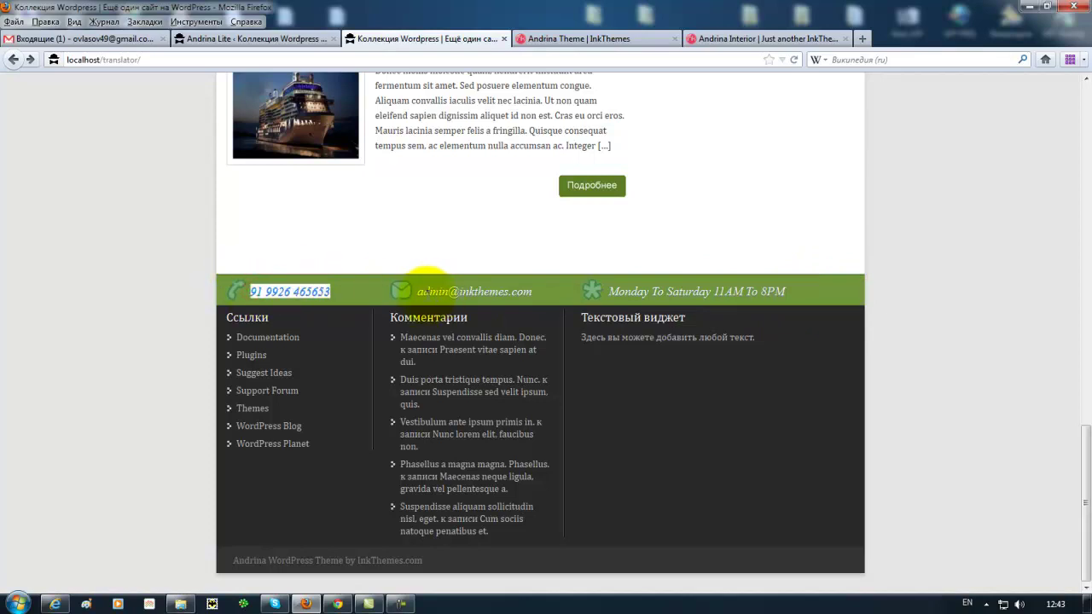
pyautogui.moveTo(417, 292); pyautogui.dragTo(539, 303)
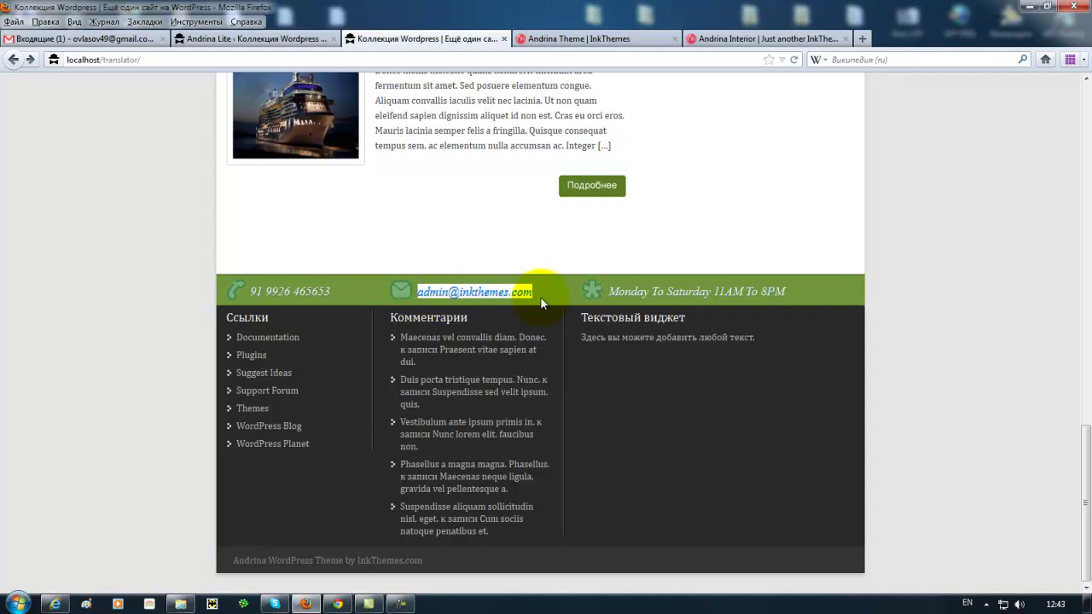
pyautogui.click(608, 294)
pyautogui.moveTo(607, 292); pyautogui.dragTo(724, 301)
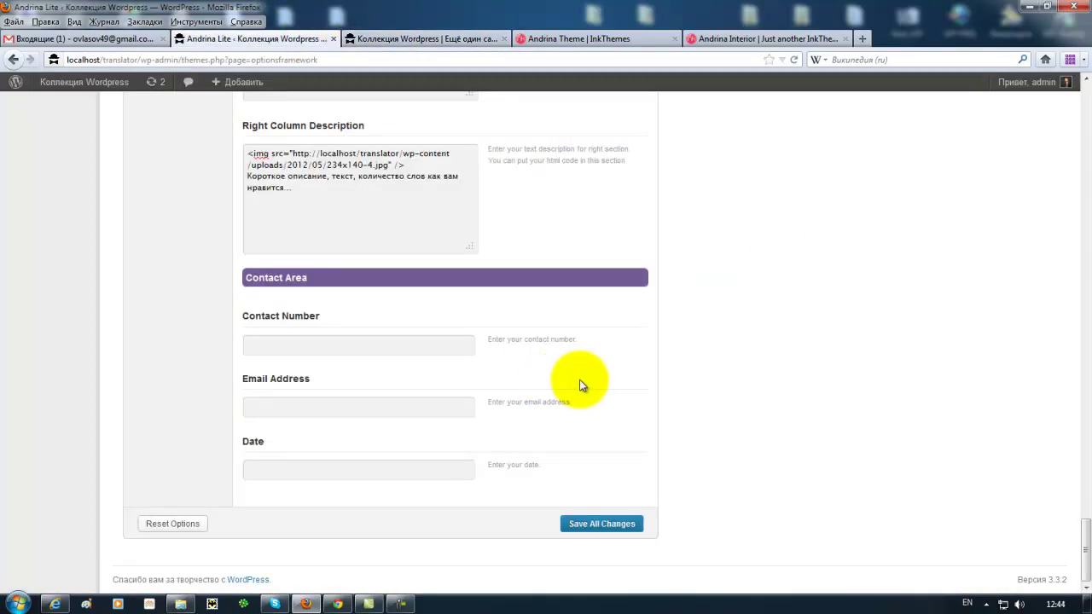
# Fill in the Contact Area with the contact number, the e-mail address and the date text "понедельник-пятница 8.00 - 18.00".
pyautogui.click(428, 343)
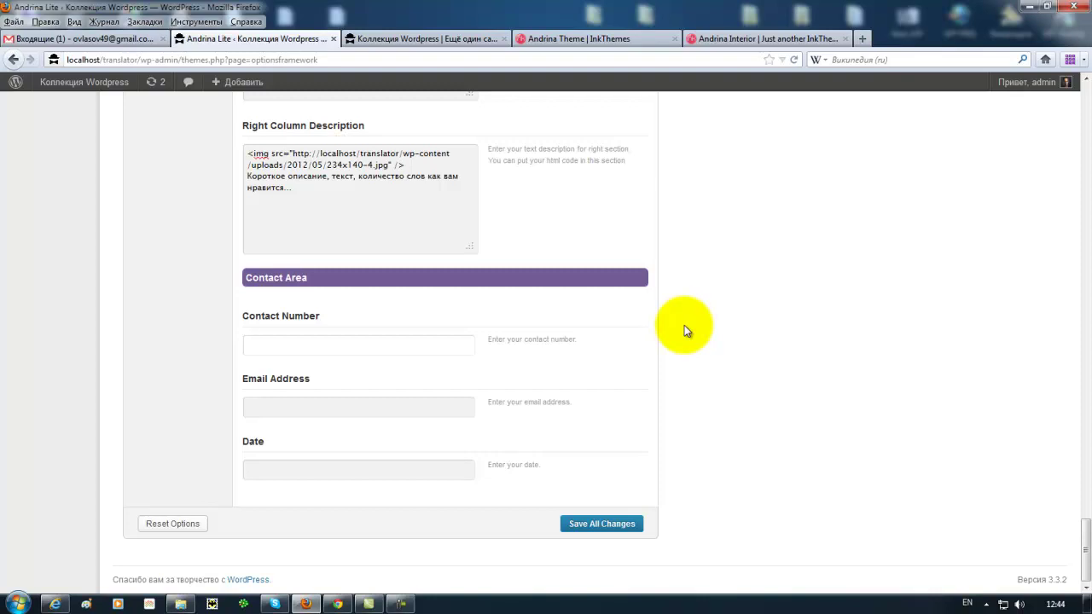
pyautogui.write('50 555 77 14')
pyautogui.press('Tab')
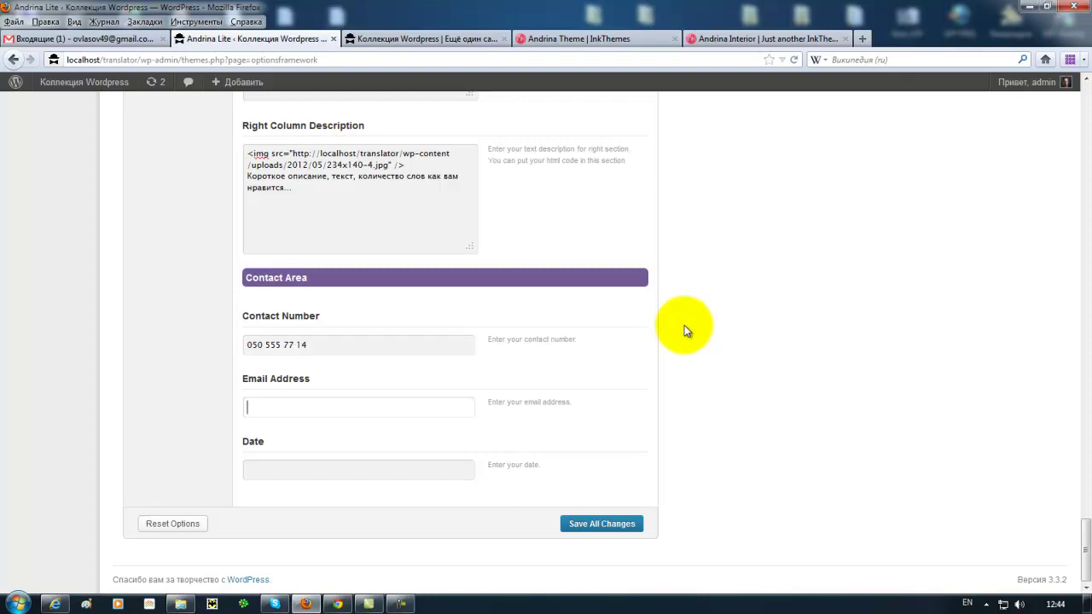
pyautogui.write('adm')
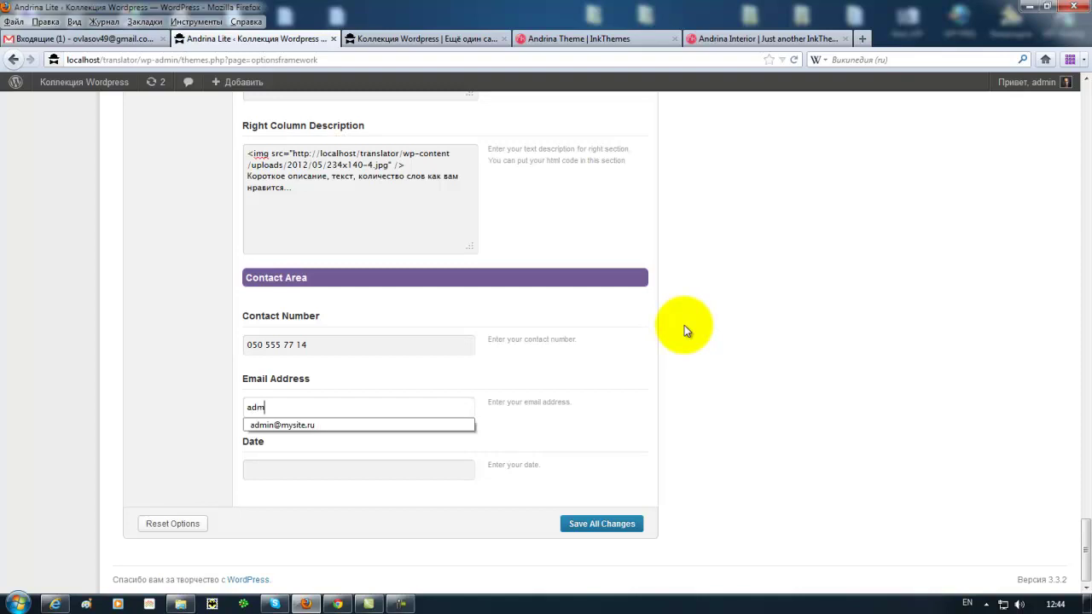
pyautogui.write('in')
pyautogui.press('Down')
pyautogui.press('Return')
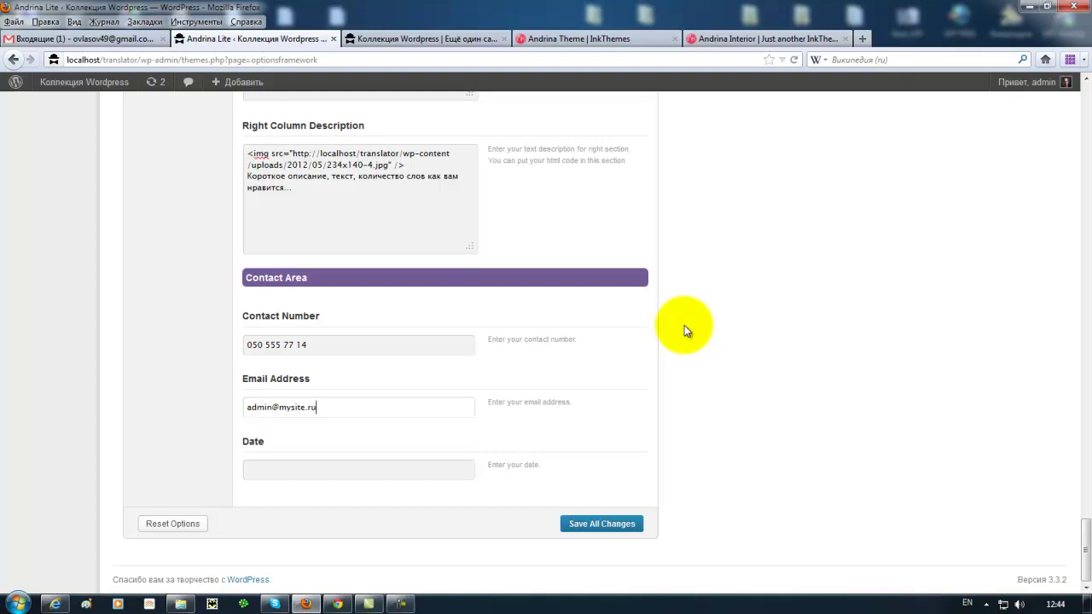
pyautogui.press('Tab')
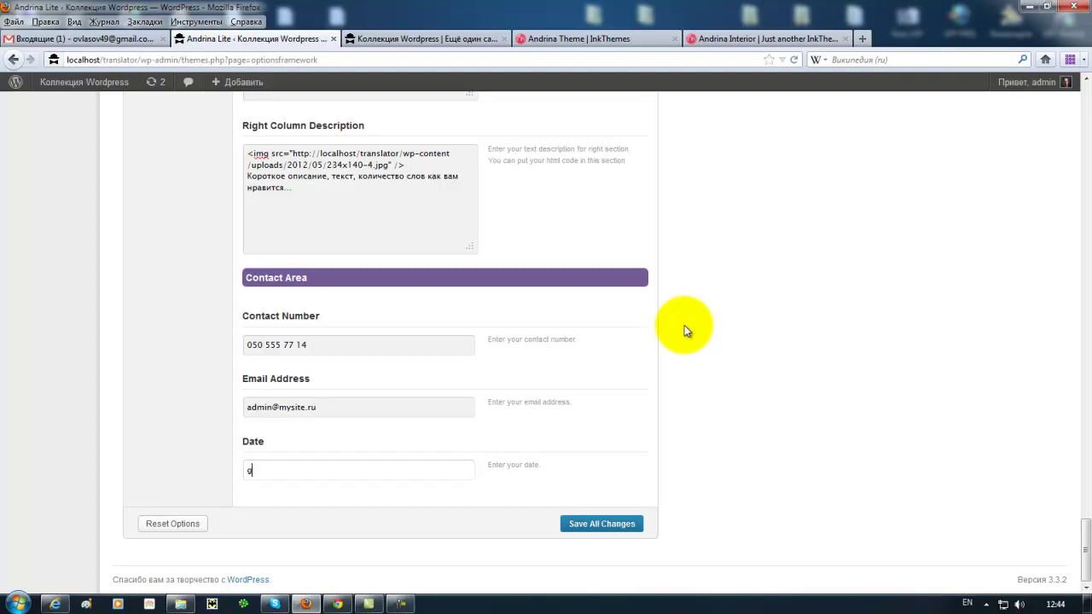
pyautogui.write('понедельник-пятница 8.00 - 18.00')
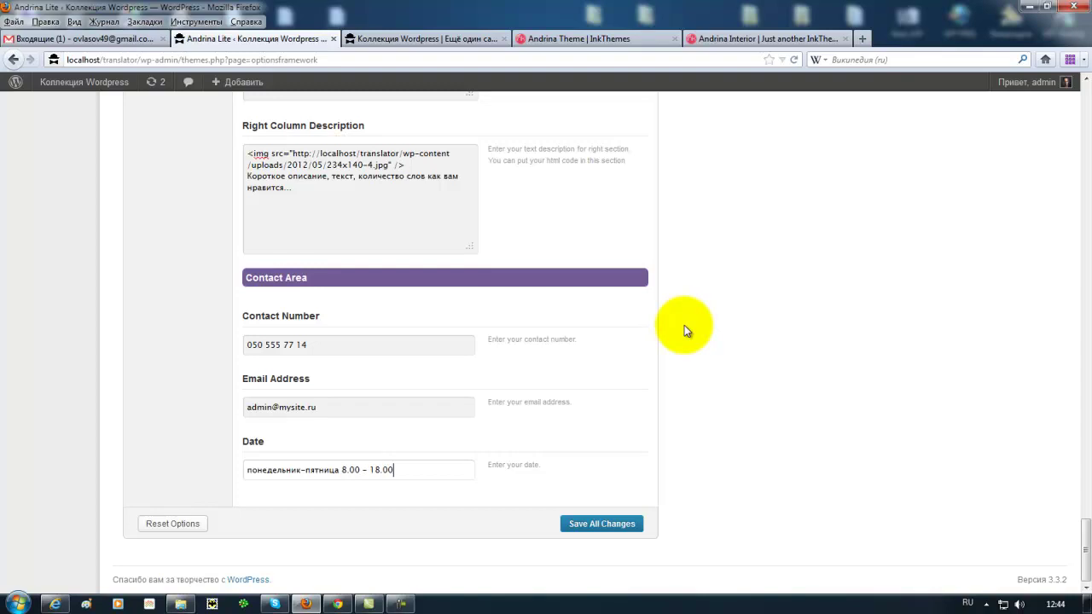
# Save all theme option changes and reload the homepage to check the contact bar above the footer.
pyautogui.click(629, 523)
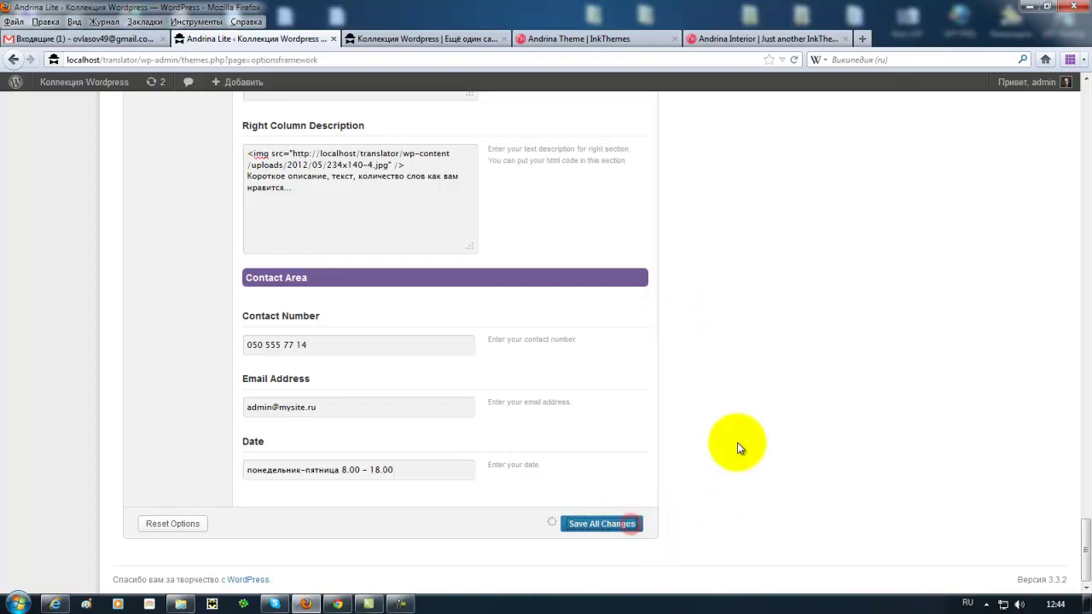
pyautogui.click(431, 38)
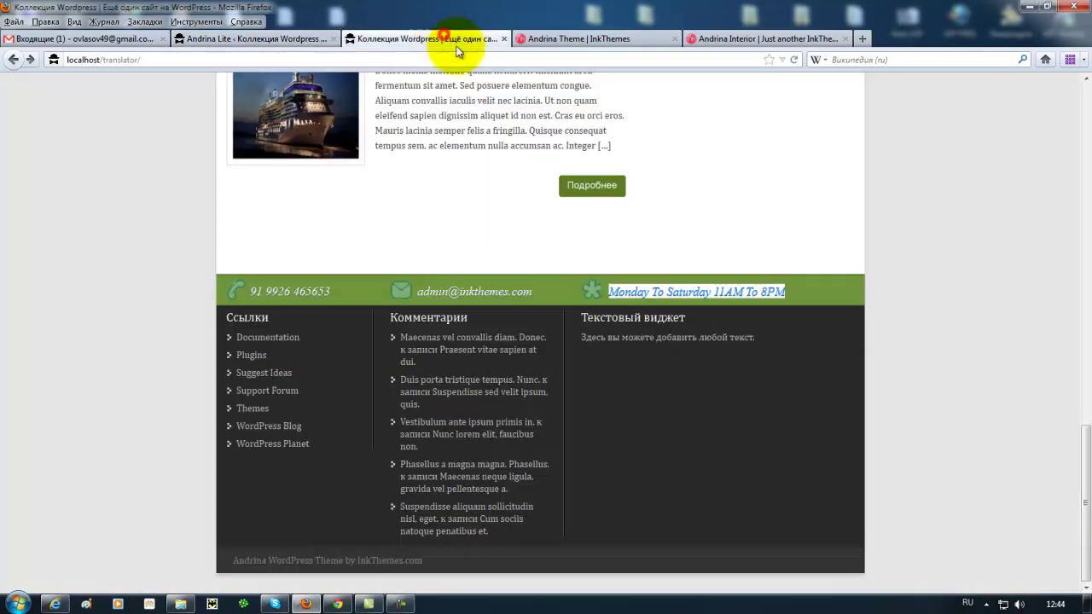
pyautogui.click(793, 59)
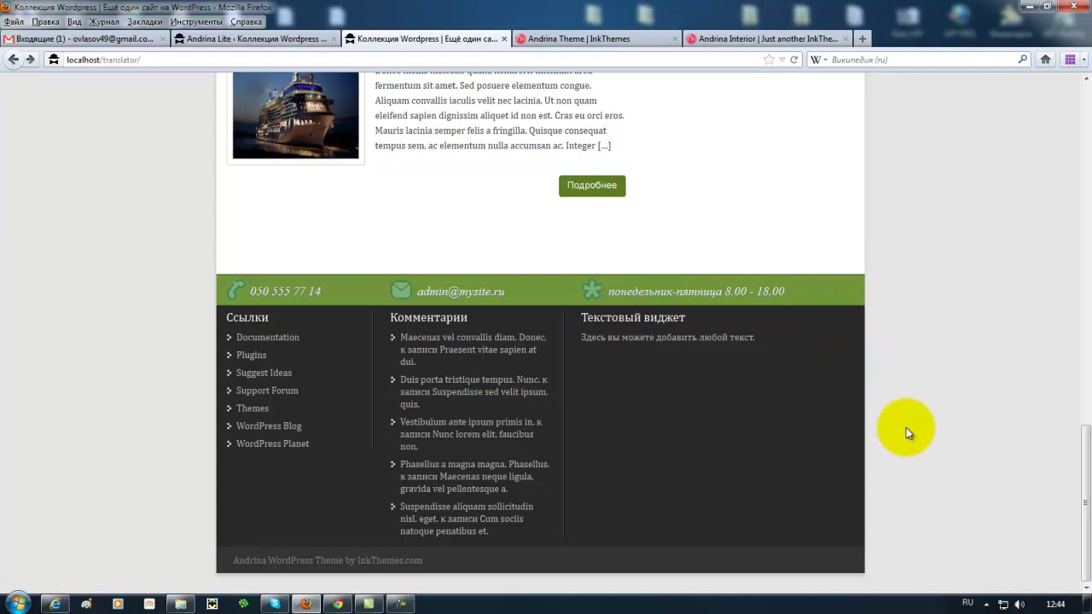
# Open the theme's Styling Options and examine the Custom CSS field, comparing it with the homepage.
pyautogui.click(286, 39)
pyautogui.scroll(15, 758, 449)
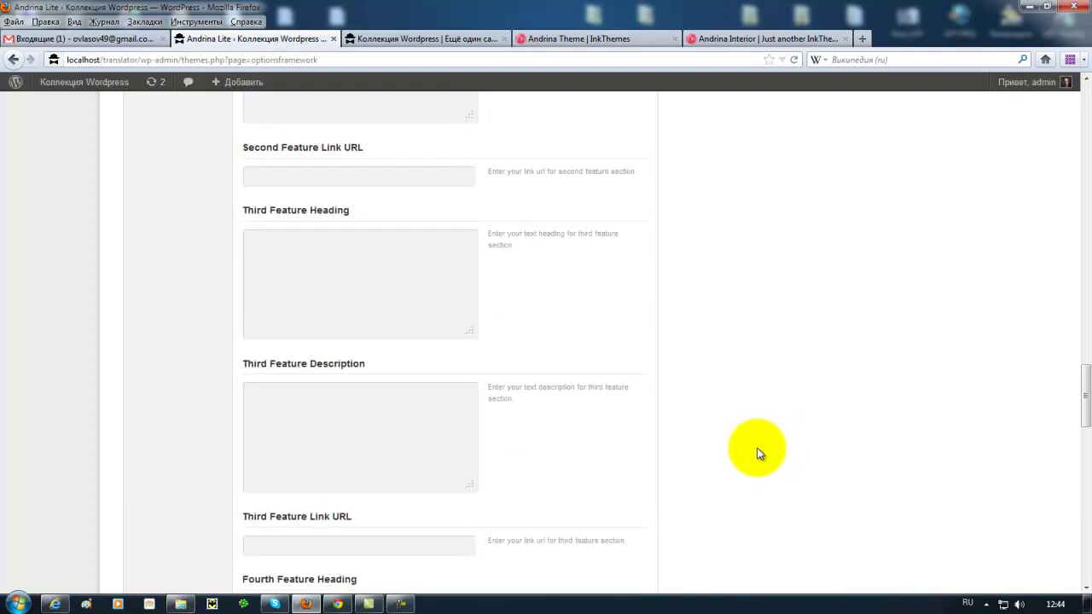
pyautogui.scroll(10, 758, 449)
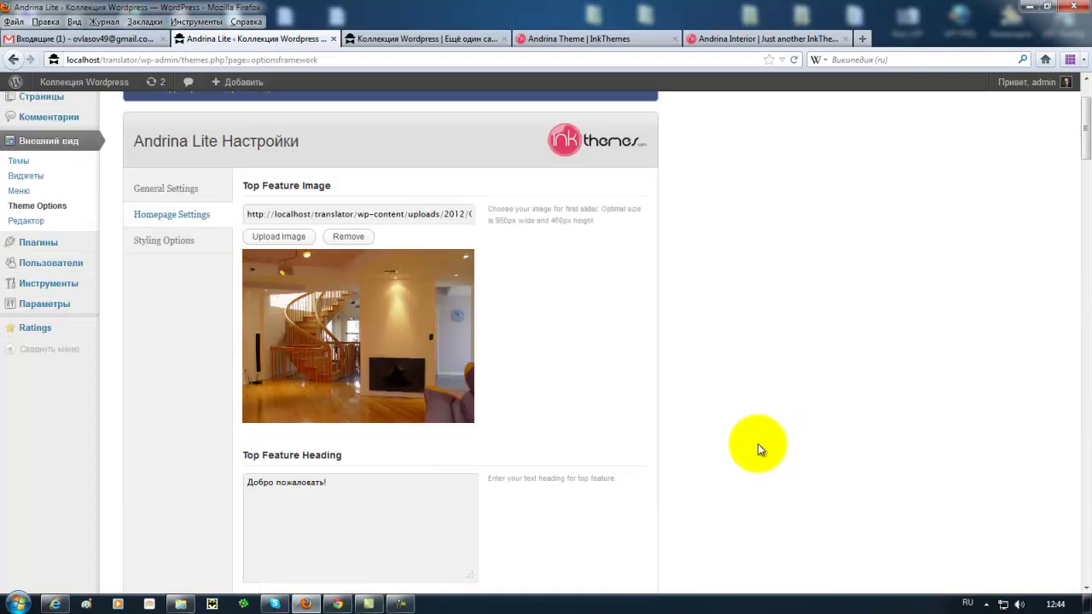
pyautogui.click(176, 319)
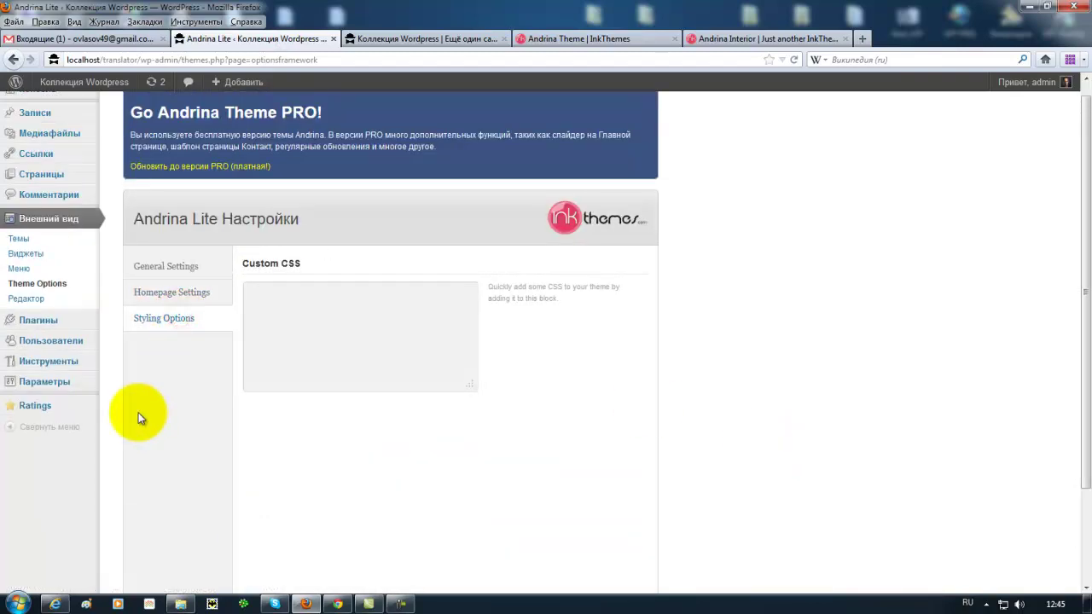
pyautogui.click(283, 293)
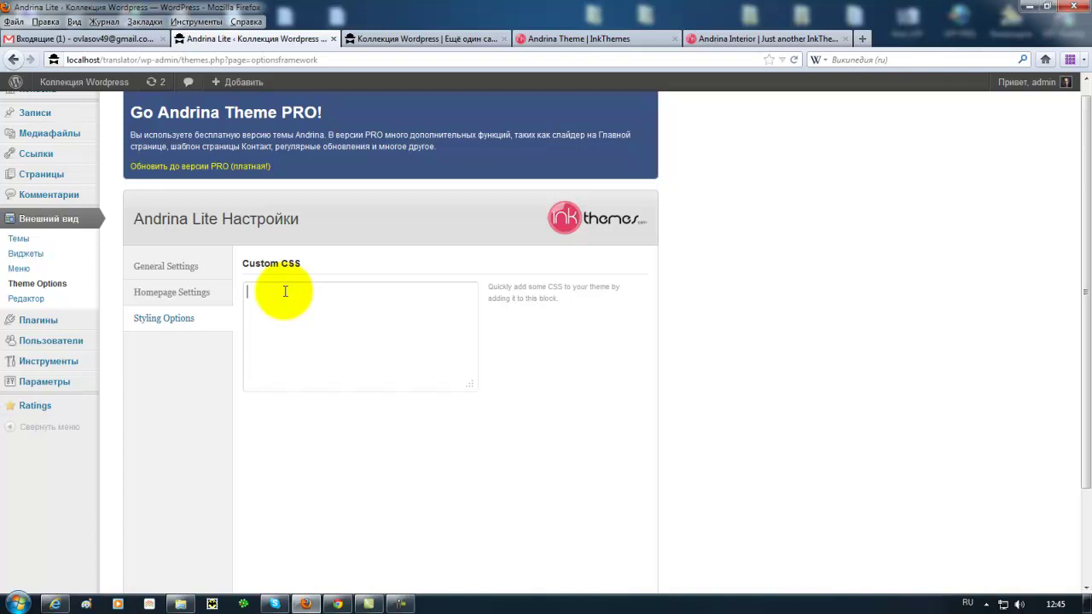
pyautogui.click(397, 40)
pyautogui.scroll(4, 489, 228)
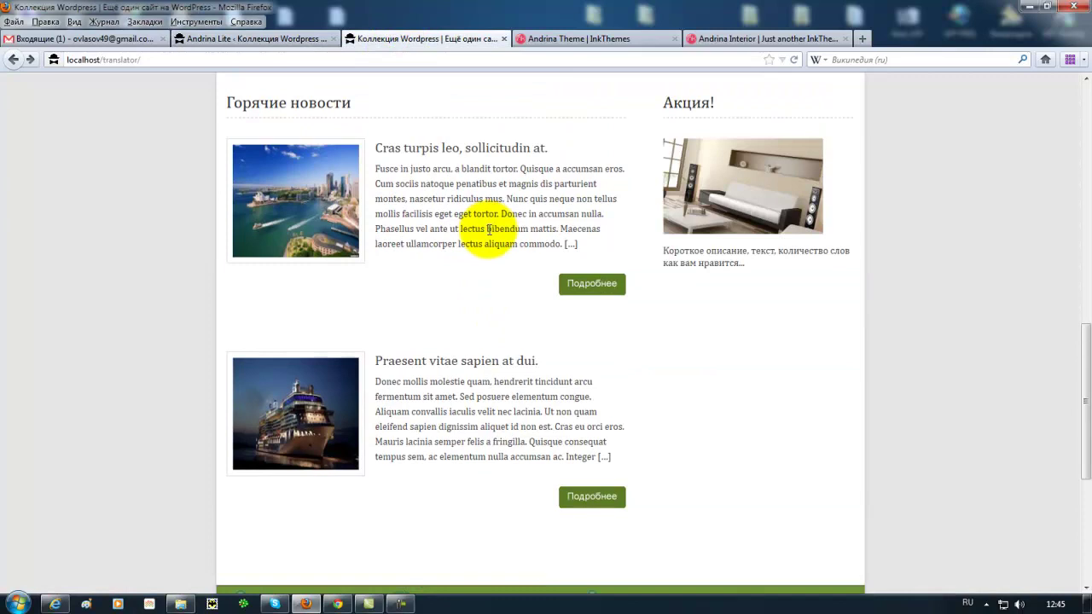
pyautogui.scroll(4, 489, 228)
pyautogui.click(267, 40)
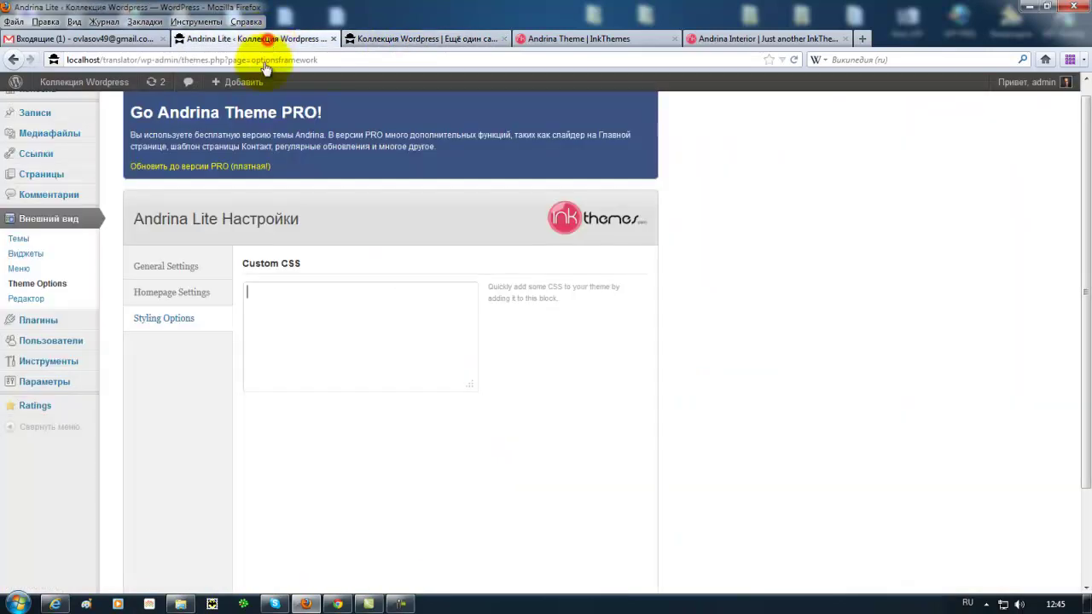
pyautogui.click(296, 291)
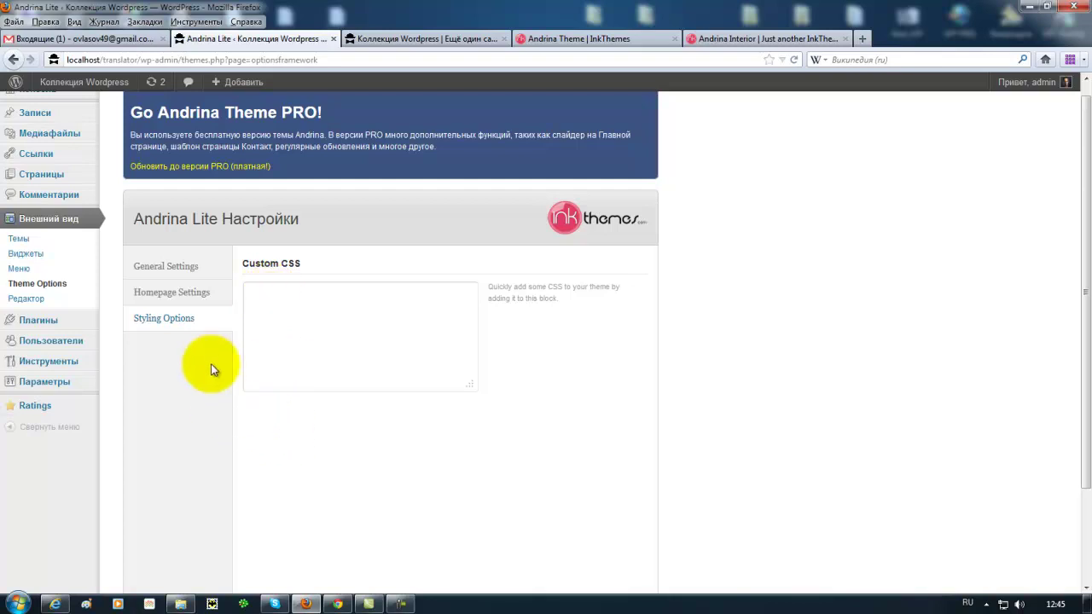
# Expand "Вторая область виджетов" on the Widgets page and open the post "Praesent vitae sapien at dui." to examine its sidebar.
pyautogui.click(61, 257)
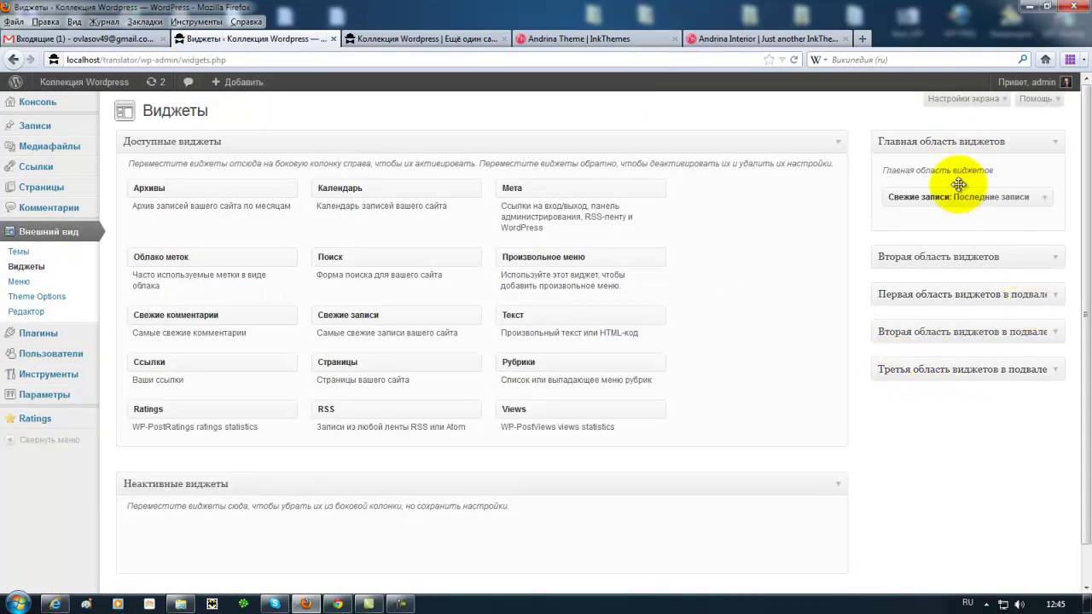
pyautogui.click(1053, 259)
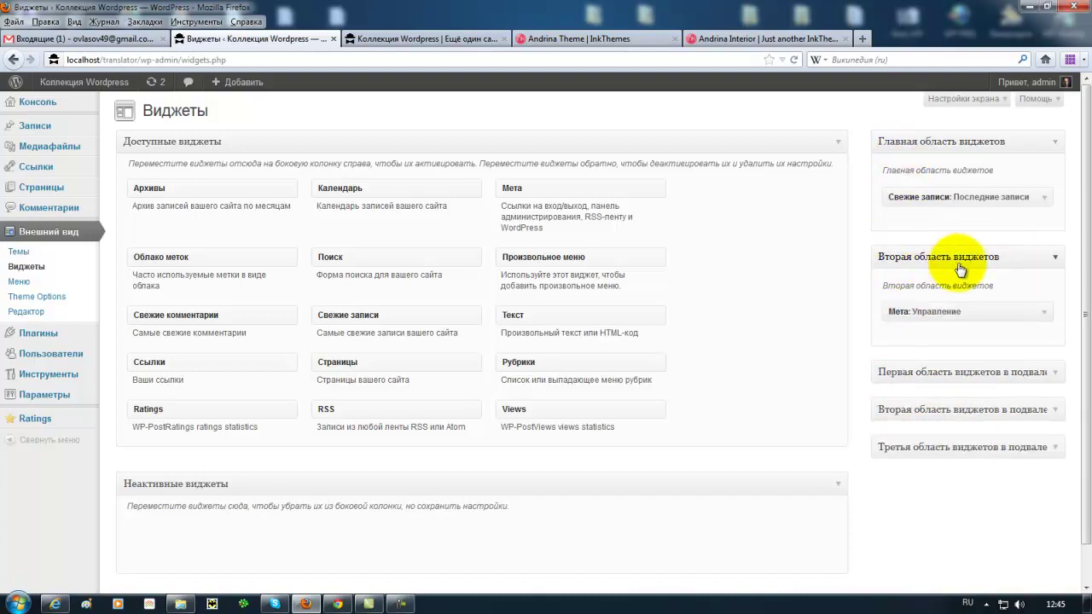
pyautogui.click(440, 39)
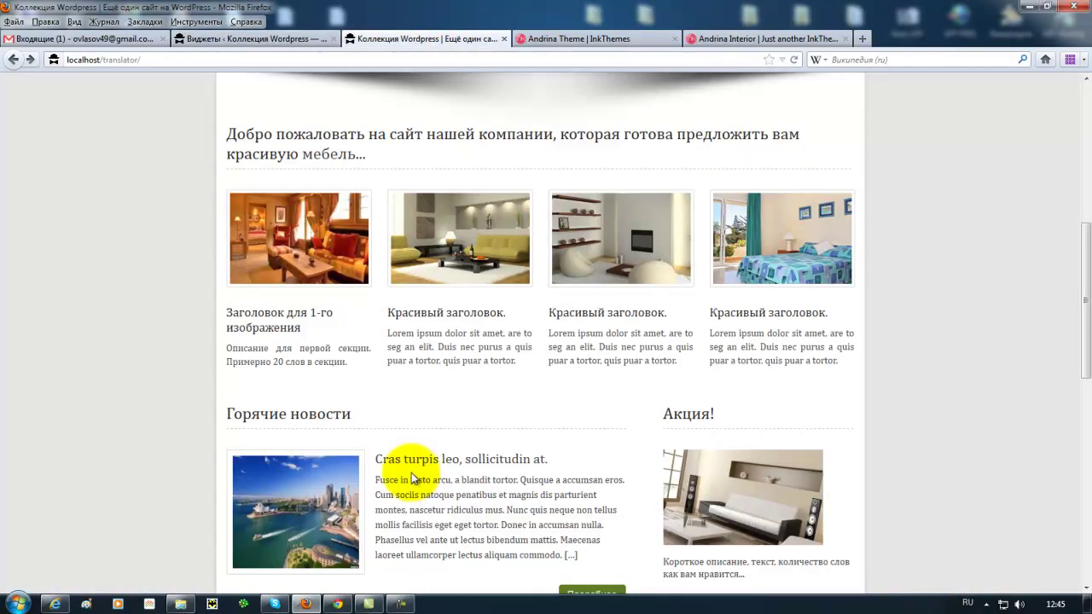
pyautogui.scroll(-5, 412, 480)
pyautogui.click(448, 282)
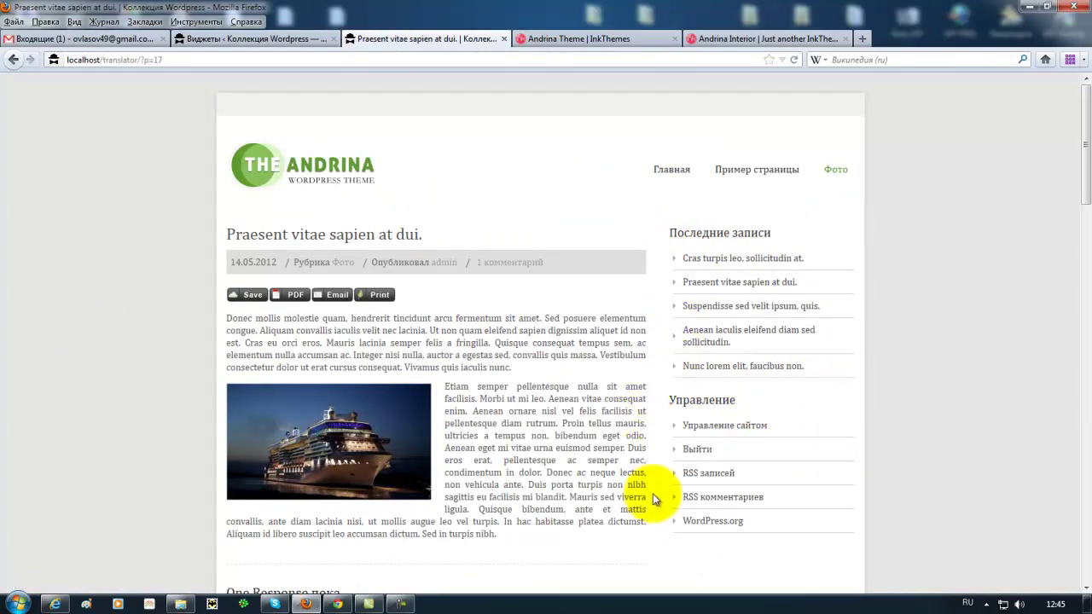
# Move the widget "Мета: Управление" into "Главная область виджетов" below the recent posts widget and reload the post to check its sidebar.
pyautogui.click(281, 45)
pyautogui.moveTo(914, 313); pyautogui.dragTo(913, 230)
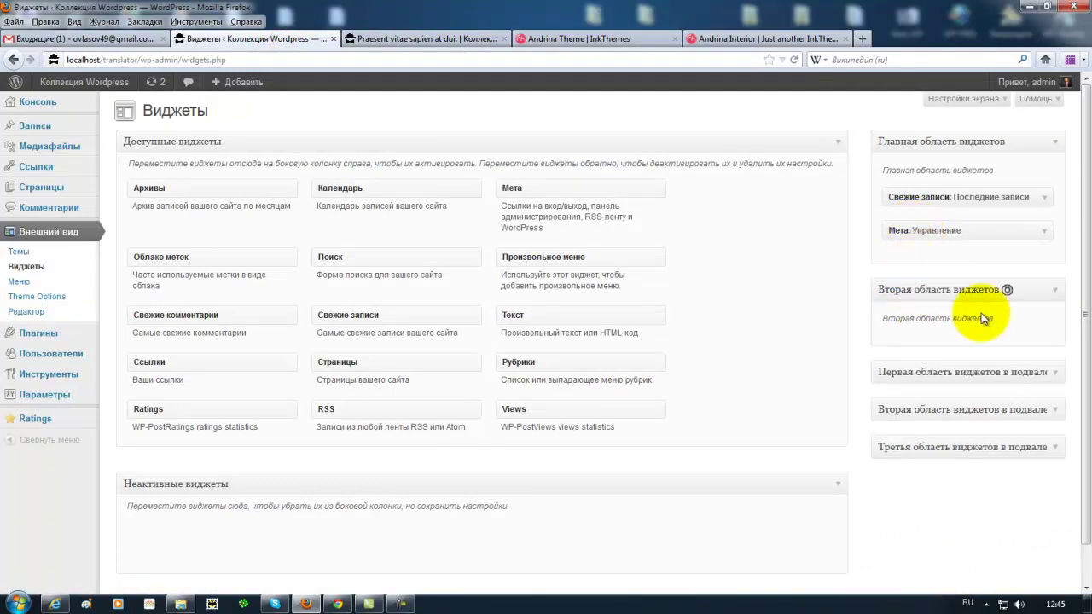
pyautogui.click(450, 38)
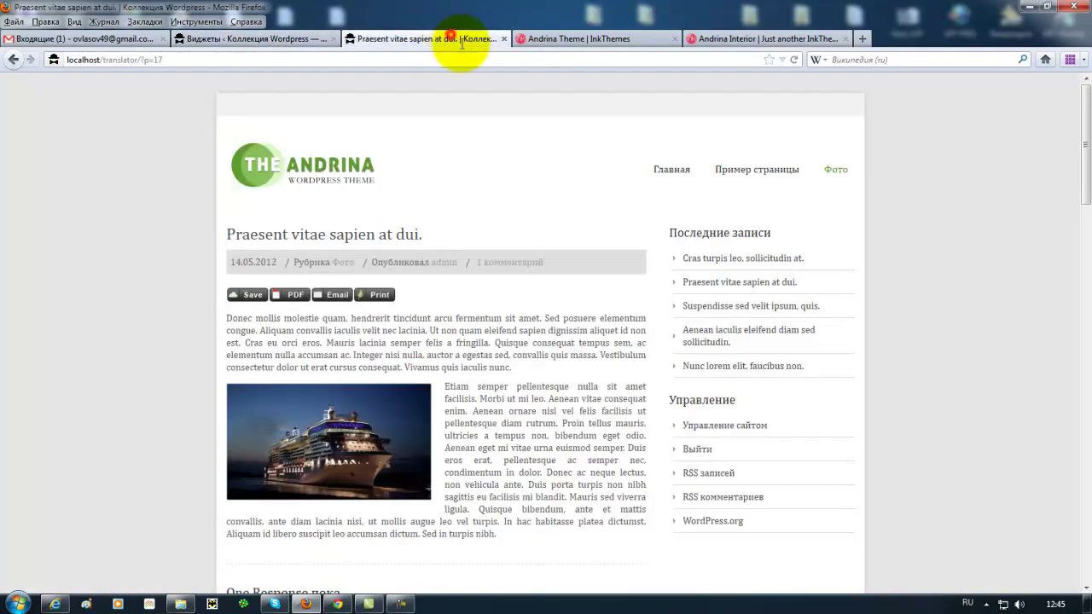
pyautogui.click(792, 60)
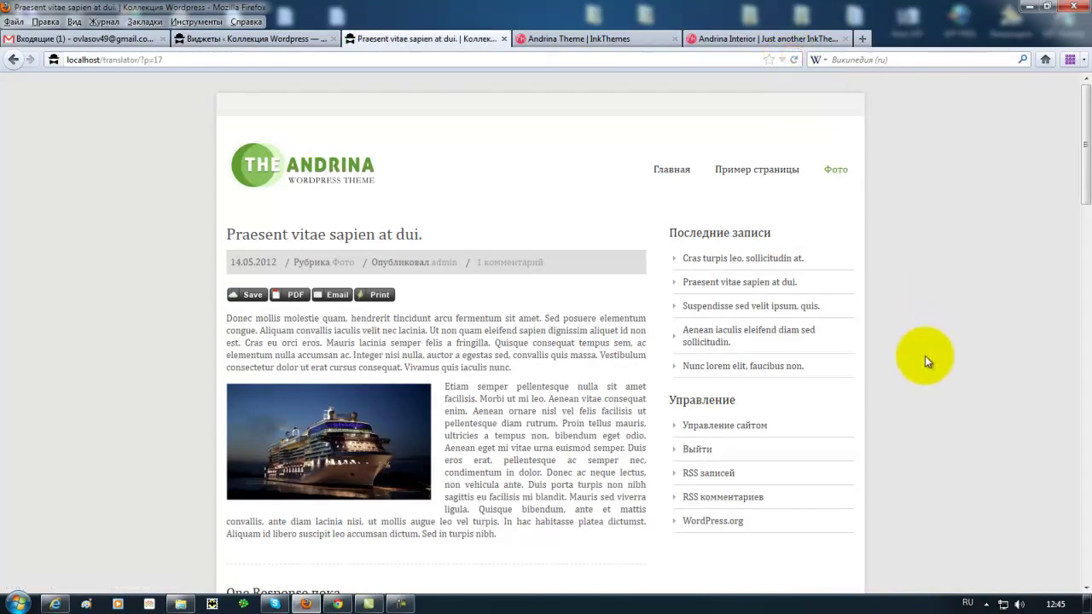
pyautogui.scroll(-3, 926, 356)
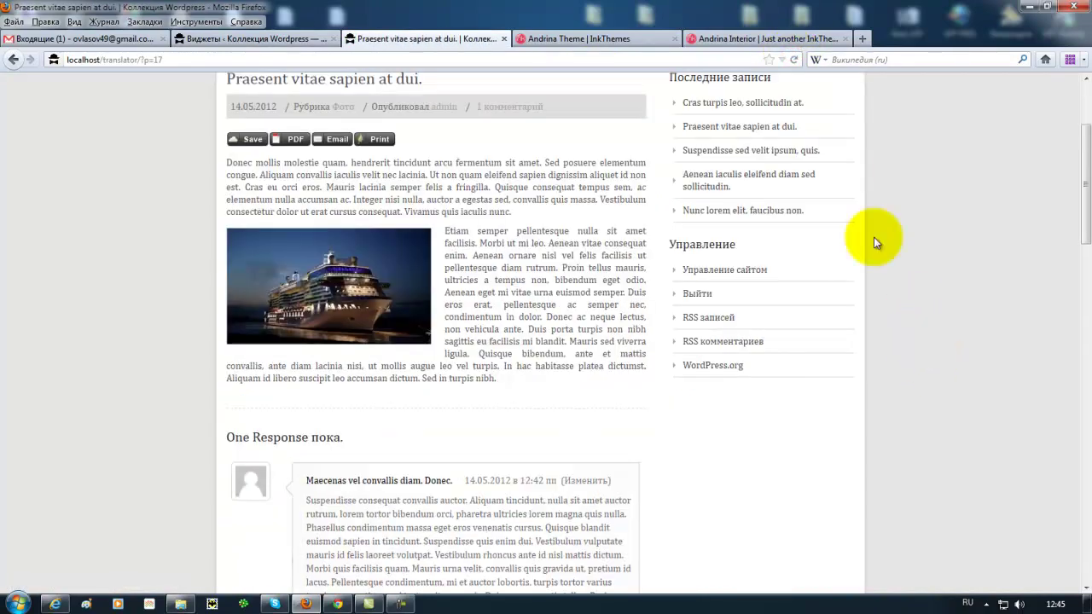
# Move the widget "Свежие записи: Последние записи" into "Вторая область виджетов", reload the post to check the sidebar order, and return to the widgets.
pyautogui.click(197, 38)
pyautogui.moveTo(904, 197); pyautogui.dragTo(910, 356)
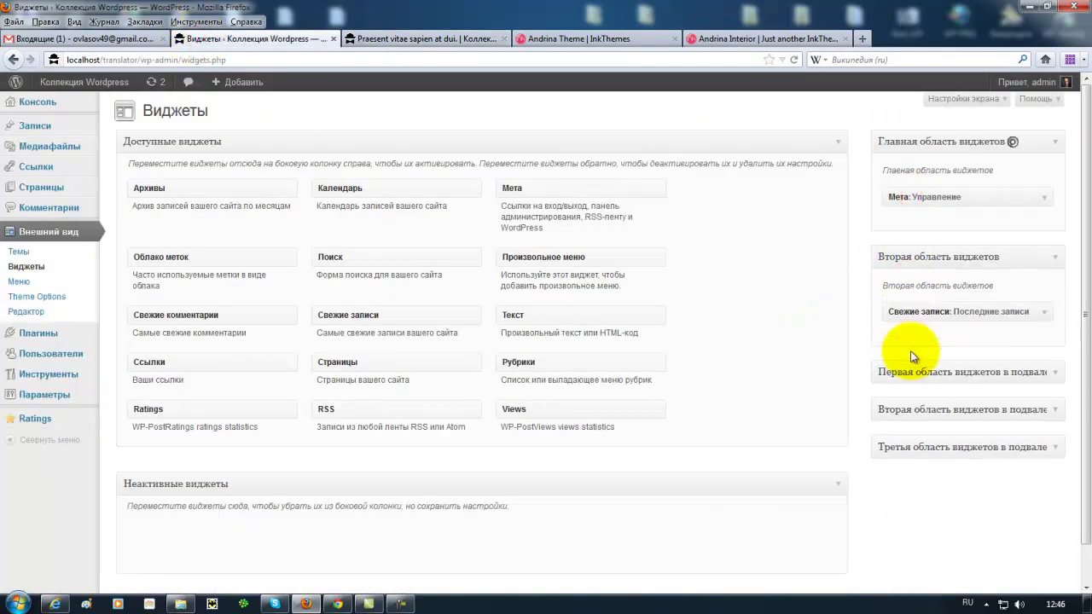
pyautogui.click(394, 38)
pyautogui.click(793, 60)
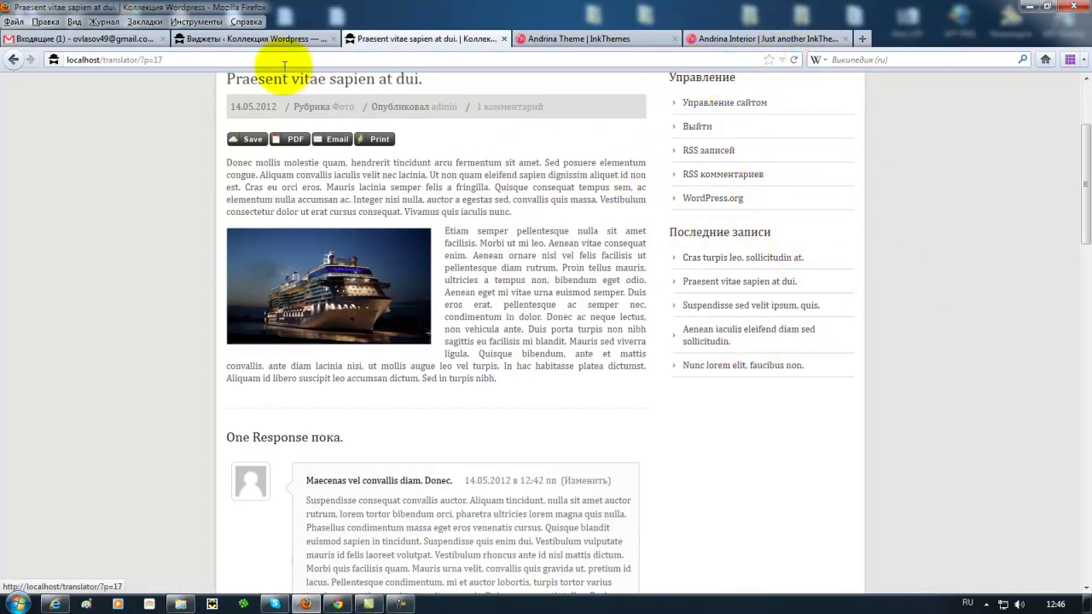
pyautogui.click(276, 38)
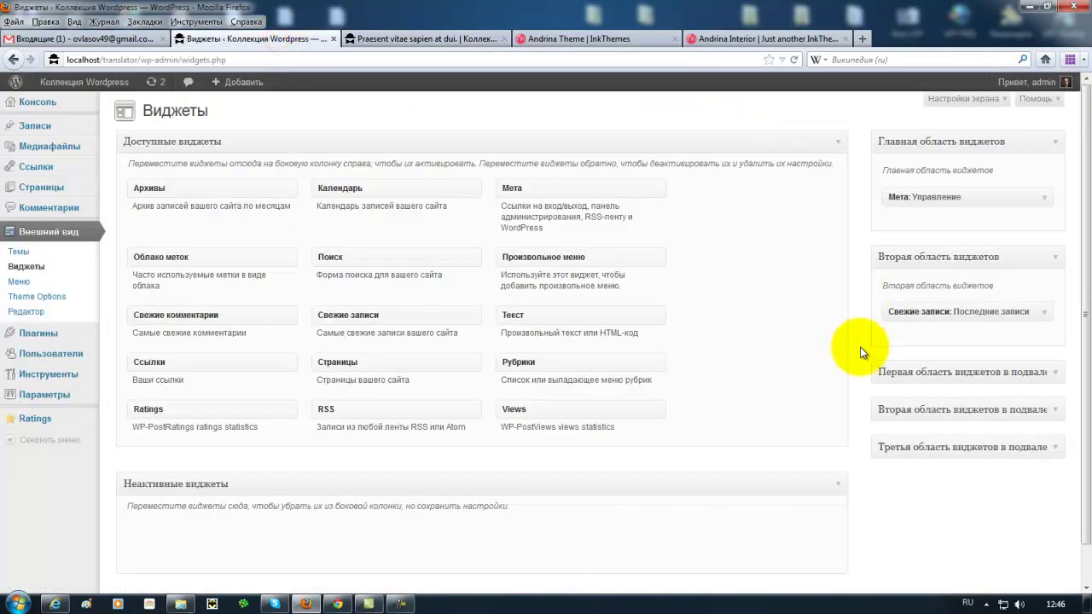
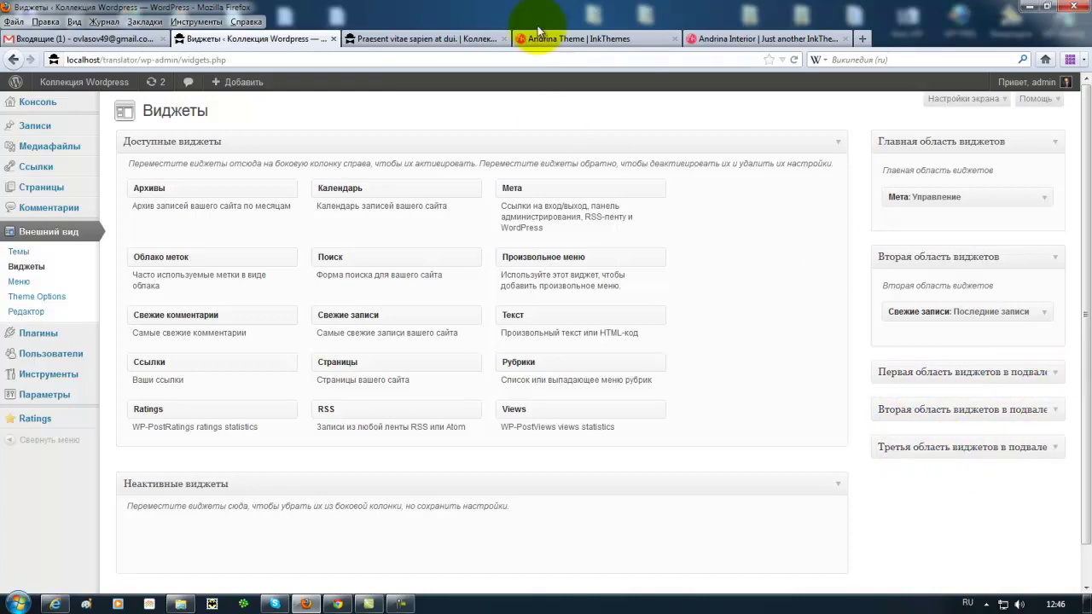
# Examine the post's footer columns and expand the first, second and third footer widget areas to see their matching widgets.
pyautogui.click(475, 37)
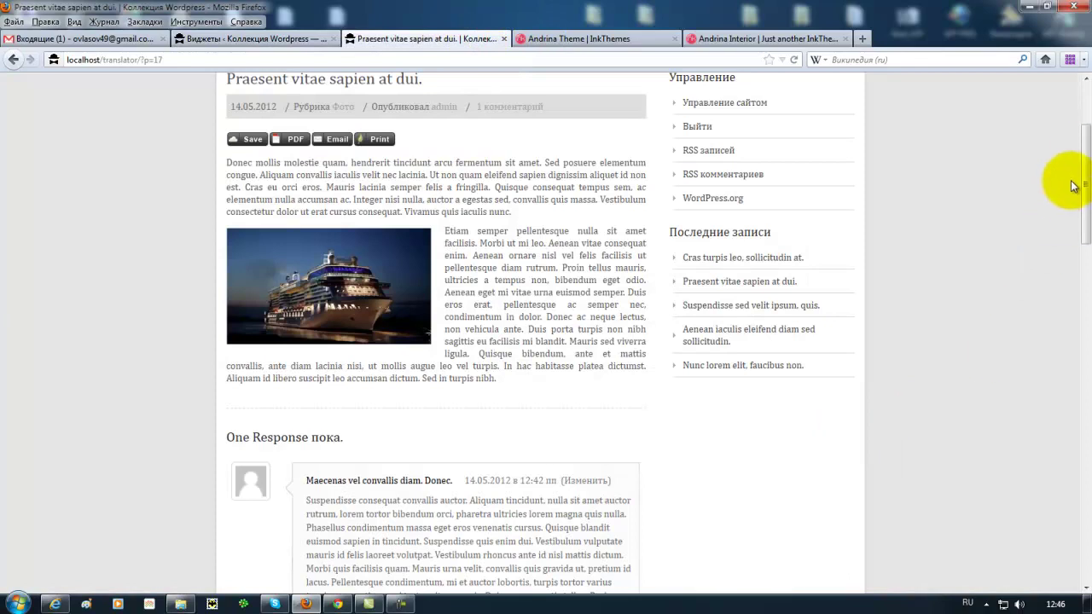
pyautogui.moveTo(1082, 146); pyautogui.dragTo(1083, 504)
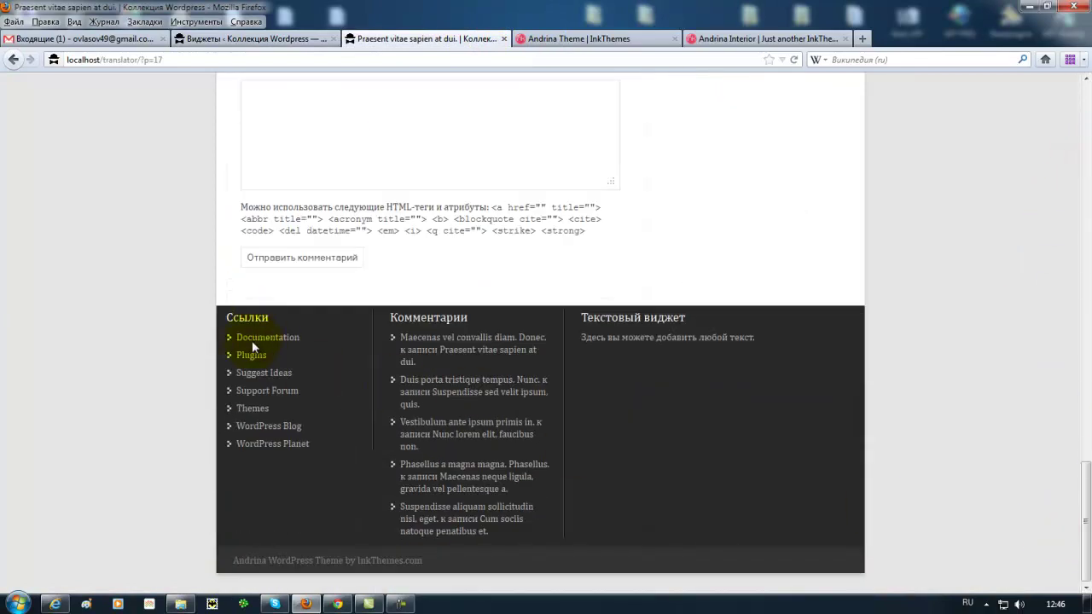
pyautogui.click(326, 40)
pyautogui.click(1056, 373)
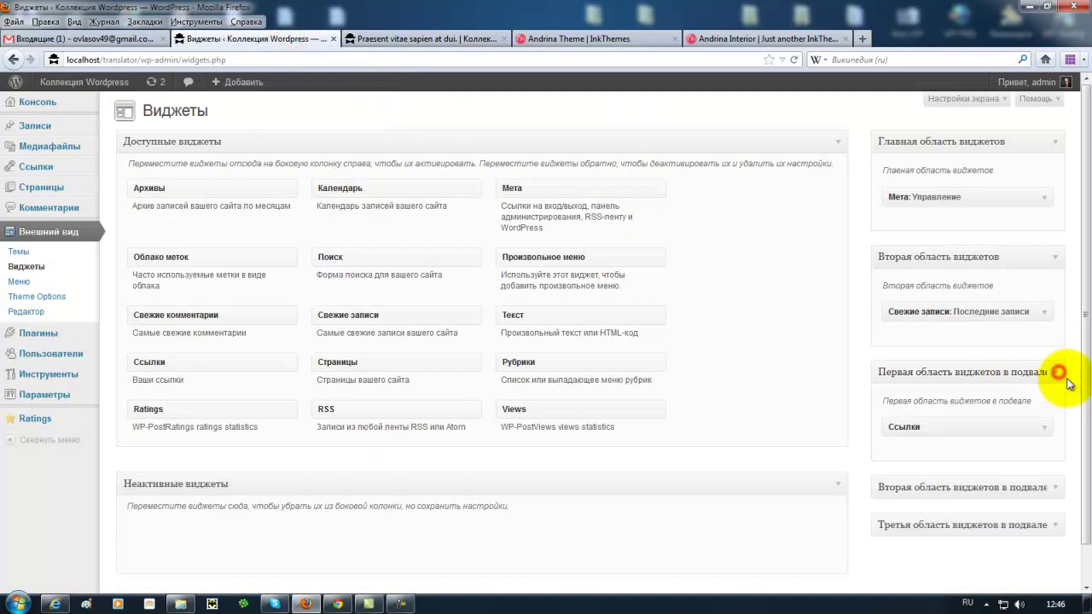
pyautogui.scroll(-1, 1064, 380)
pyautogui.click(1058, 450)
pyautogui.scroll(-1, 1057, 452)
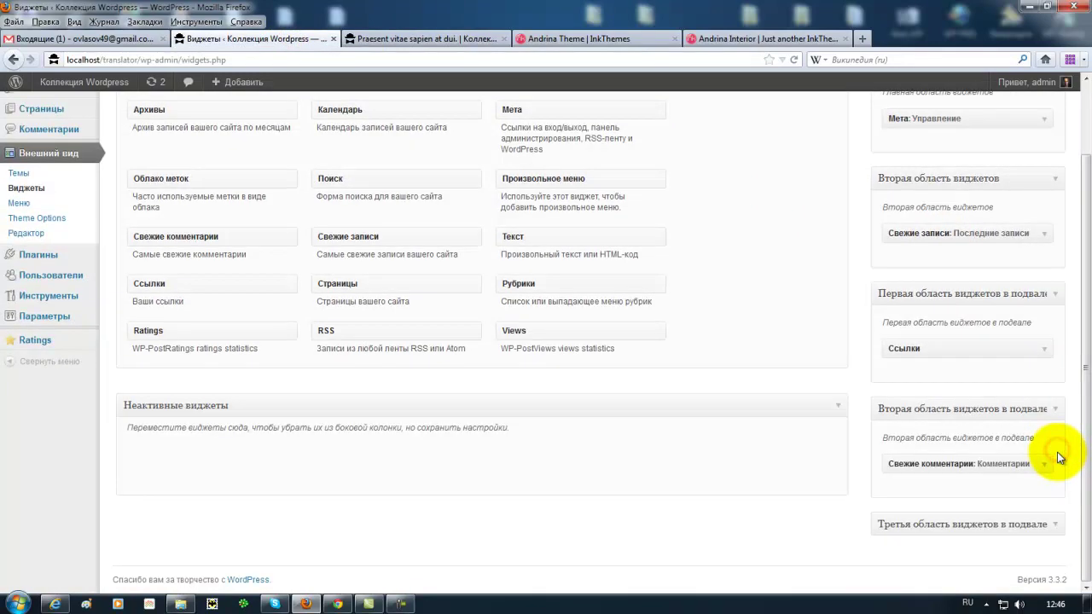
pyautogui.click(1053, 519)
pyautogui.scroll(-2, 1050, 521)
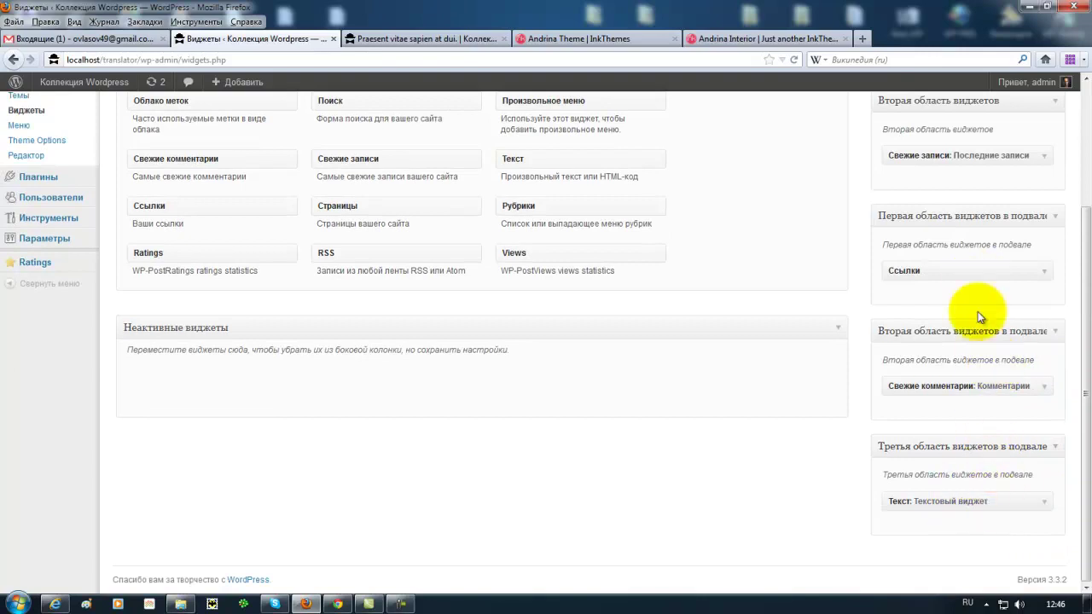
# Return to the post and examine the list of allowed HTML tags and attributes under its comment form.
pyautogui.click(452, 39)
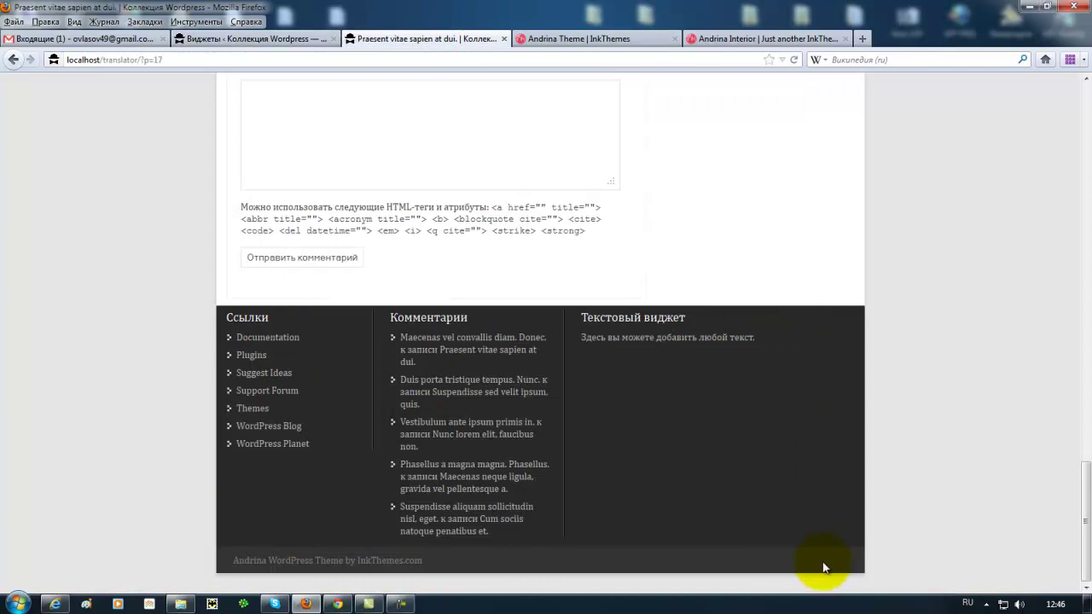
pyautogui.scroll(3, 770, 455)
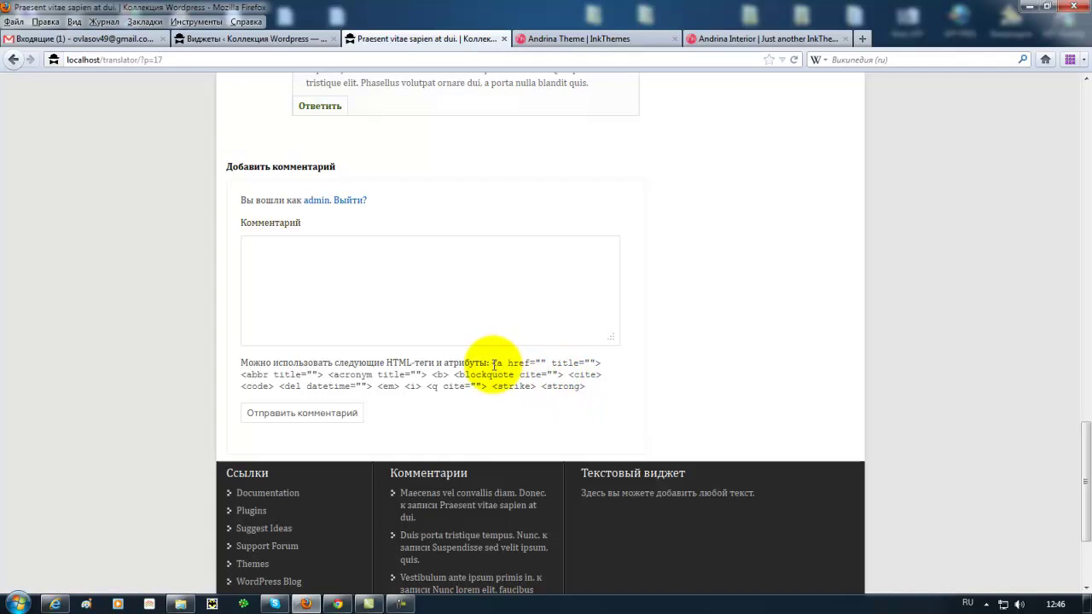
pyautogui.moveTo(492, 363); pyautogui.dragTo(594, 388)
pyautogui.click(392, 385)
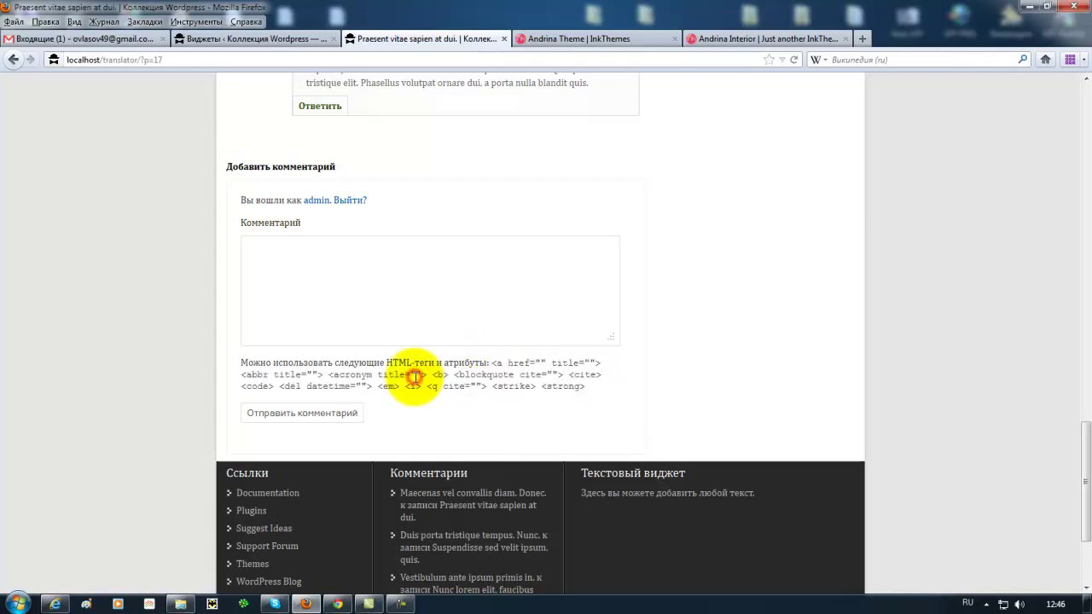
# Switch to Internet Explorer, open the post "Praesent vitae sapien at dui." and examine the guest comment form and its HTML tags note.
pyautogui.click(53, 603)
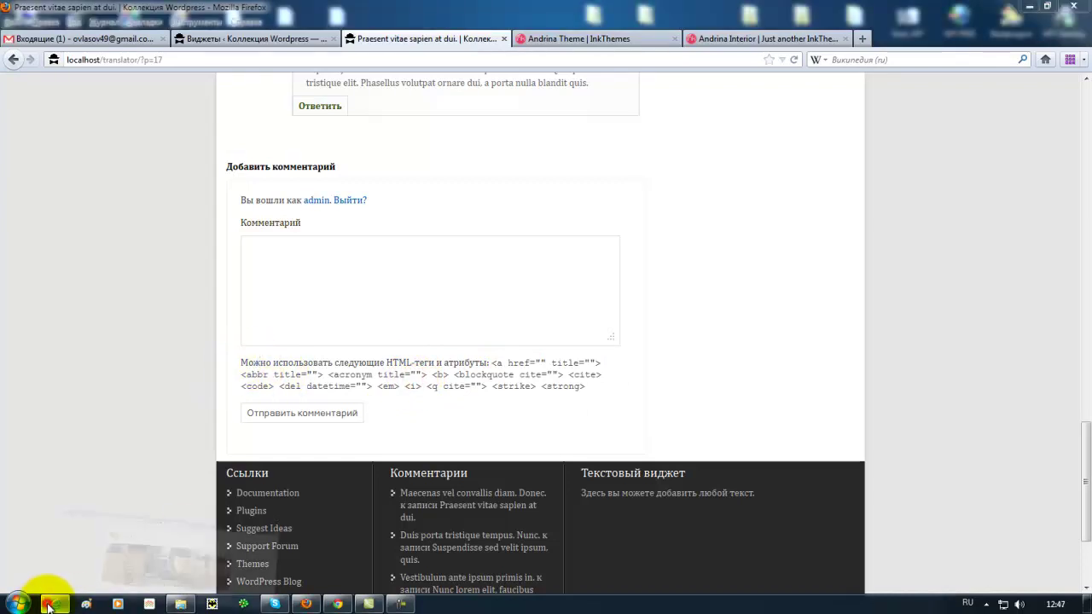
pyautogui.scroll(-10, 67, 551)
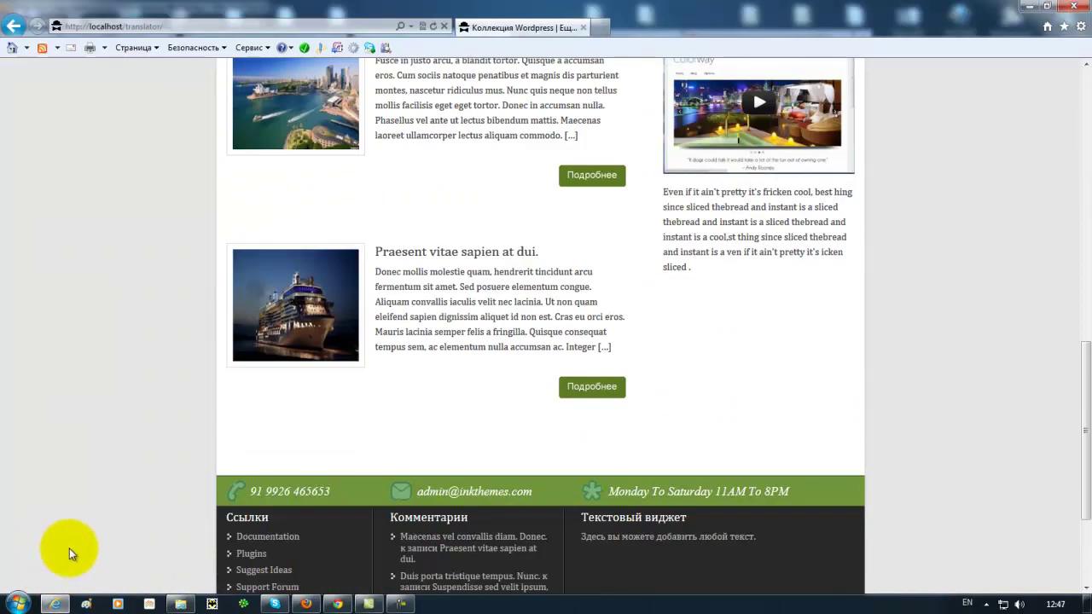
pyautogui.click(443, 256)
pyautogui.scroll(-10, 128, 371)
pyautogui.scroll(-10, 127, 371)
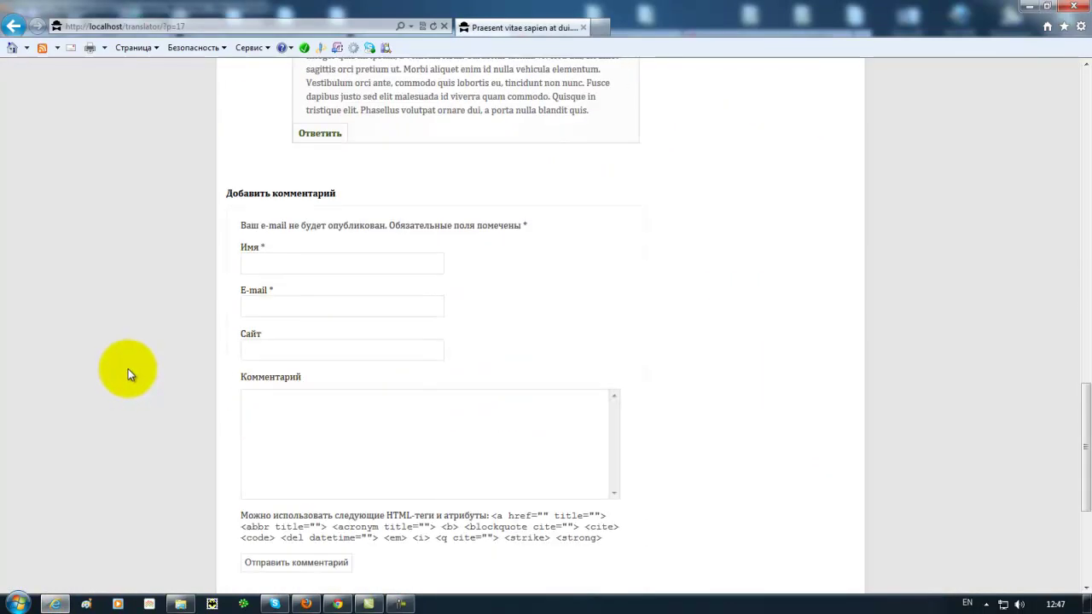
pyautogui.moveTo(243, 354); pyautogui.dragTo(605, 378)
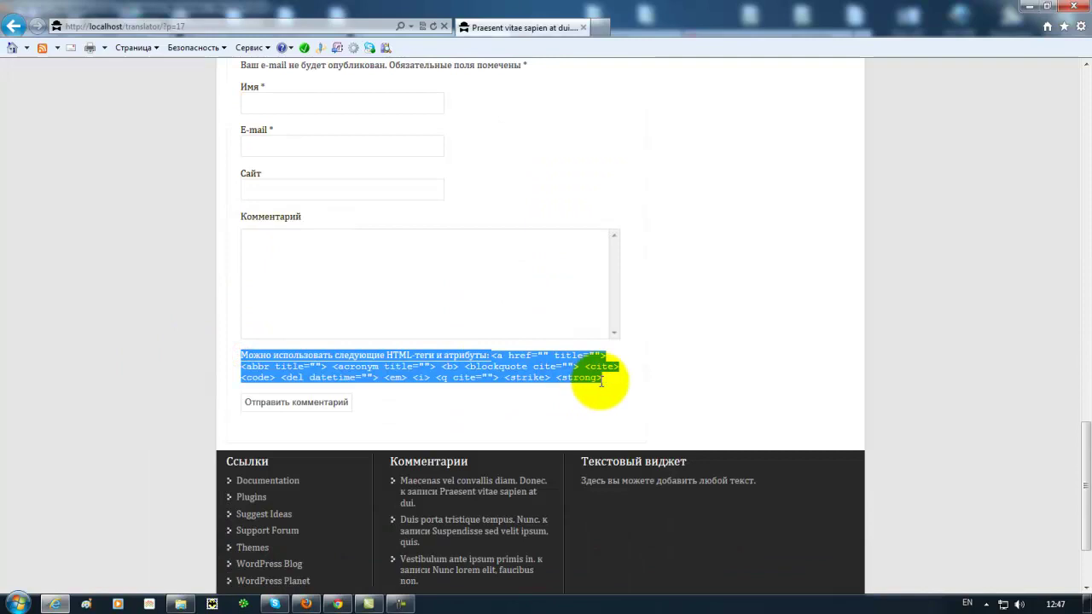
pyautogui.click(480, 210)
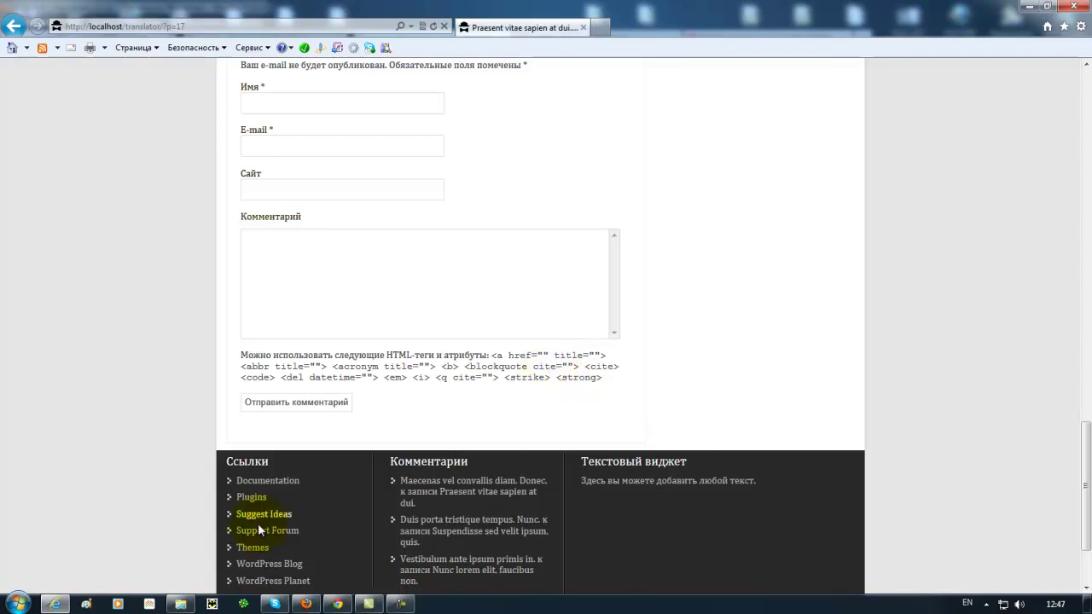
# Switch to the file manager, go back up to the translator site folder and open its wp-includes folder.
pyautogui.click(181, 604)
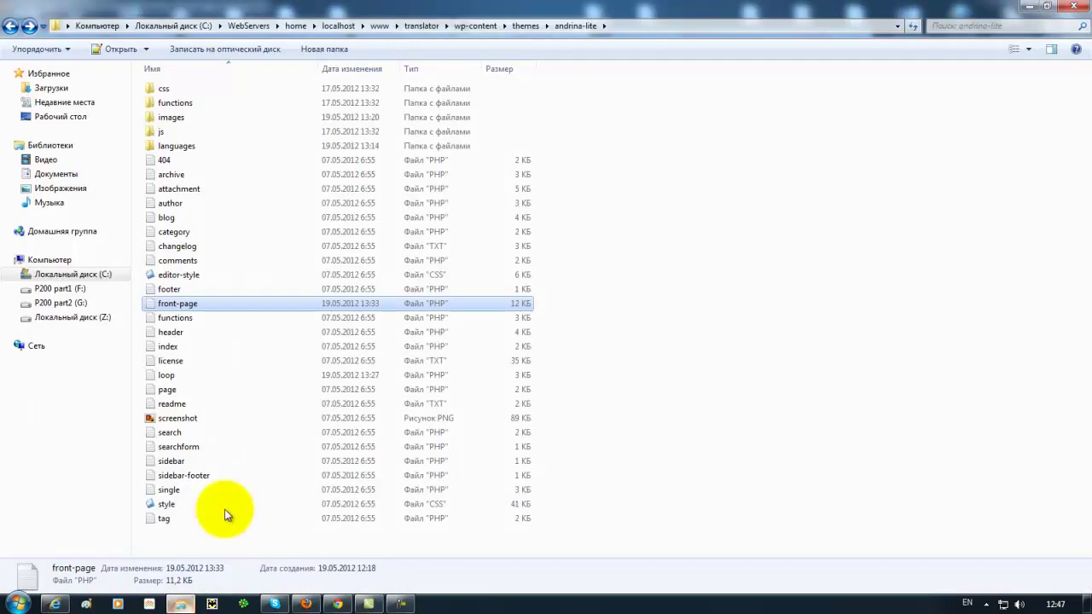
pyautogui.click(10, 26)
pyautogui.click(10, 27)
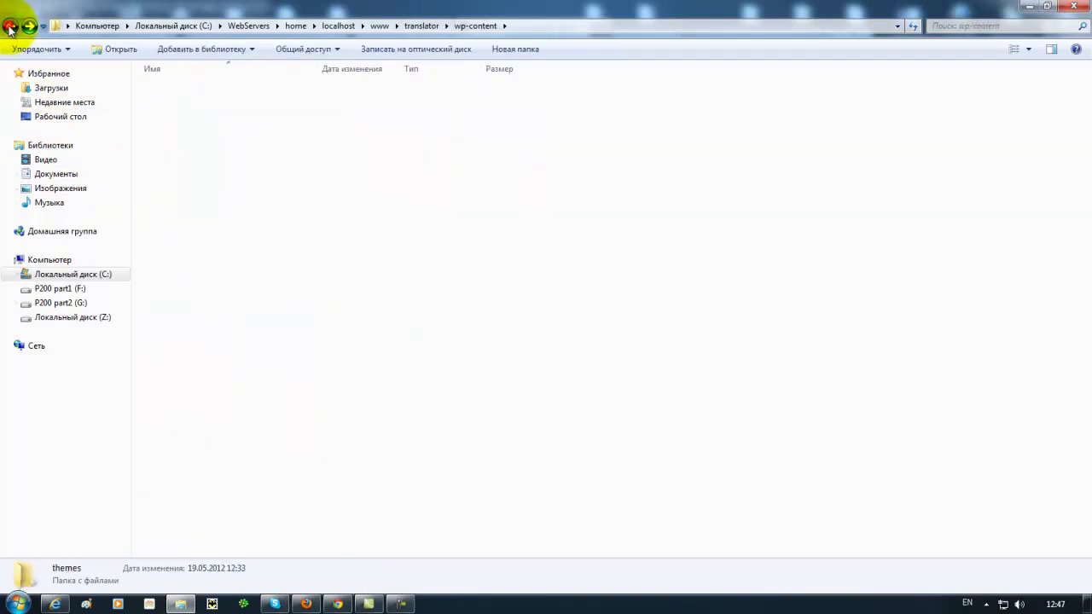
pyautogui.click(10, 26)
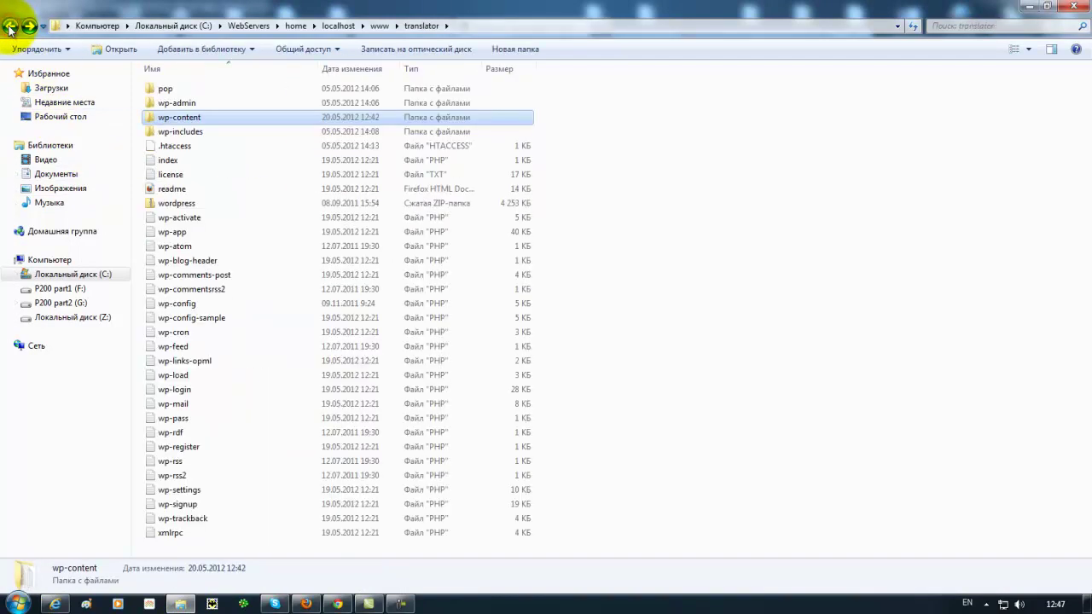
pyautogui.click(207, 130)
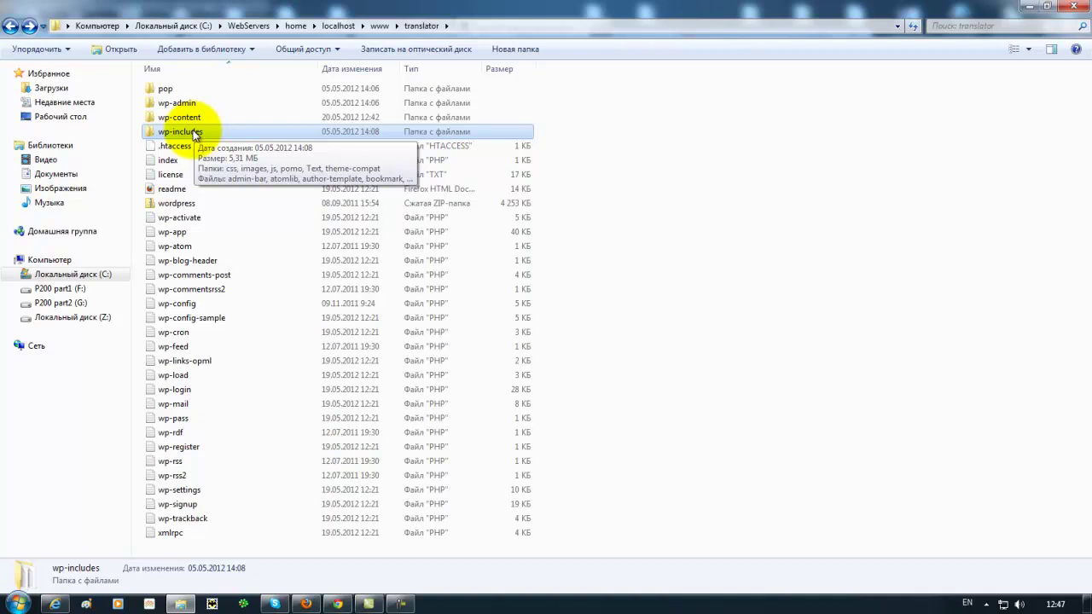
pyautogui.doubleClick(179, 131)
# Find the comment-template PHP file in wp-includes and open it in Notepad++.
pyautogui.scroll(-7, 256, 358)
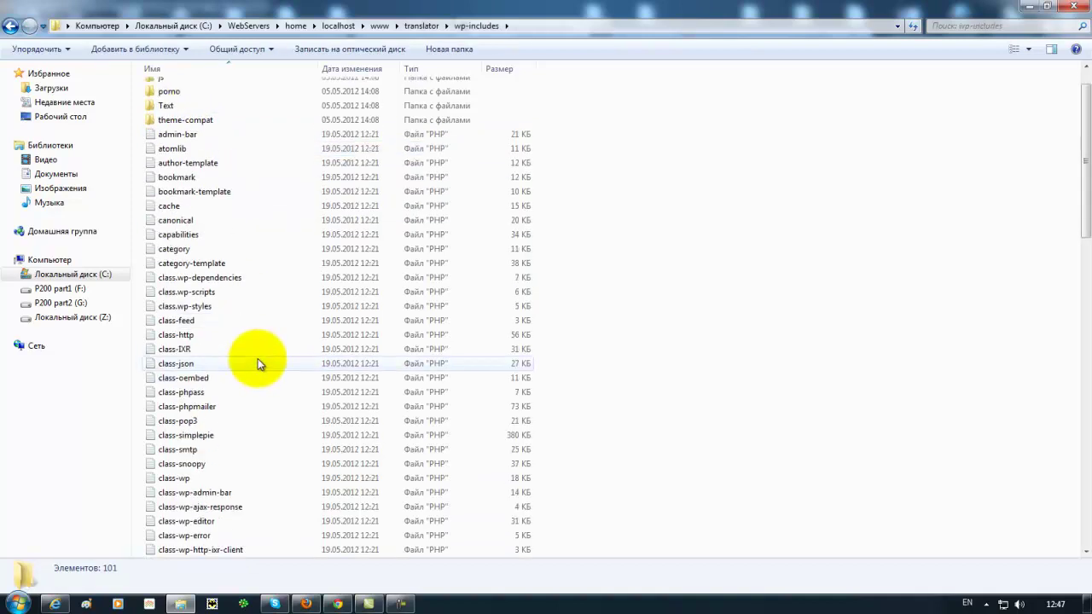
pyautogui.click(222, 348)
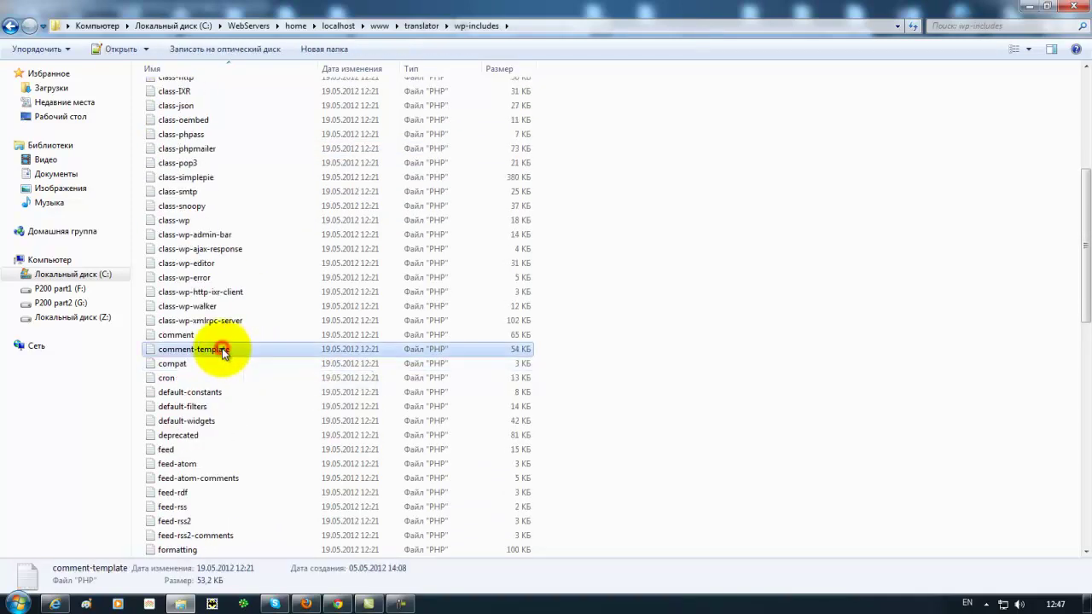
pyautogui.doubleClick(232, 348)
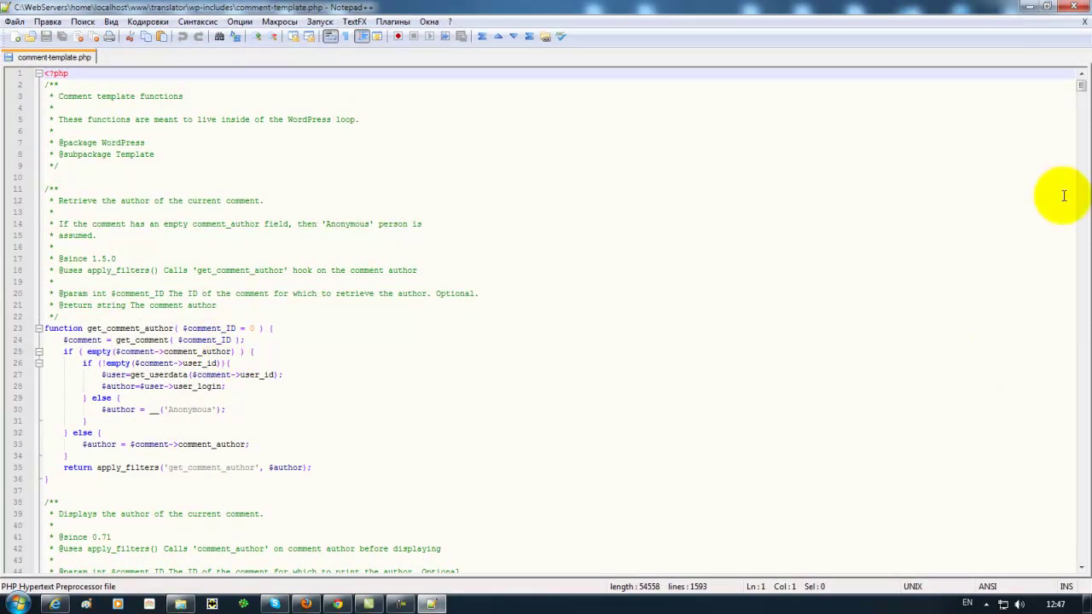
# Look through comment-template.php for the comment form defaults and examine the 'comment_notes_after' entry holding the allowed HTML tags note.
pyautogui.moveTo(1082, 89); pyautogui.dragTo(1080, 350)
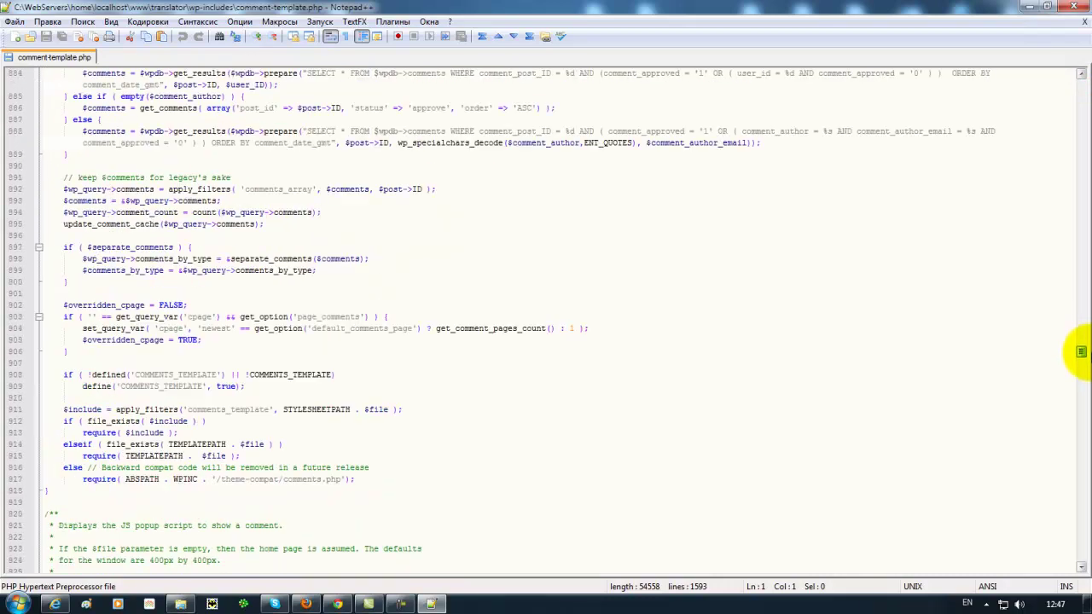
pyautogui.scroll(-17, 577, 227)
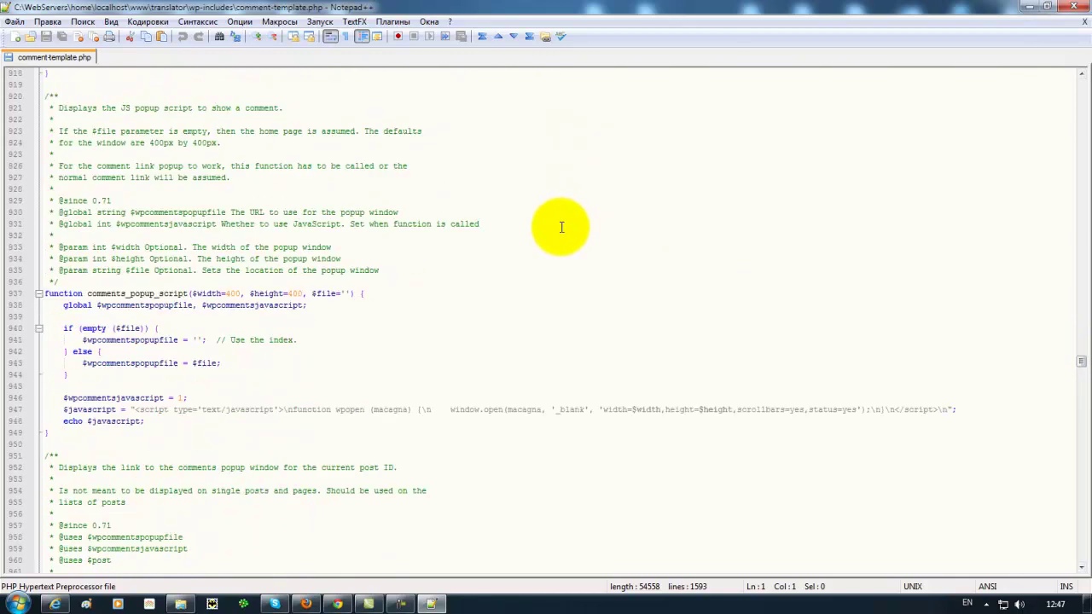
pyautogui.scroll(-20, 544, 317)
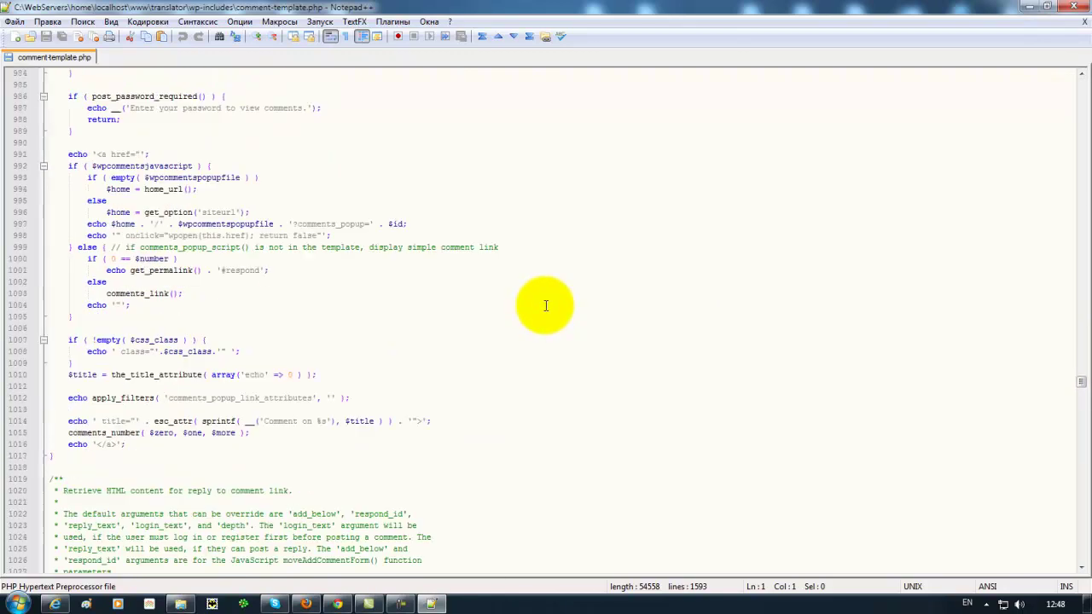
pyautogui.scroll(-3, 547, 303)
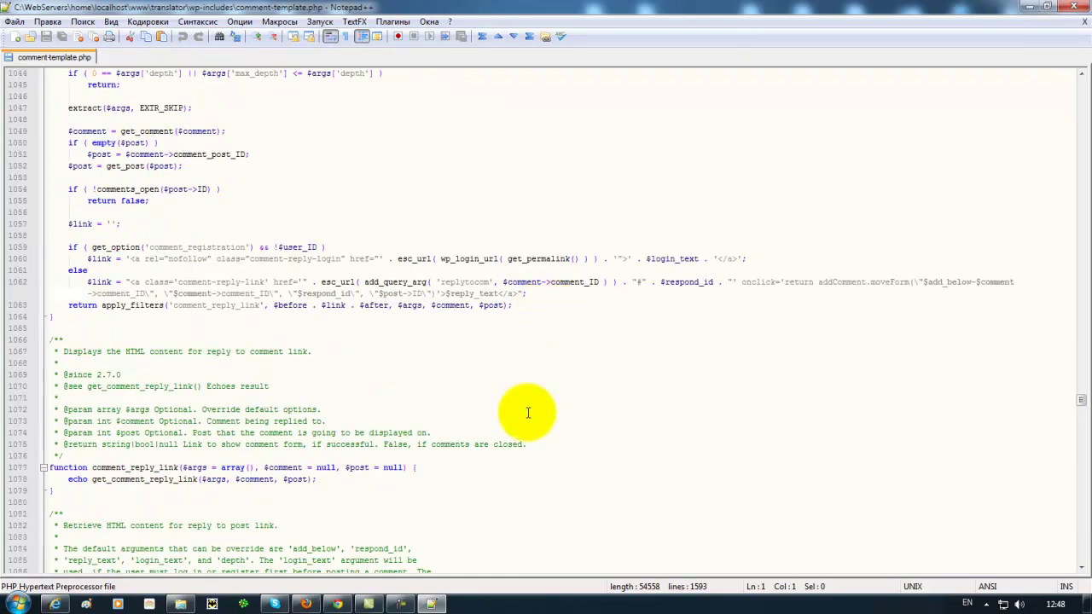
pyautogui.scroll(-6, 443, 370)
pyautogui.scroll(-7, 445, 373)
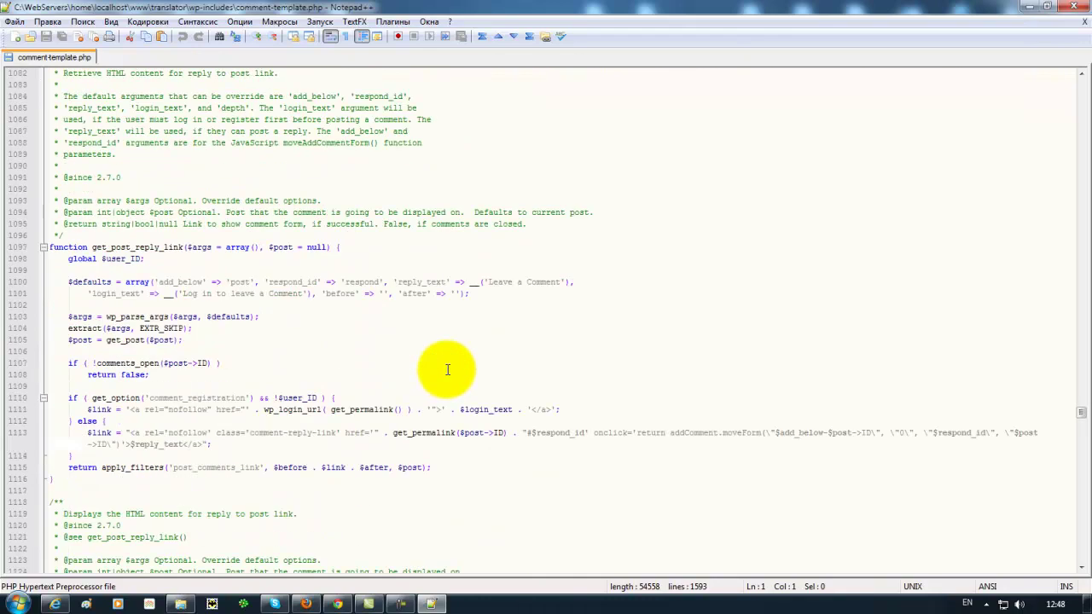
pyautogui.scroll(-6, 446, 369)
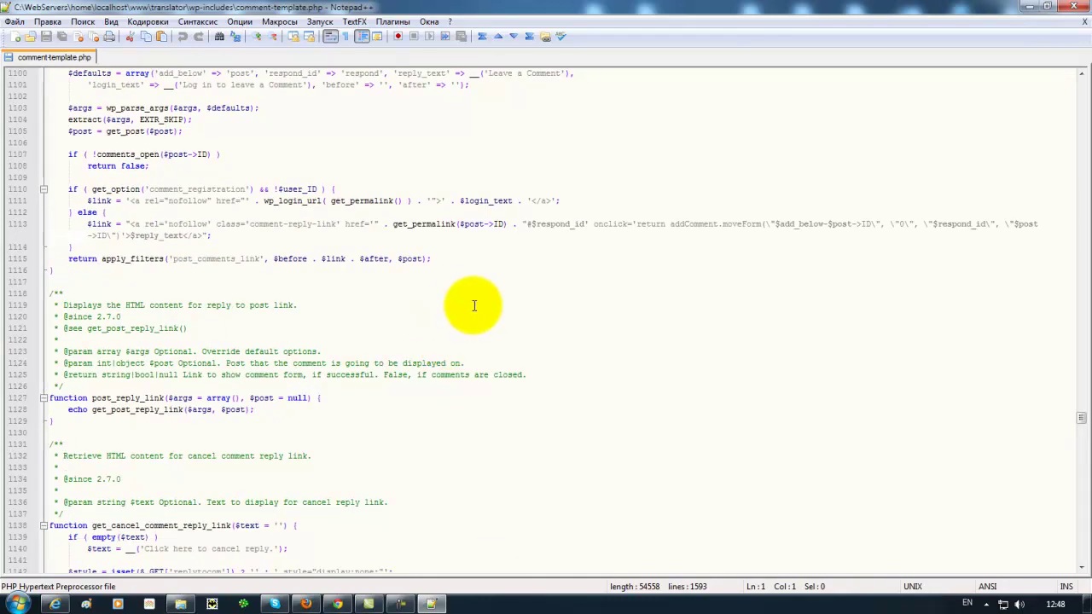
pyautogui.scroll(-6, 474, 306)
pyautogui.scroll(-20, 474, 302)
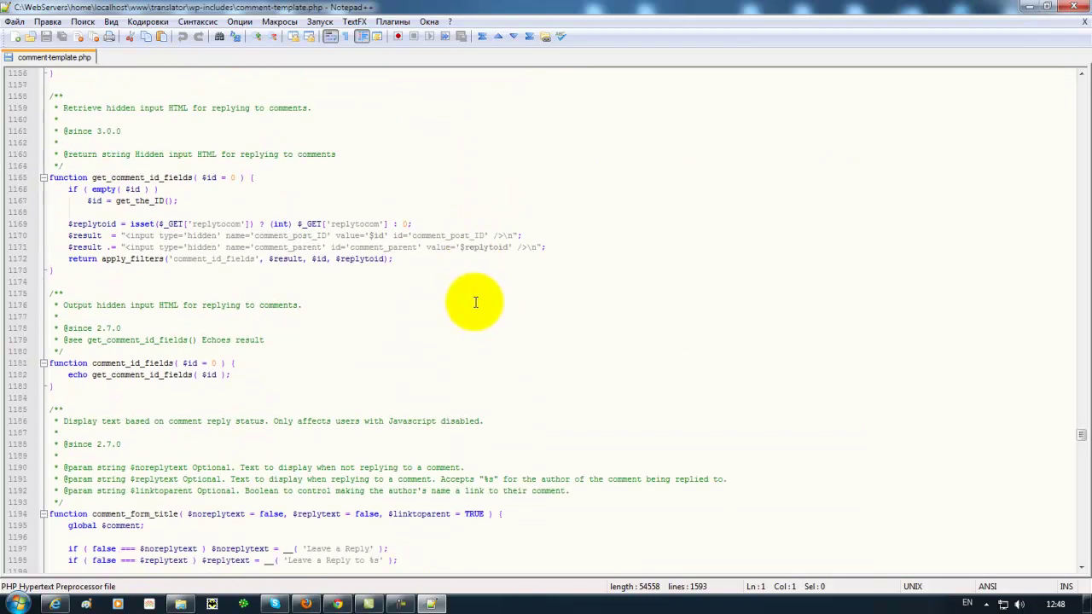
pyautogui.scroll(-20, 475, 302)
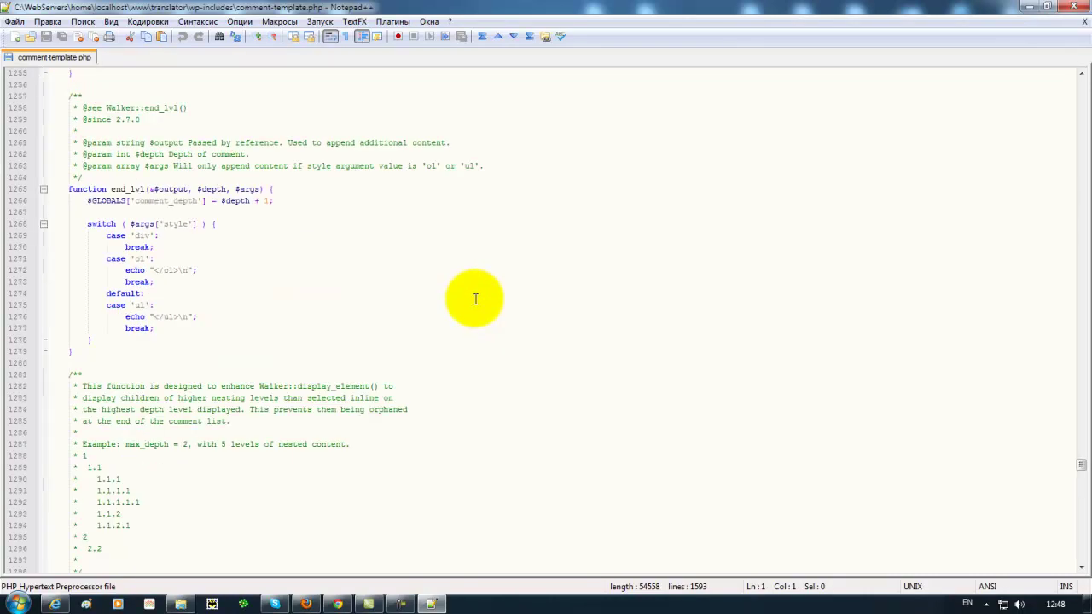
pyautogui.scroll(-19, 475, 298)
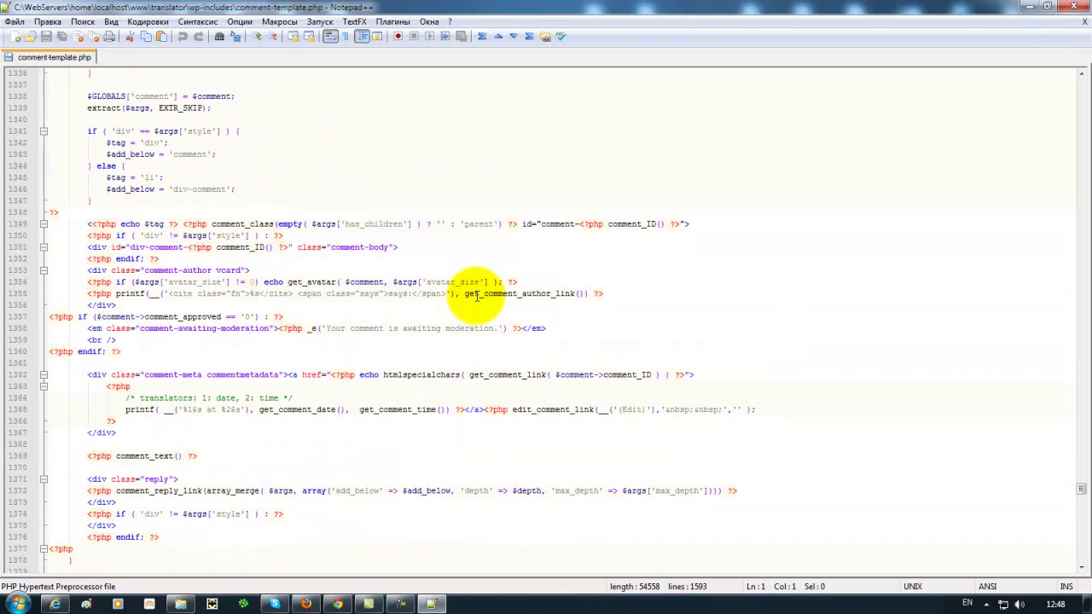
pyautogui.scroll(-4, 423, 320)
pyautogui.scroll(-17, 423, 319)
pyautogui.scroll(-17, 433, 312)
pyautogui.scroll(-11, 427, 333)
pyautogui.scroll(-7, 445, 350)
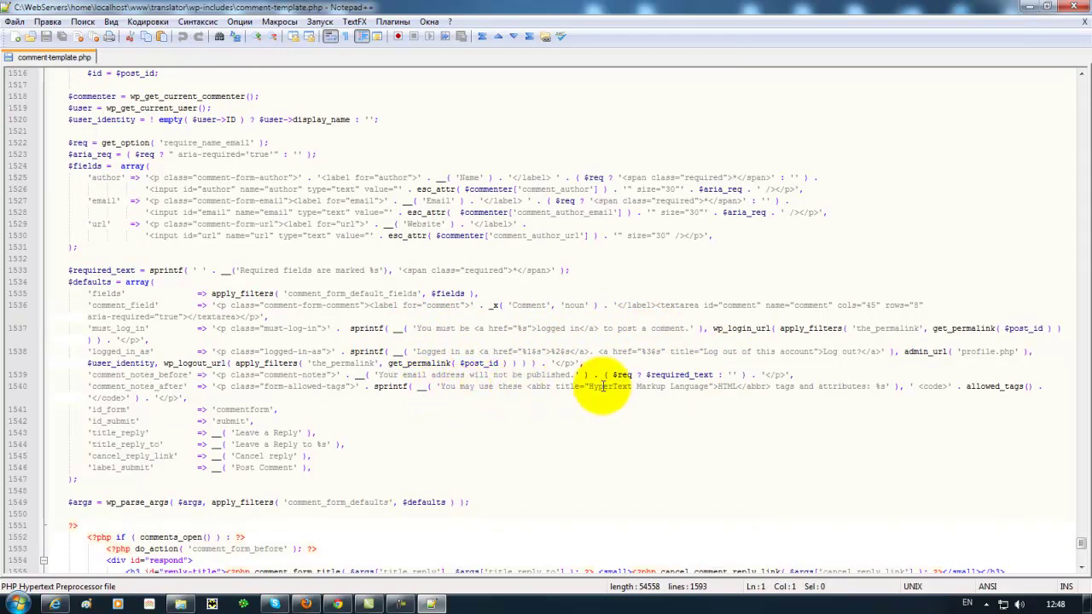
pyautogui.scroll(-5, 597, 446)
pyautogui.scroll(-7, 587, 416)
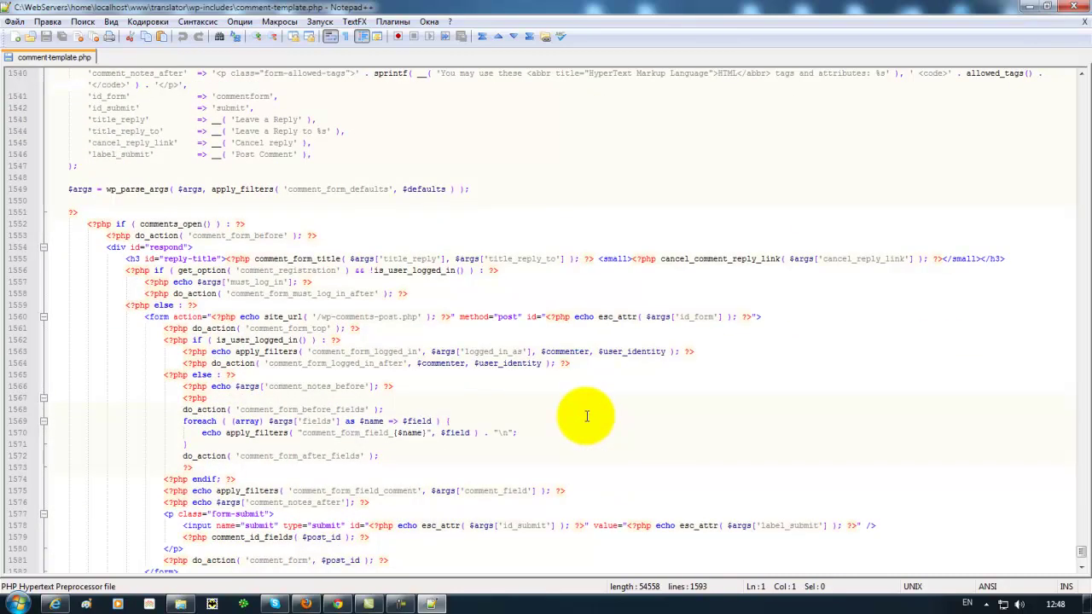
pyautogui.scroll(8, 587, 415)
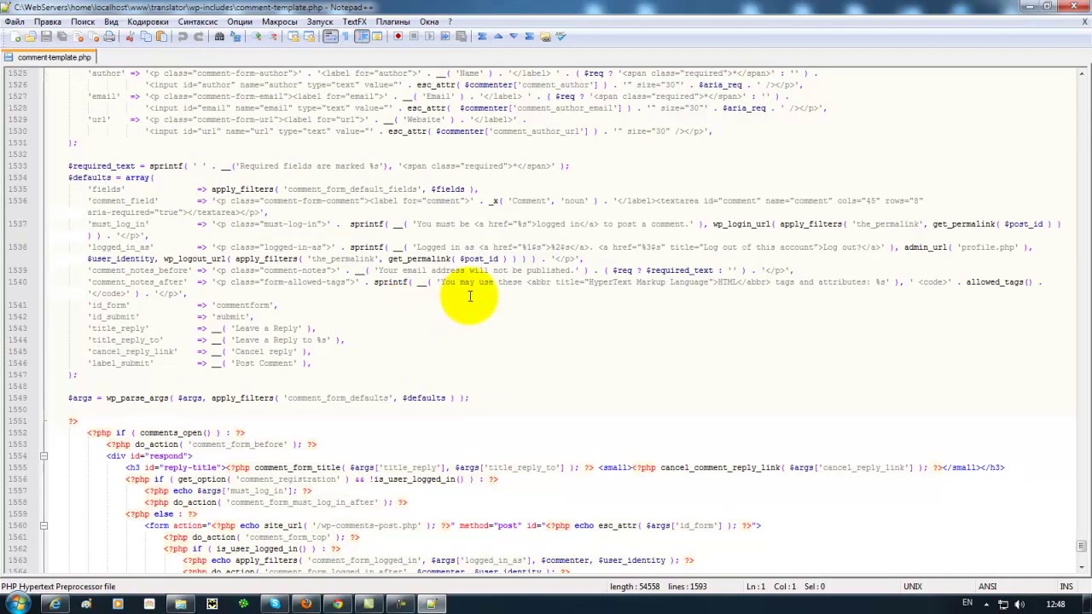
# Try deleting the 'comment_notes_after' code from <p class="form-allowed-tags"> up to '<code>', save the file and reload the post in Firefox.
pyautogui.moveTo(218, 282); pyautogui.dragTo(497, 284)
pyautogui.click(218, 283)
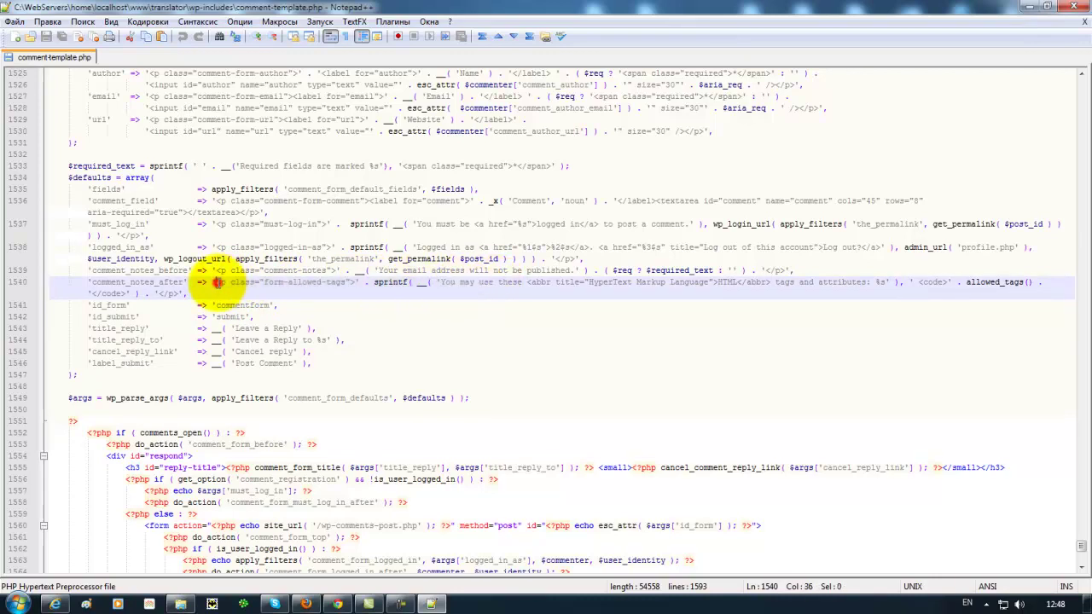
pyautogui.moveTo(218, 283); pyautogui.dragTo(909, 282)
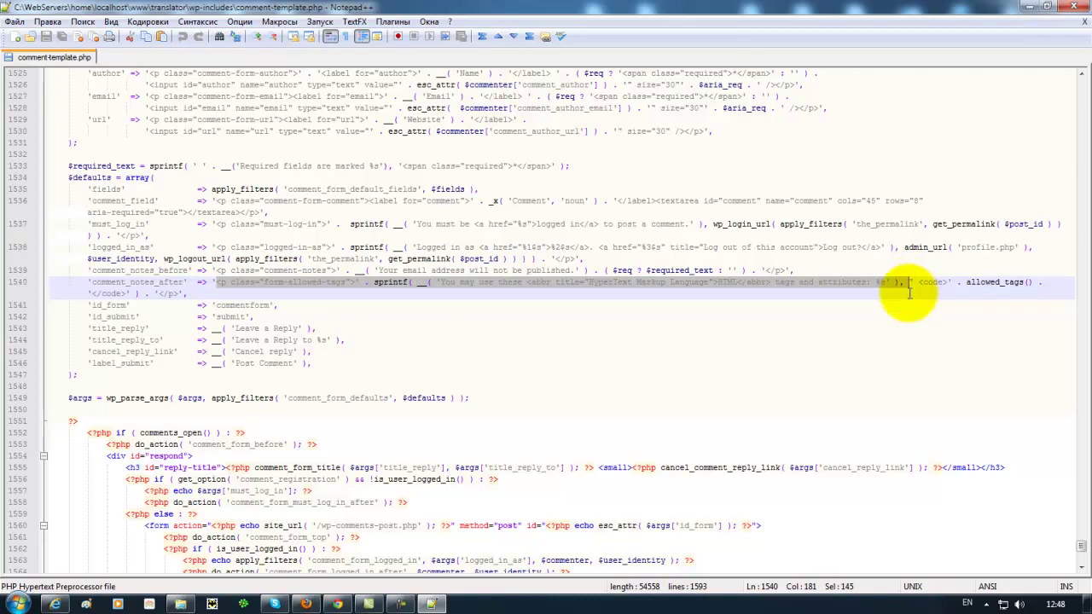
pyautogui.press('Delete')
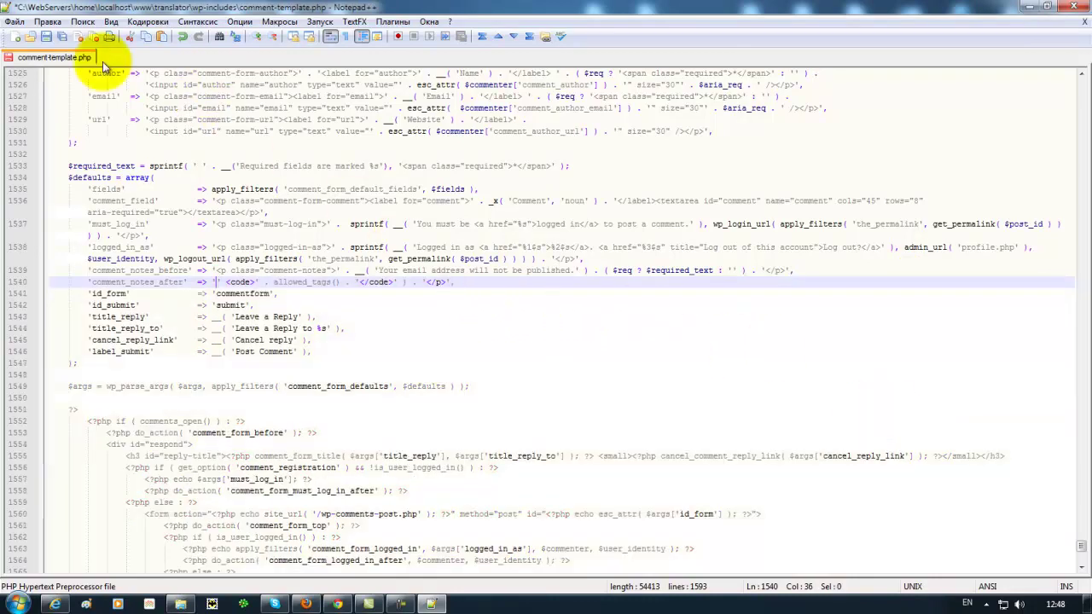
pyautogui.click(46, 37)
pyautogui.click(307, 604)
pyautogui.press('F5')
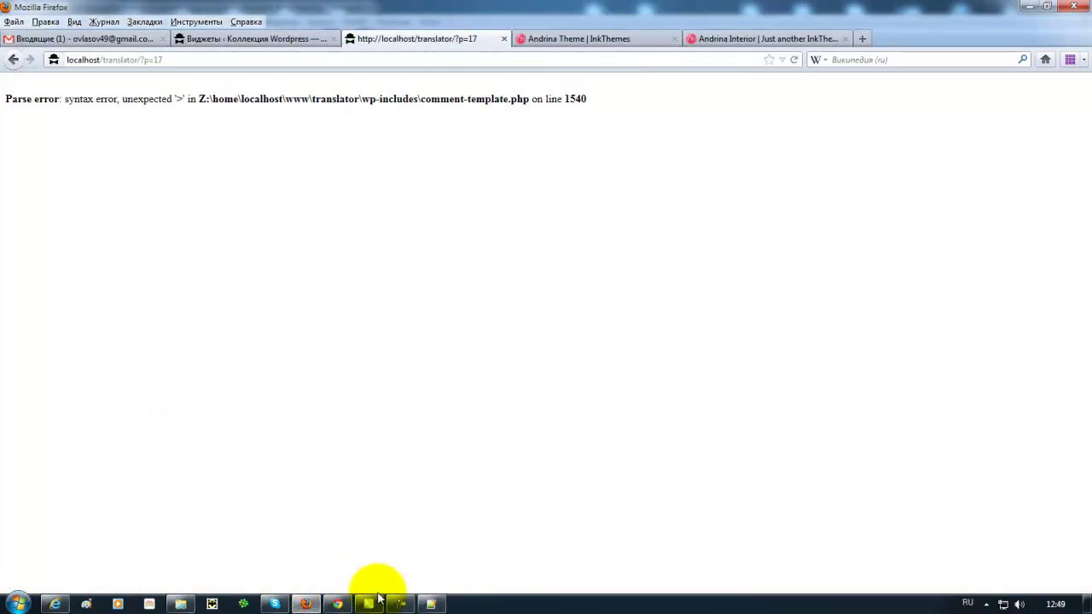
# Return to comment-template.php in Notepad++ and undo the deletion in the 'comment_notes_after' entry.
pyautogui.click(430, 604)
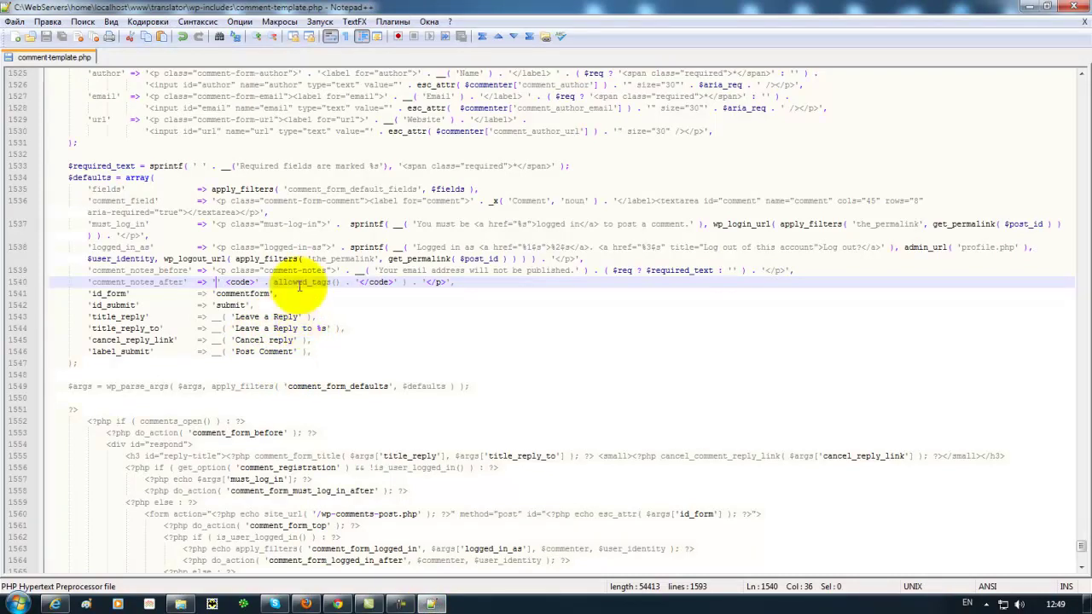
pyautogui.click(181, 36)
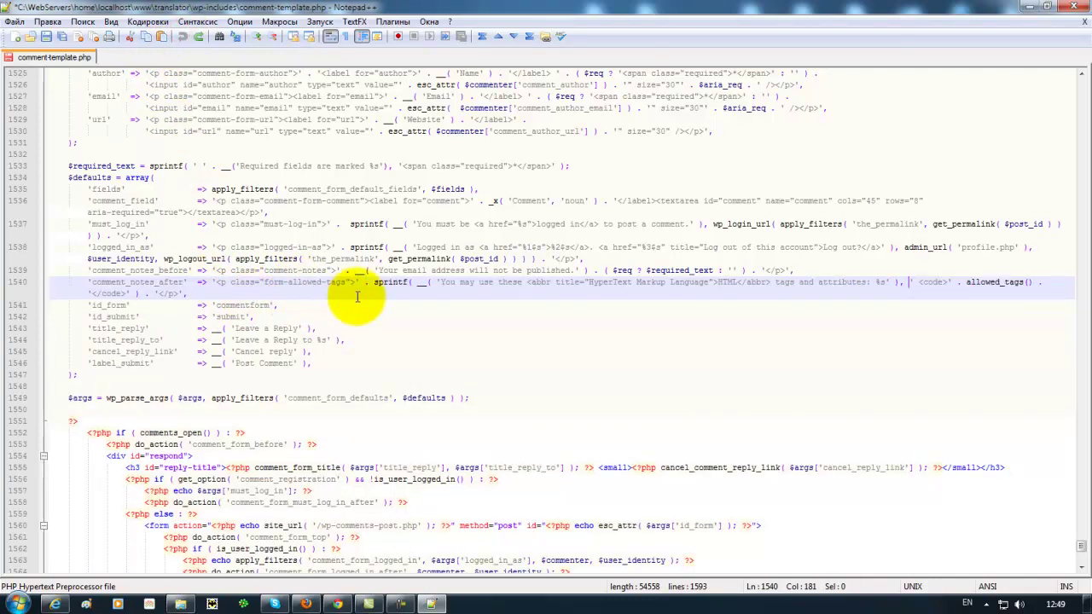